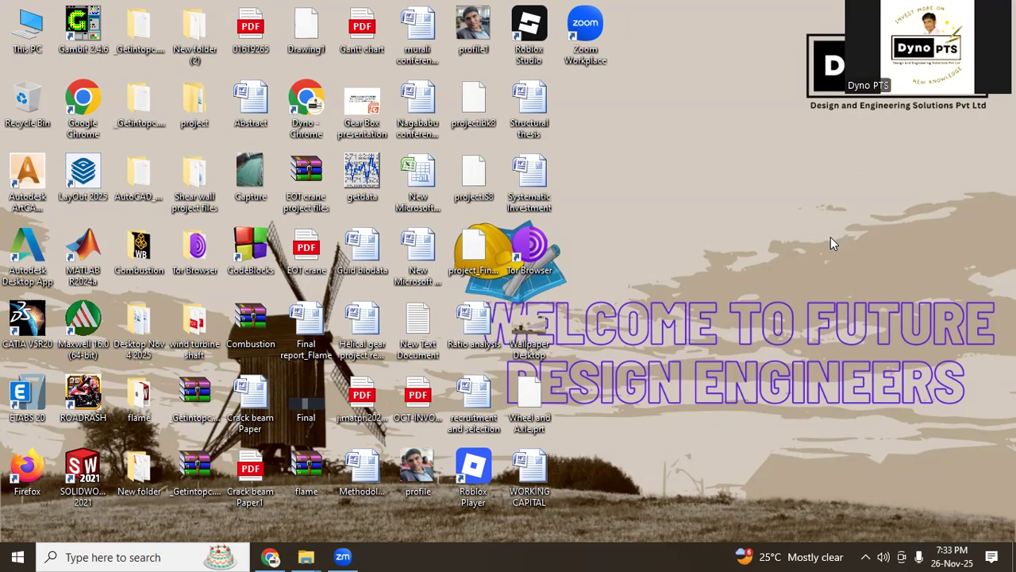
Step: Switch to Chrome and look over the paper on shear behaviour of screw fastened rectangular hollow flange beams
left_click(270, 557)
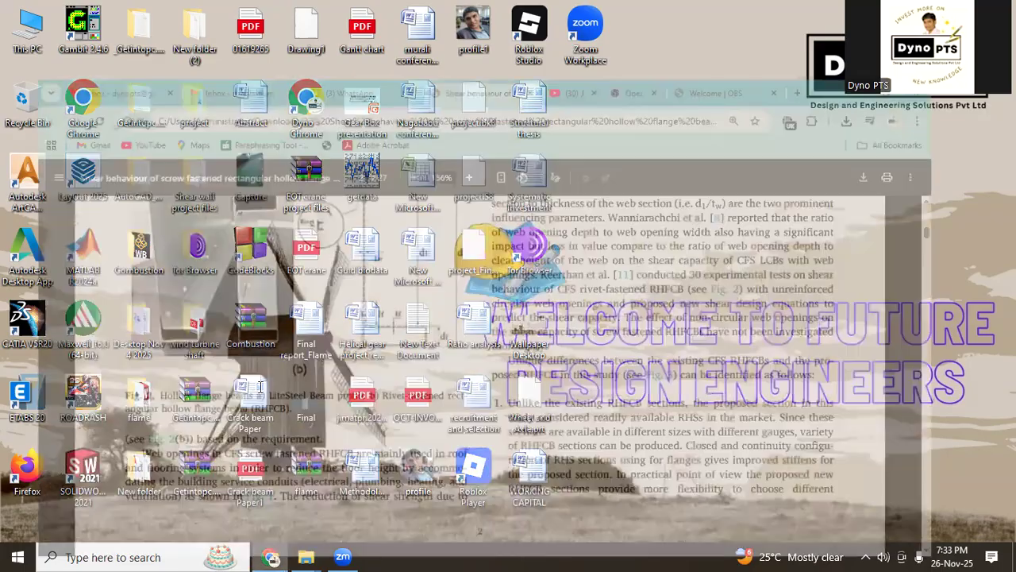
scroll(244, 268, "up", 3)
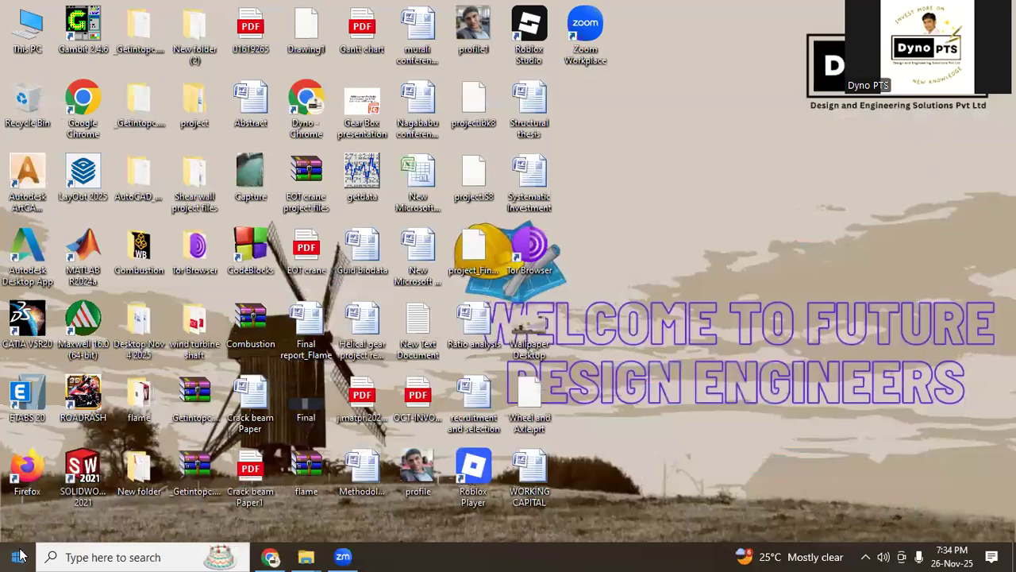
Step: Find Abaqus CAE through the Windows search and launch it
left_click(19, 557)
type("aba")
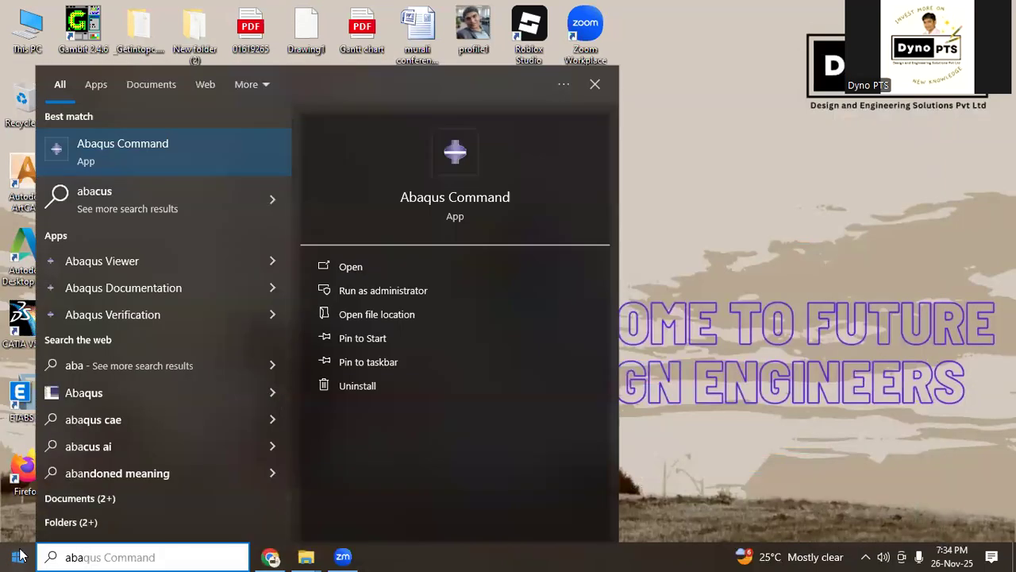
key("BackSpace")
key("BackSpace")
key("BackSpace")
type("cae")
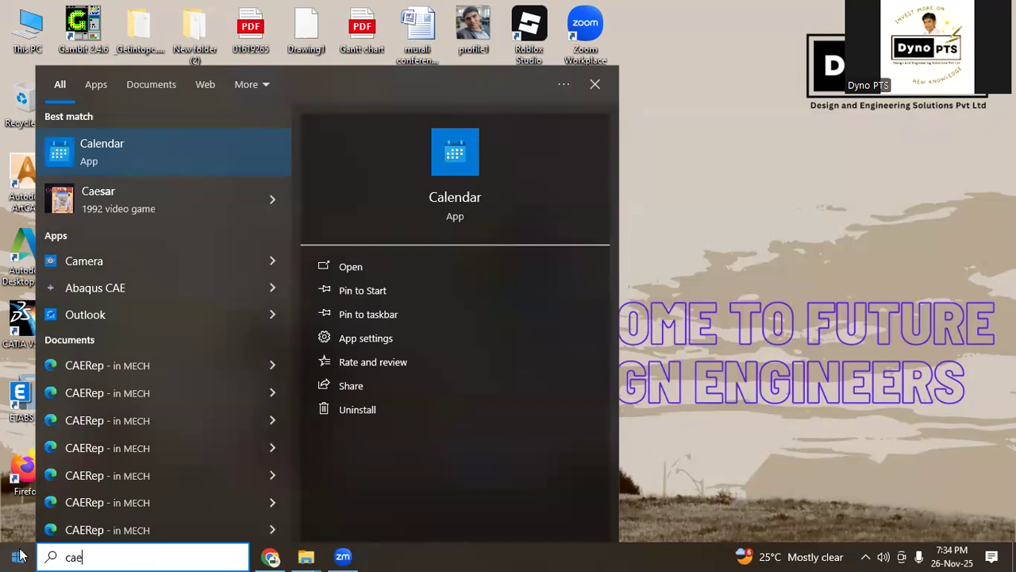
left_click(151, 289)
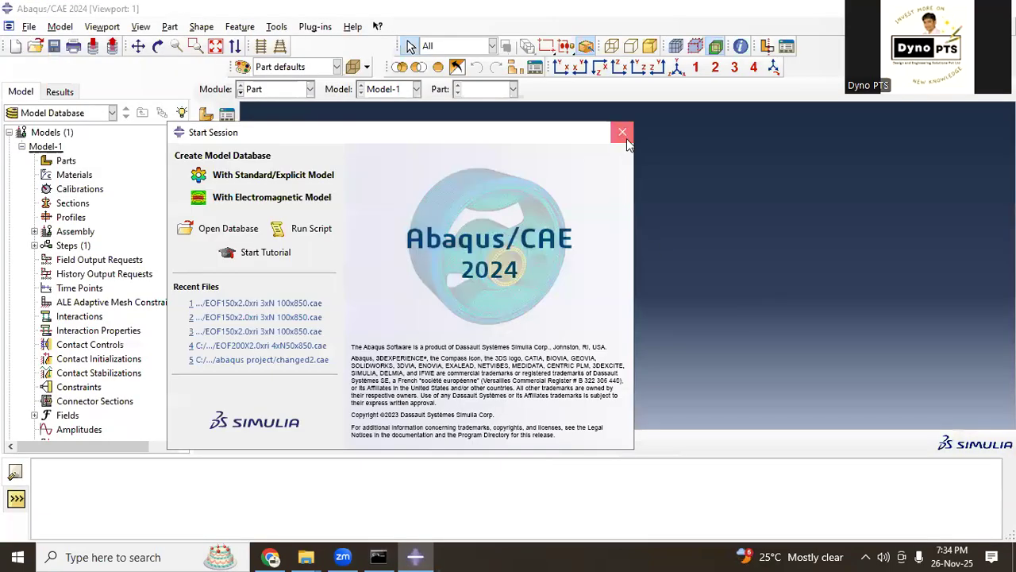
left_click(622, 133)
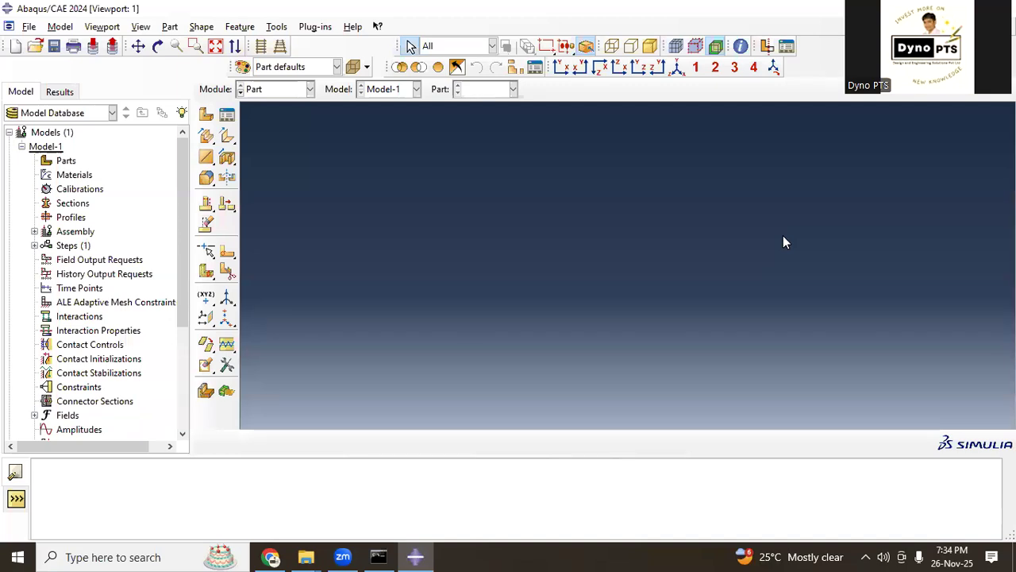
Step: Open the model database EOF150x2.0xri 3xN 100x850.cae from New folder (2) on the Desktop
left_click(35, 47)
left_click(517, 182)
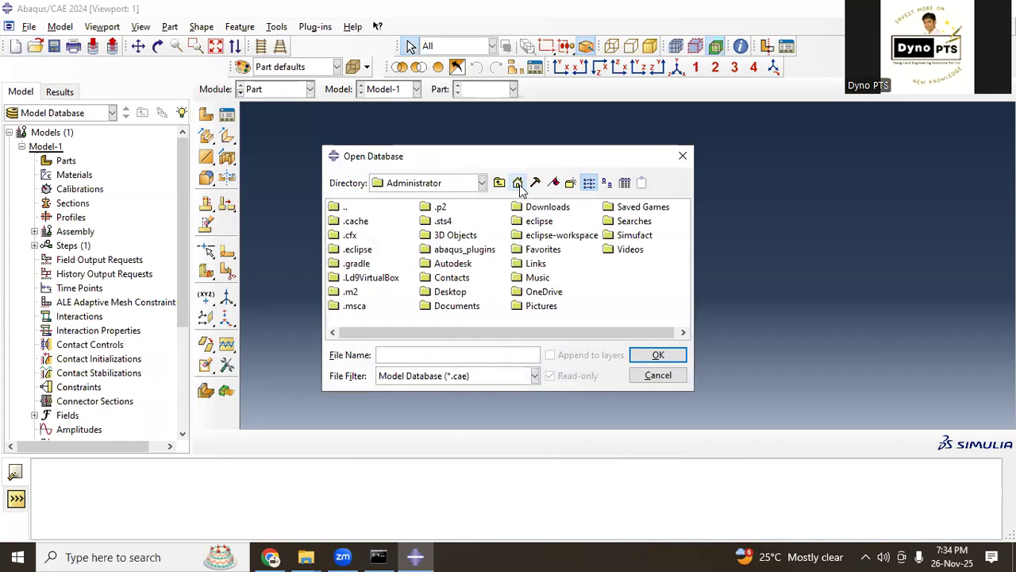
left_click(449, 296)
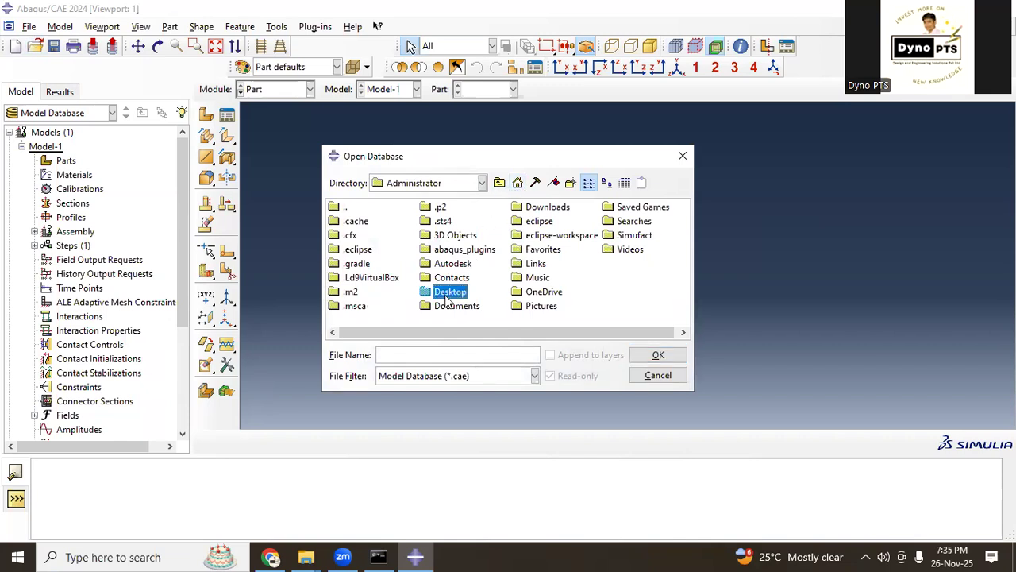
double_click(447, 299)
left_click(597, 209)
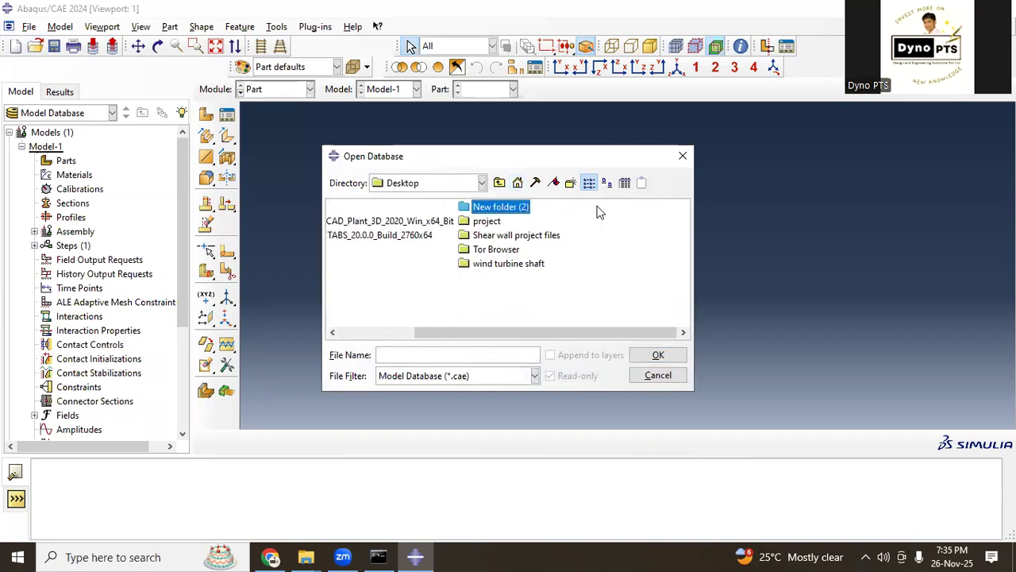
double_click(512, 206)
double_click(437, 222)
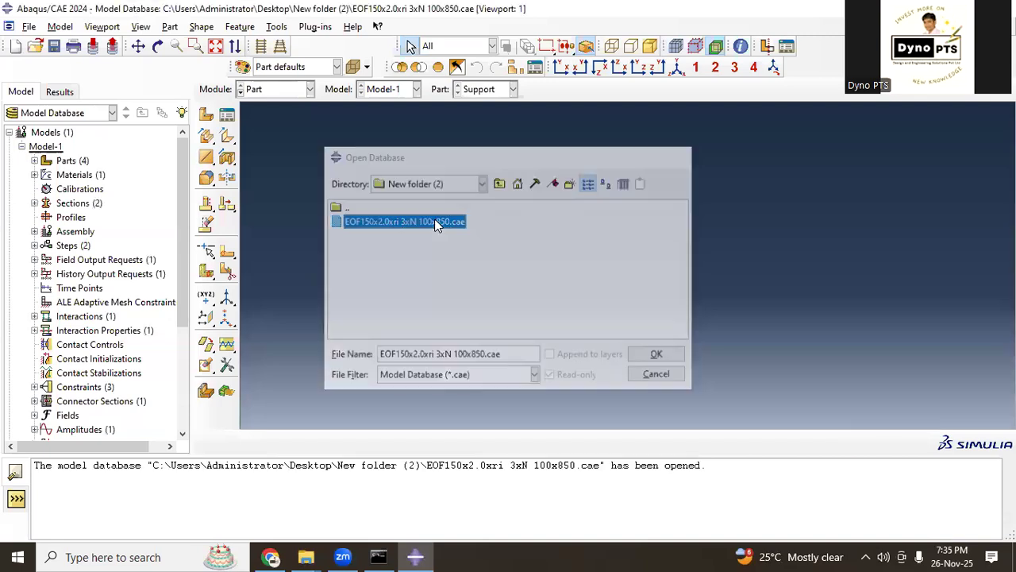
Step: Show the model in the Assembly module and examine the beam with its support and loading plates
left_click(297, 94)
left_click(288, 134)
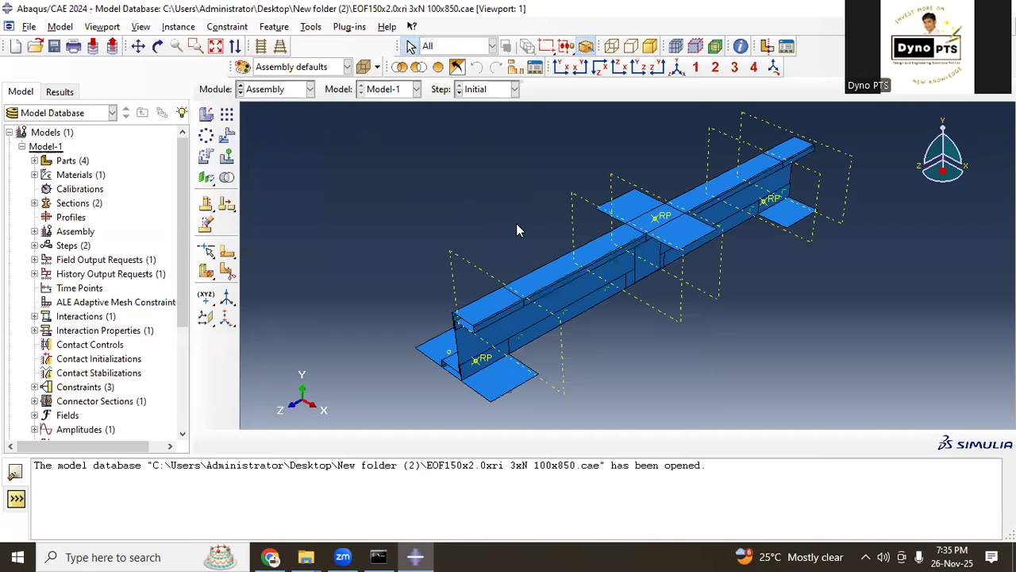
scroll(573, 370, "up", 1)
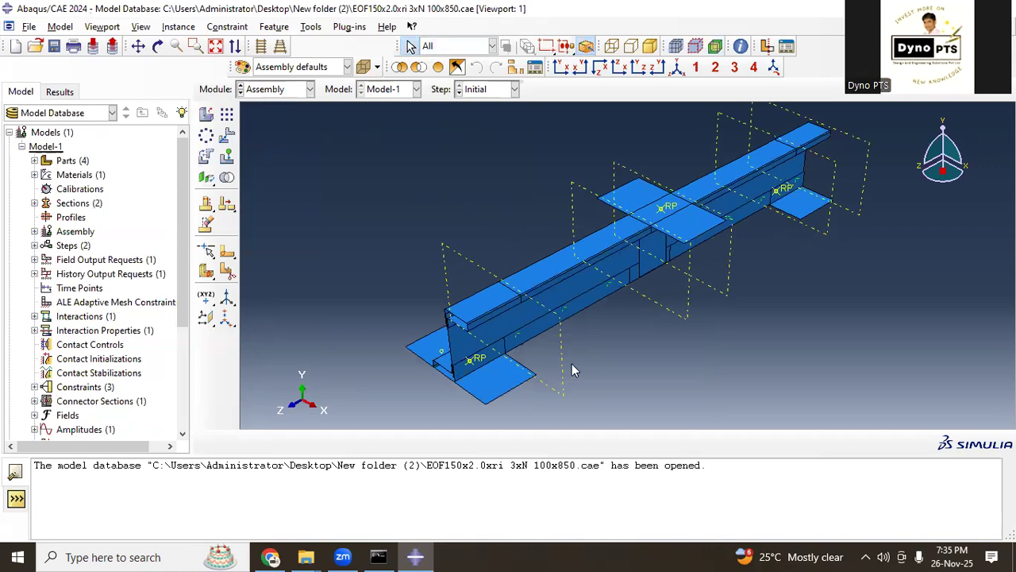
left_click(520, 387)
left_click(781, 287)
Step: Review the Support, middle, top and thicked parts one by one in the Part module, using the isometric view
left_click(296, 91)
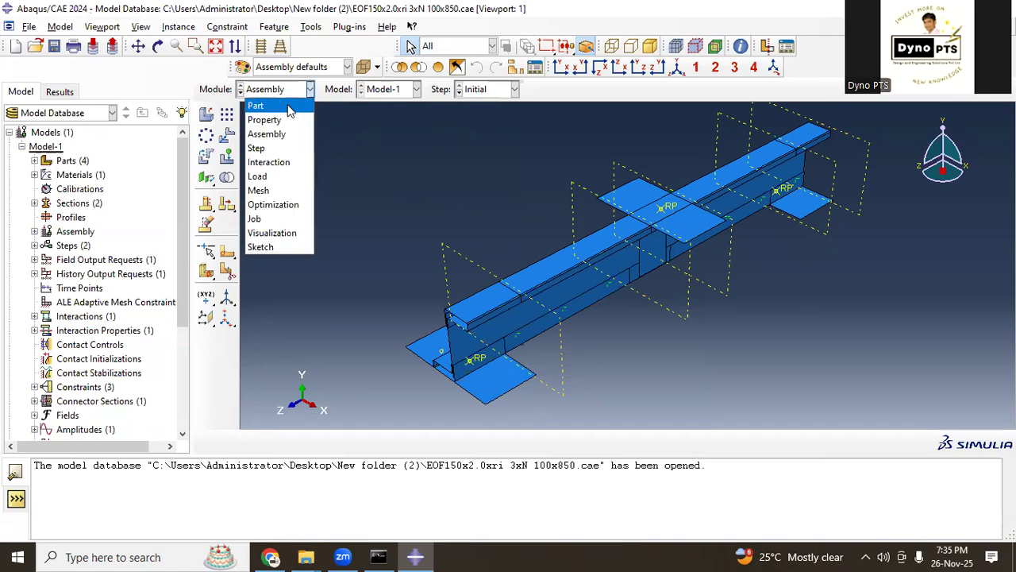
left_click(288, 108)
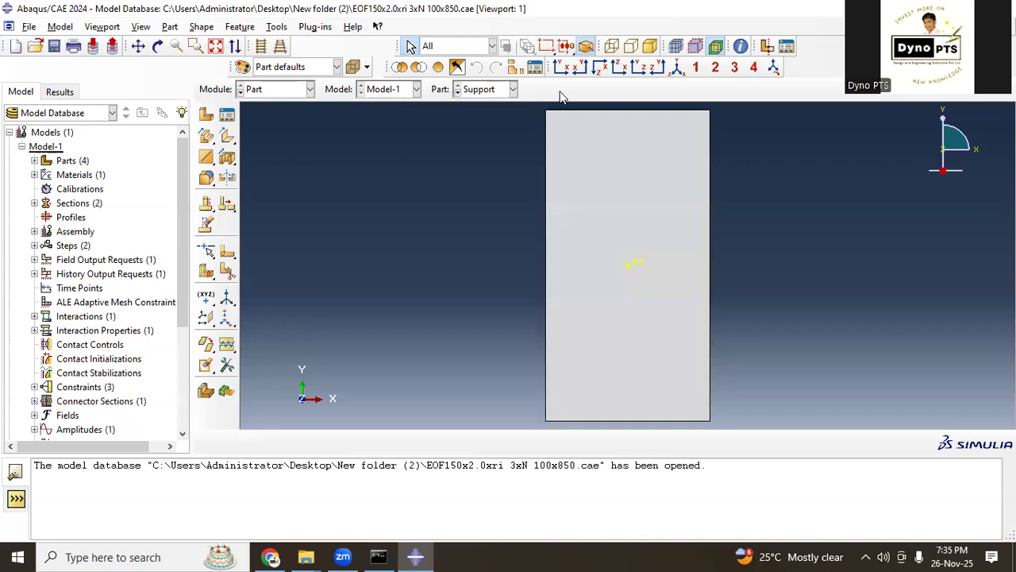
left_click(677, 69)
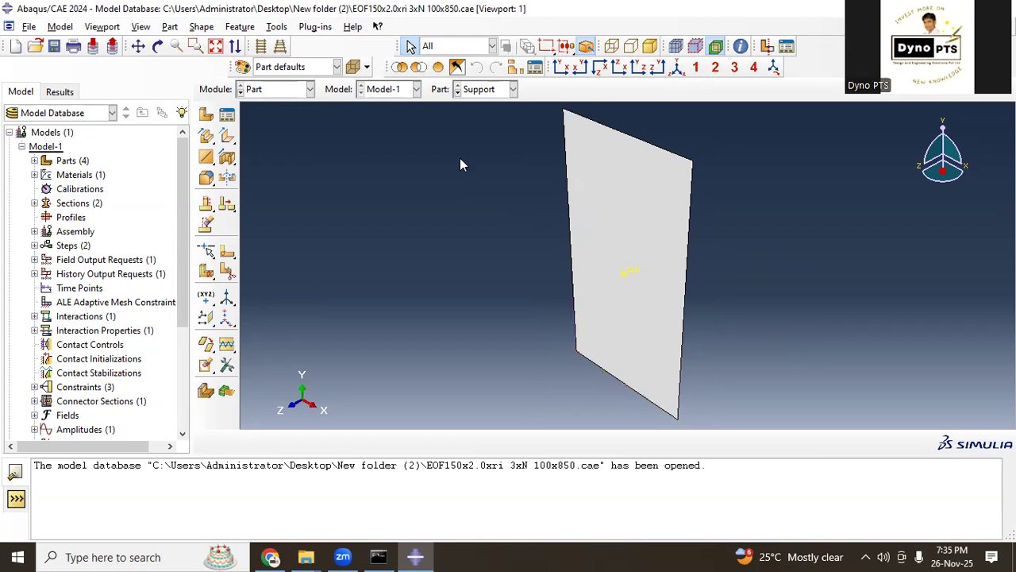
left_click(513, 89)
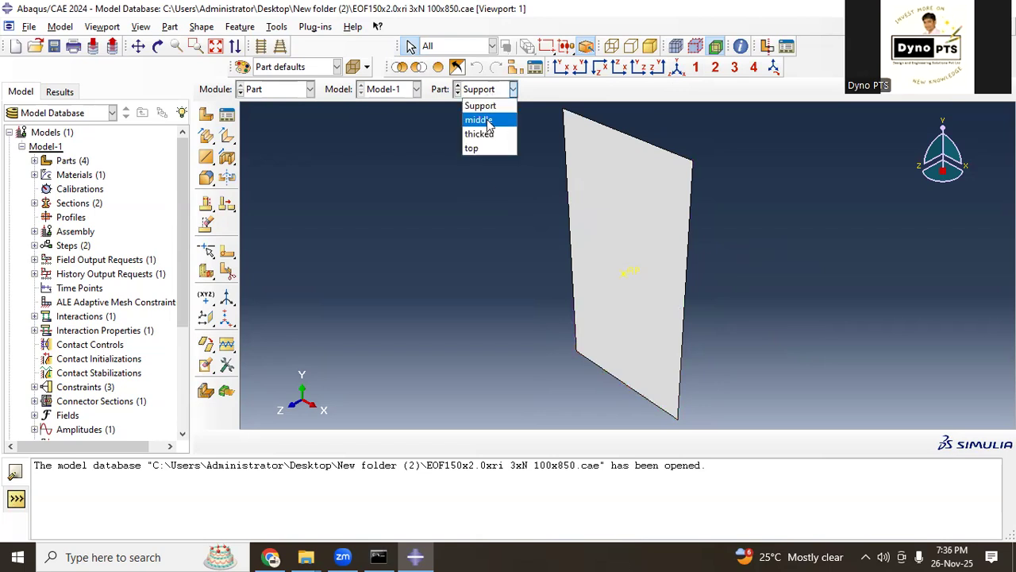
left_click(480, 120)
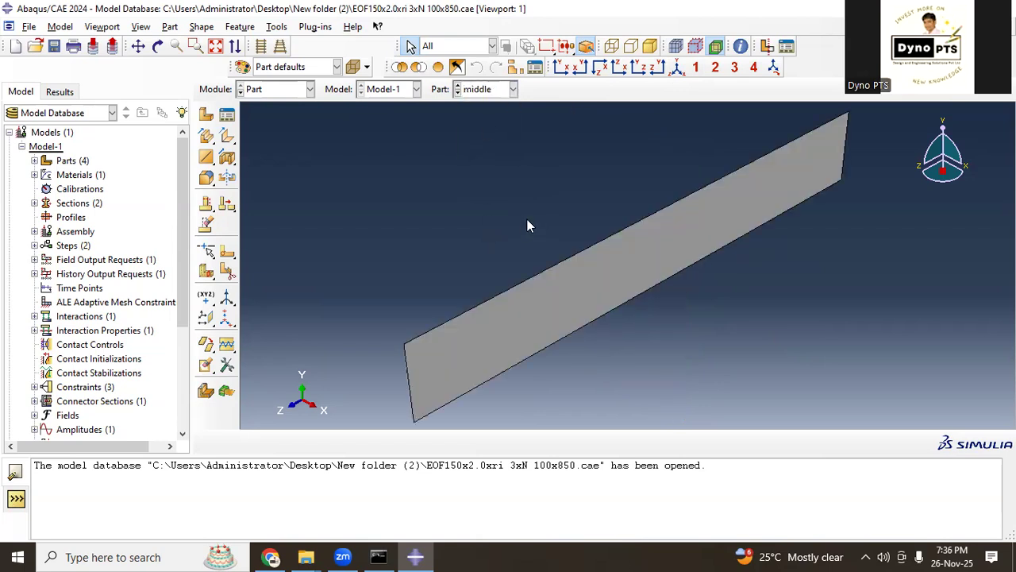
left_click(494, 90)
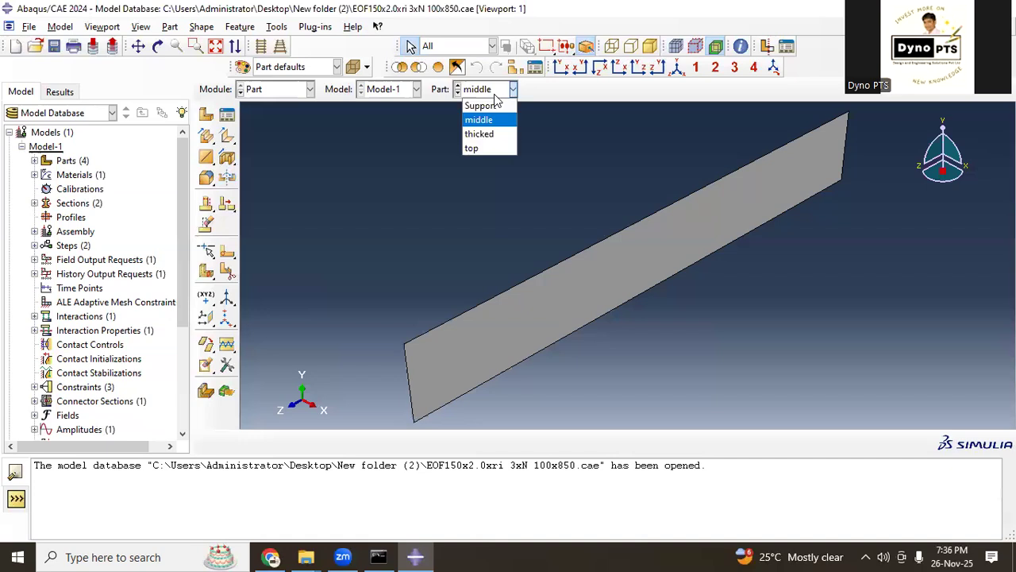
left_click(485, 150)
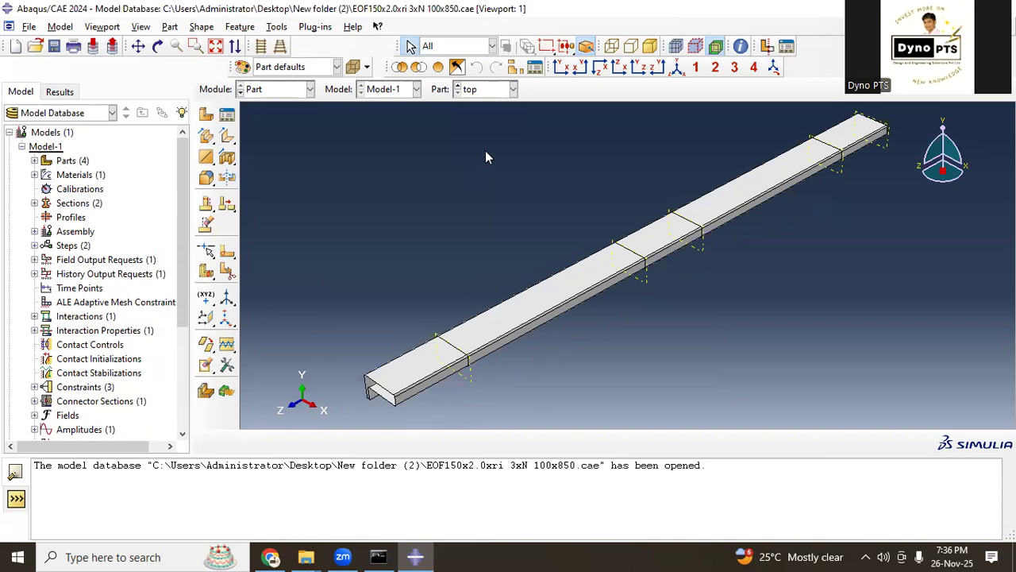
left_click(487, 91)
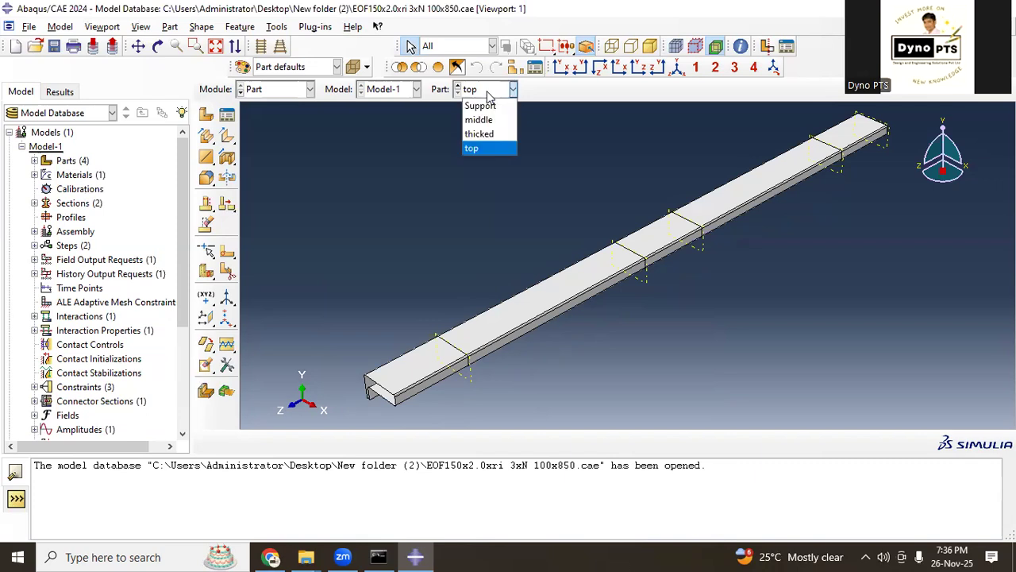
left_click(490, 134)
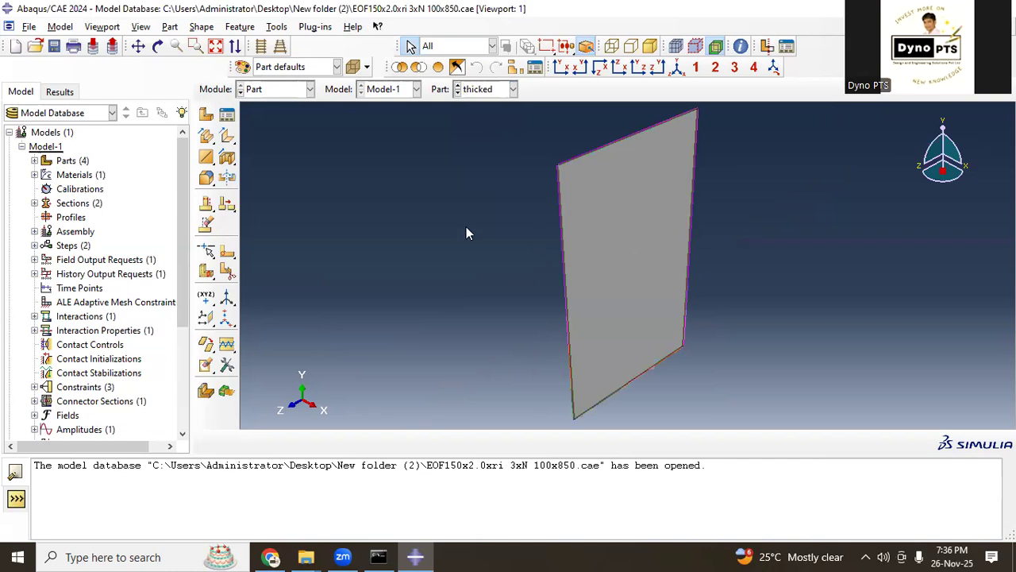
Step: Return to the Assembly module and inspect the assembled beam from the side, around its mid-span plate
left_click(289, 93)
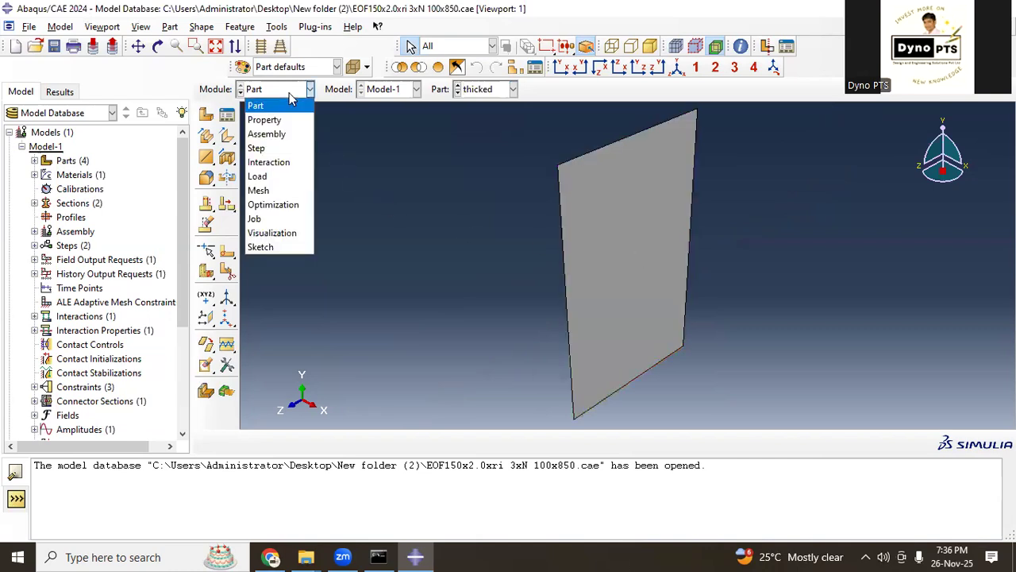
left_click(284, 134)
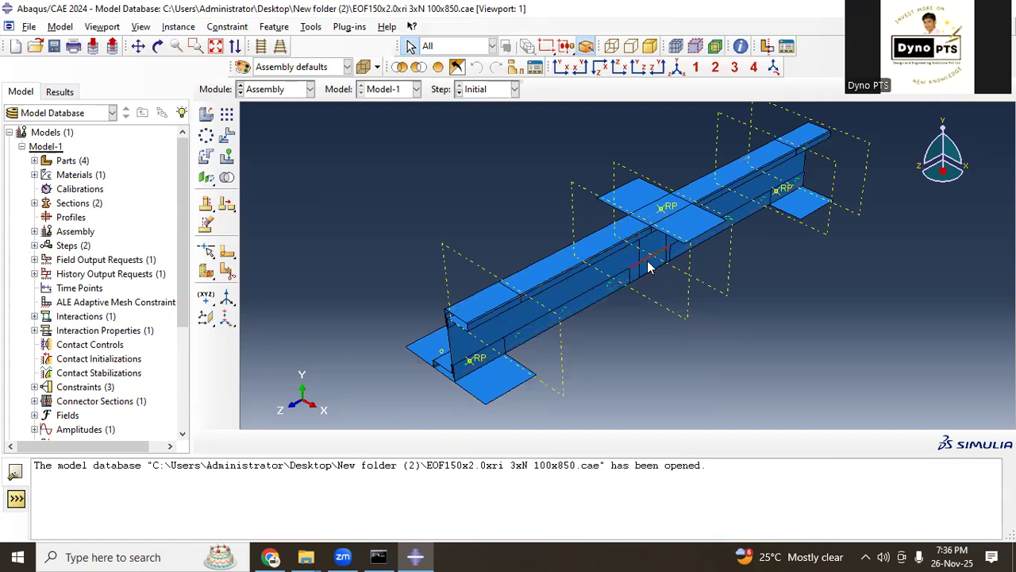
left_click_drag(650, 289, 648, 252, "ctrl+alt")
left_click_drag(611, 310, 512, 222, "ctrl+alt")
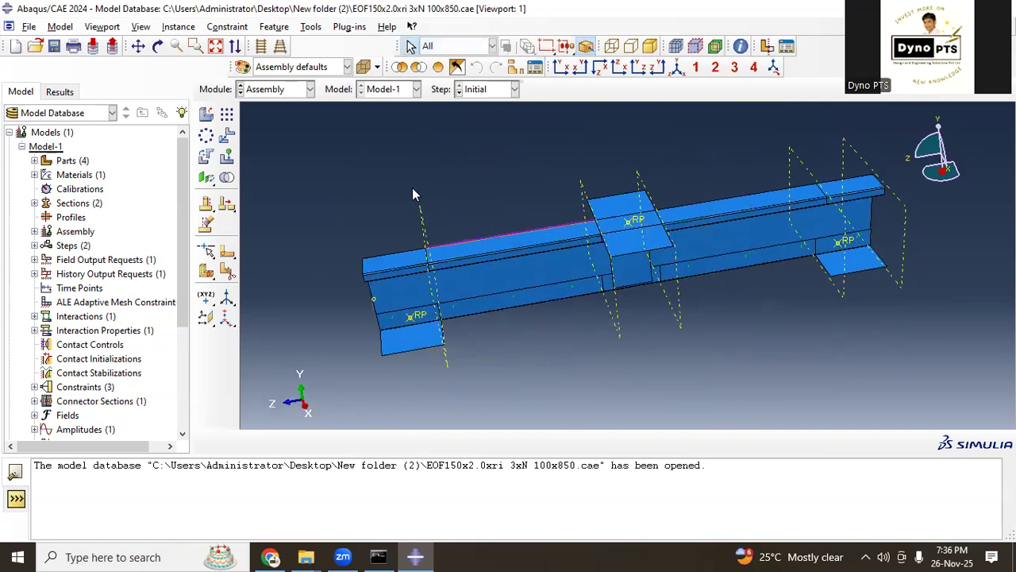
Step: Review the density, elastic and plastic data of the steel material, leaving its definition unedited
left_click(34, 175)
right_click(62, 189)
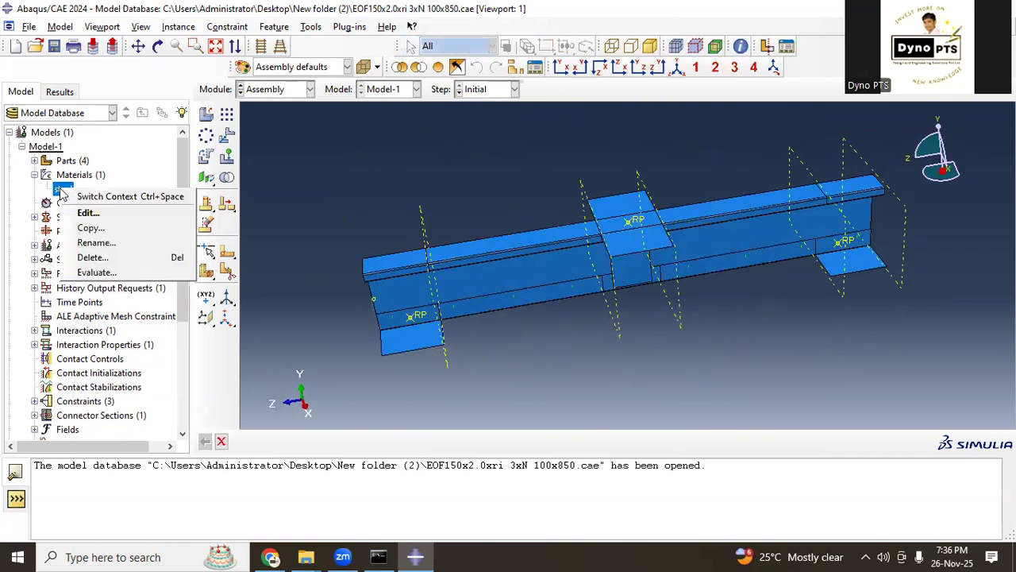
left_click(77, 213)
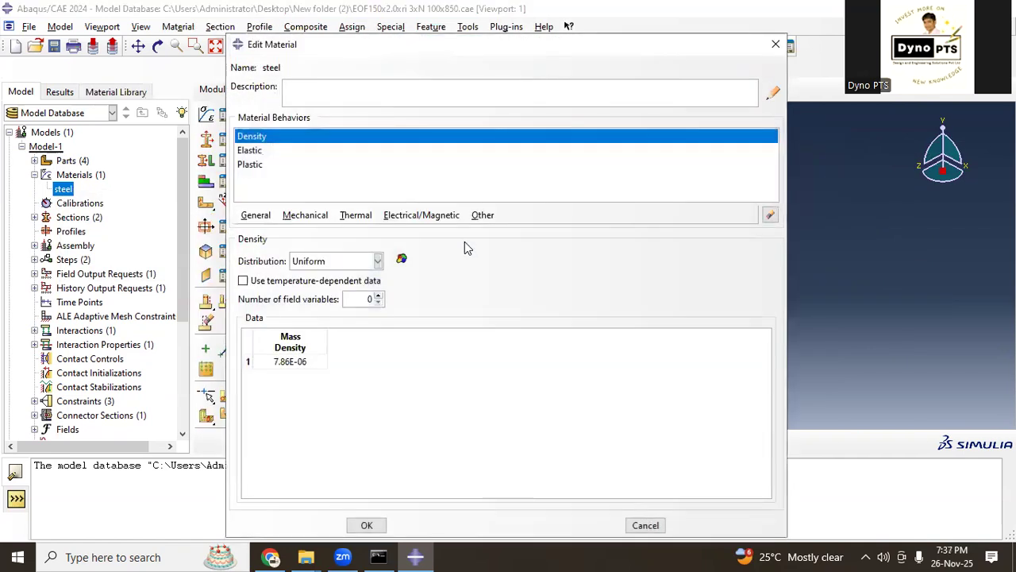
left_click(257, 165)
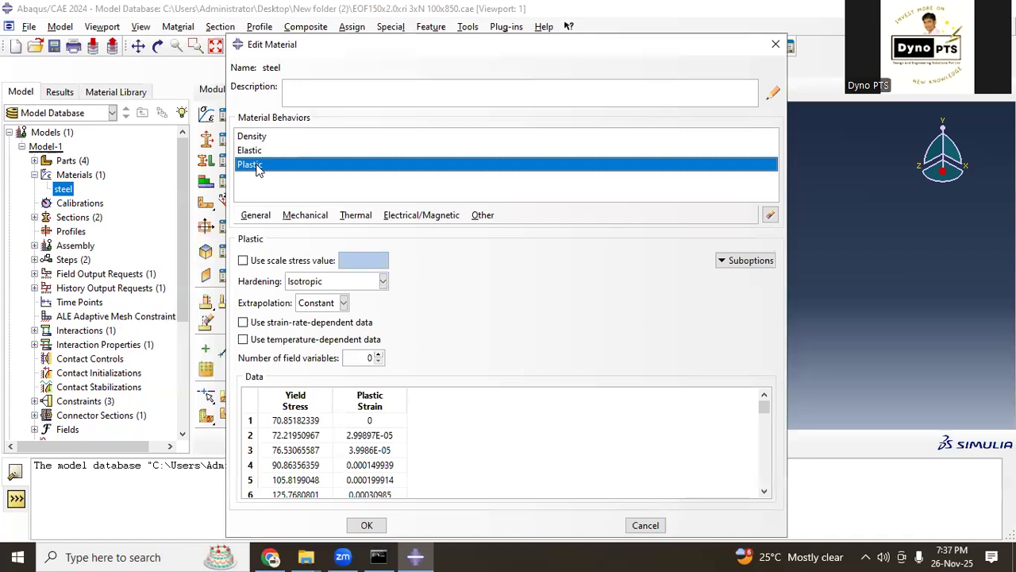
left_click(260, 150)
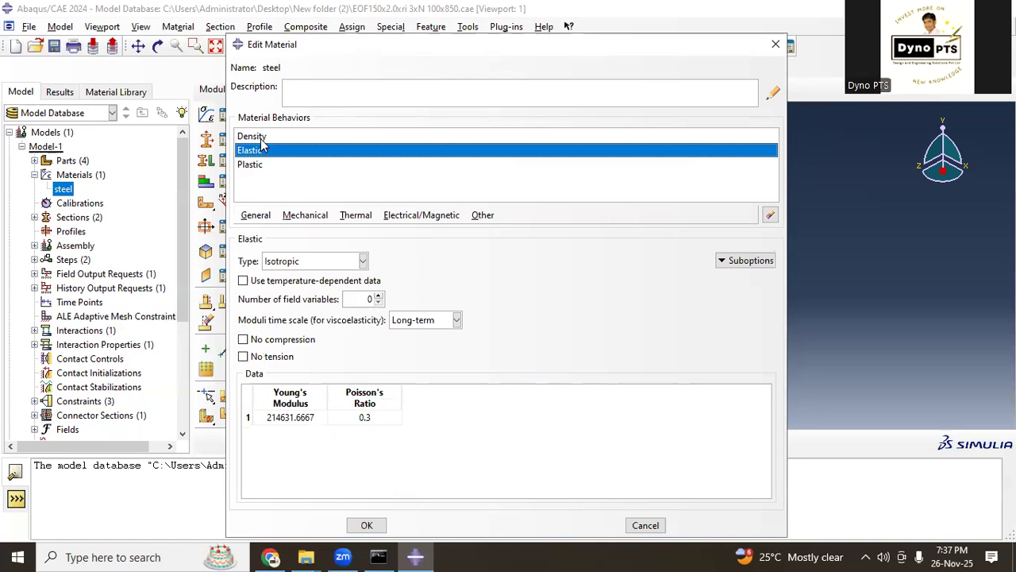
left_click(262, 138)
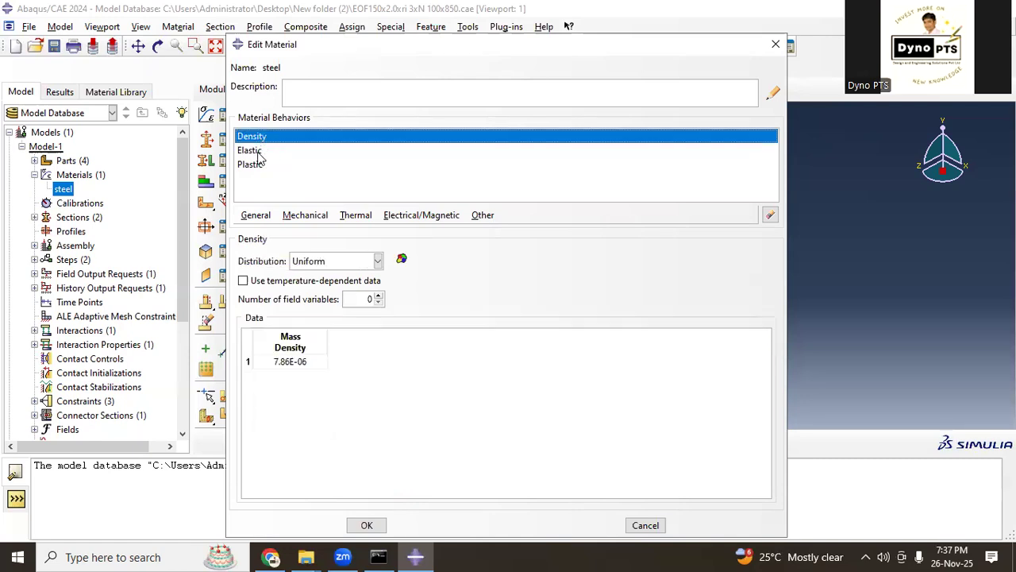
left_click(258, 150)
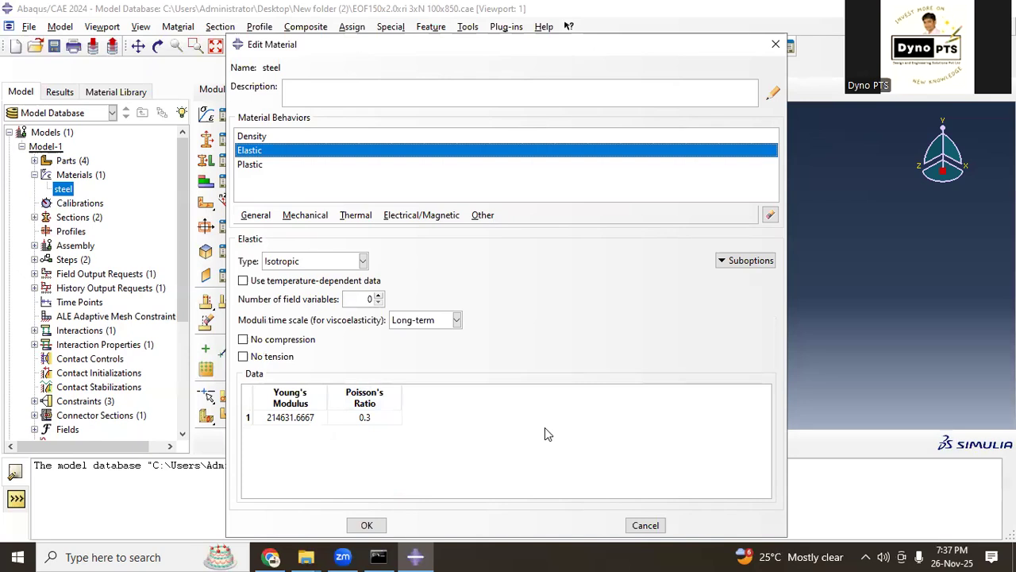
left_click(776, 44)
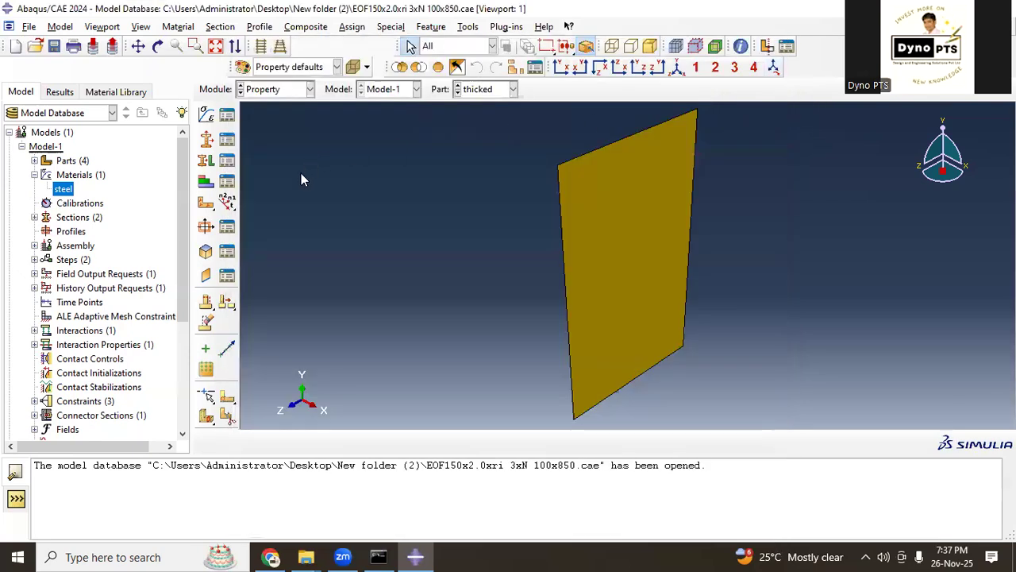
Step: Review the shell thickness and material of Section-1 and Section-2, leaving both definitions unedited
left_click(34, 218)
right_click(70, 231)
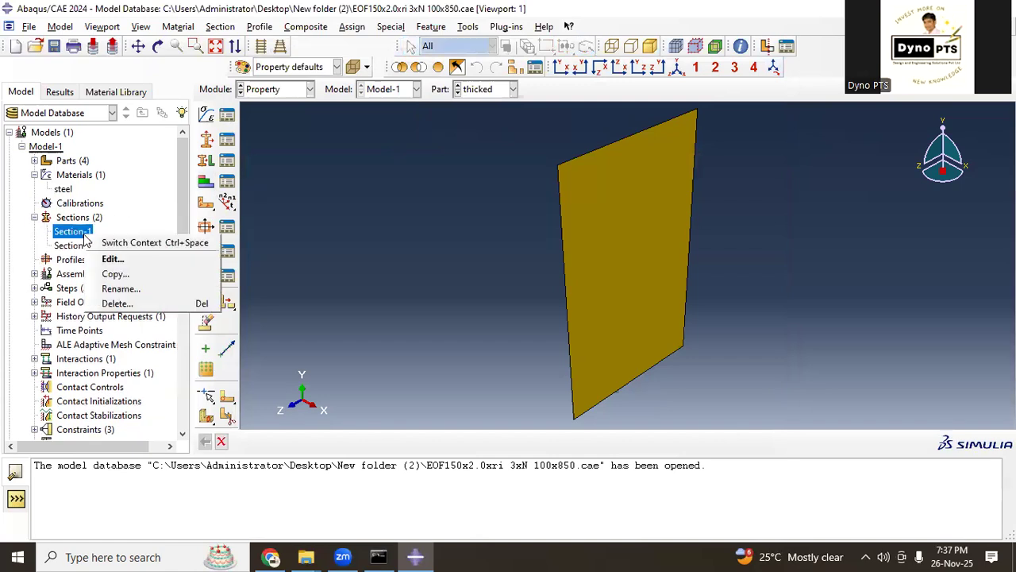
left_click(114, 259)
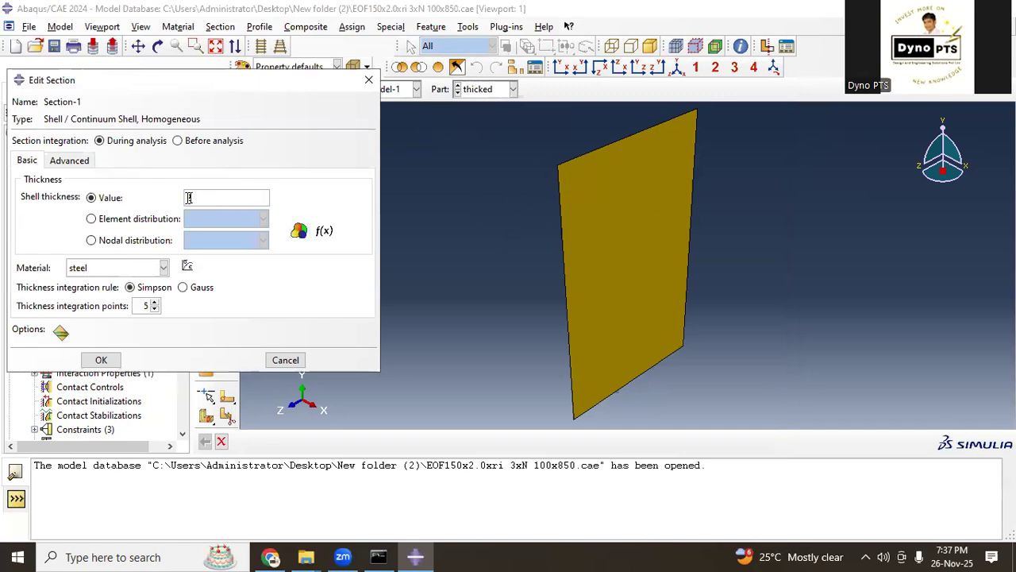
left_click(289, 359)
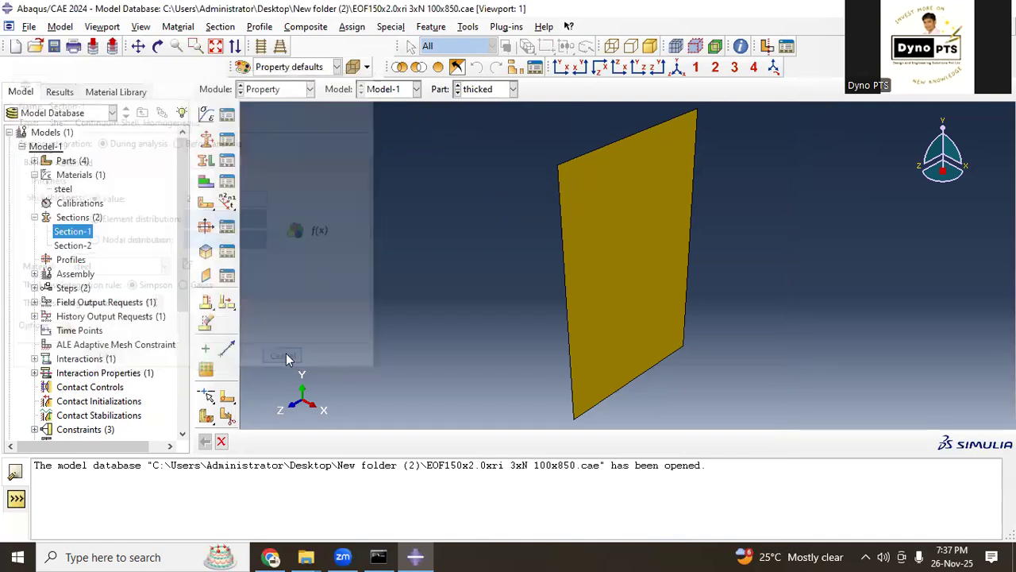
right_click(72, 245)
left_click(103, 271)
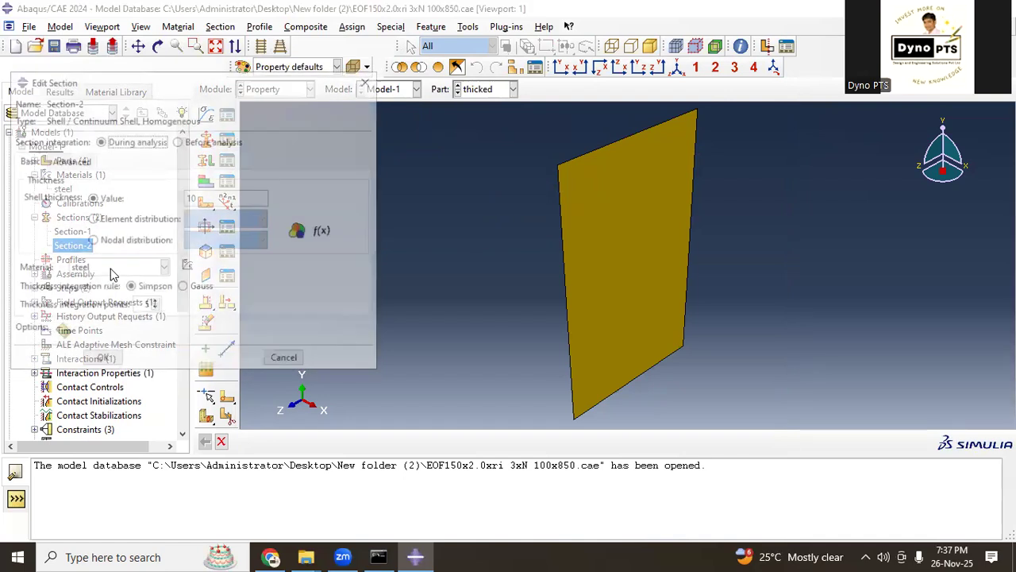
left_click(199, 197)
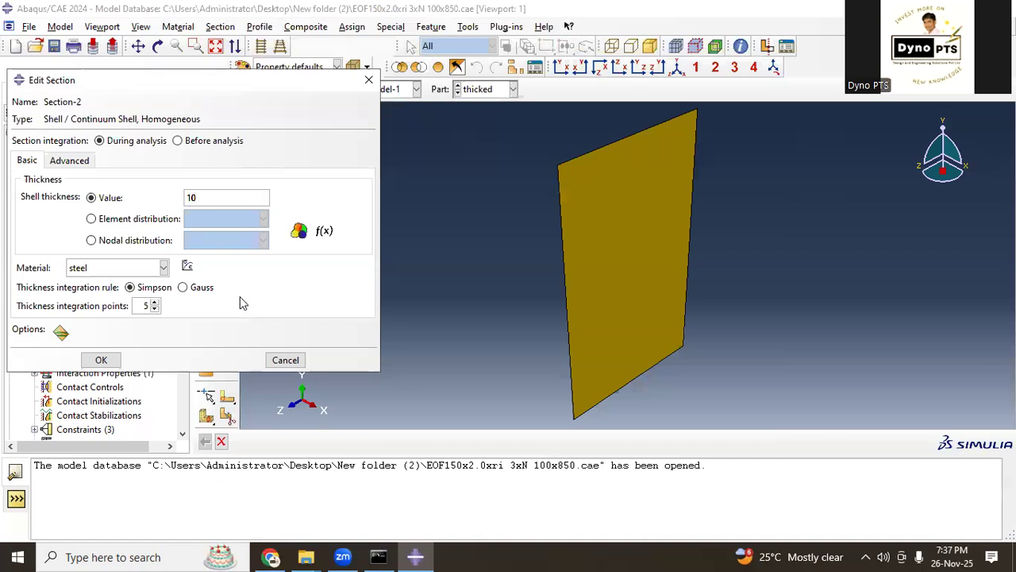
left_click(284, 359)
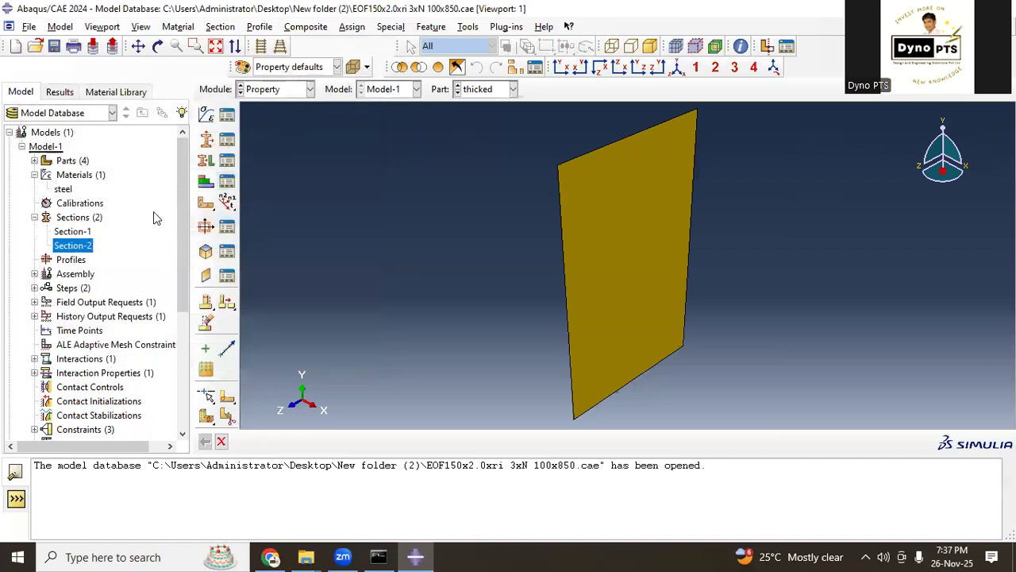
Step: Go through the Assembly module to the Step module and review Step-1's procedure, geometric nonlinearity and time in the Step Manager
left_click(289, 92)
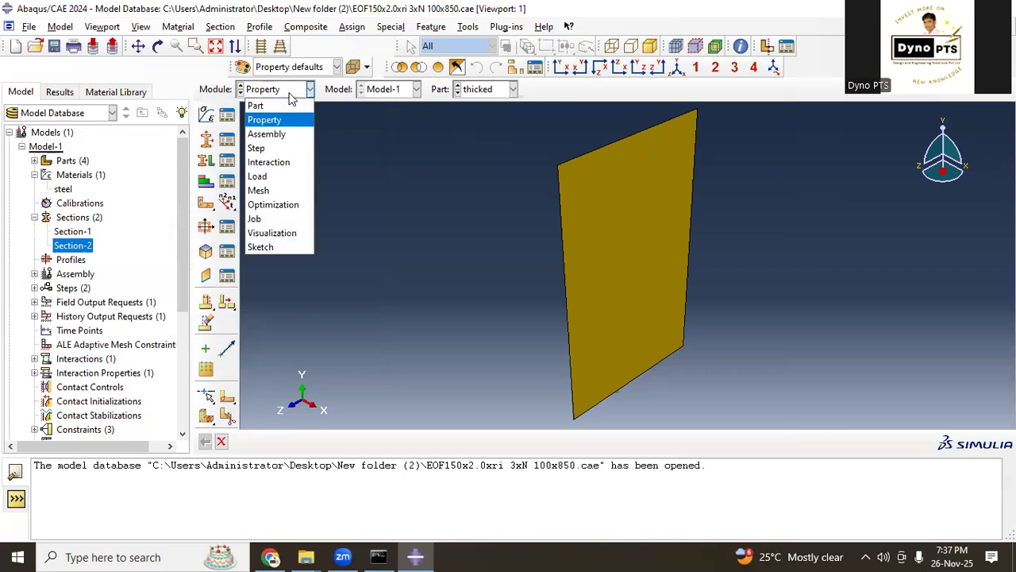
left_click(283, 134)
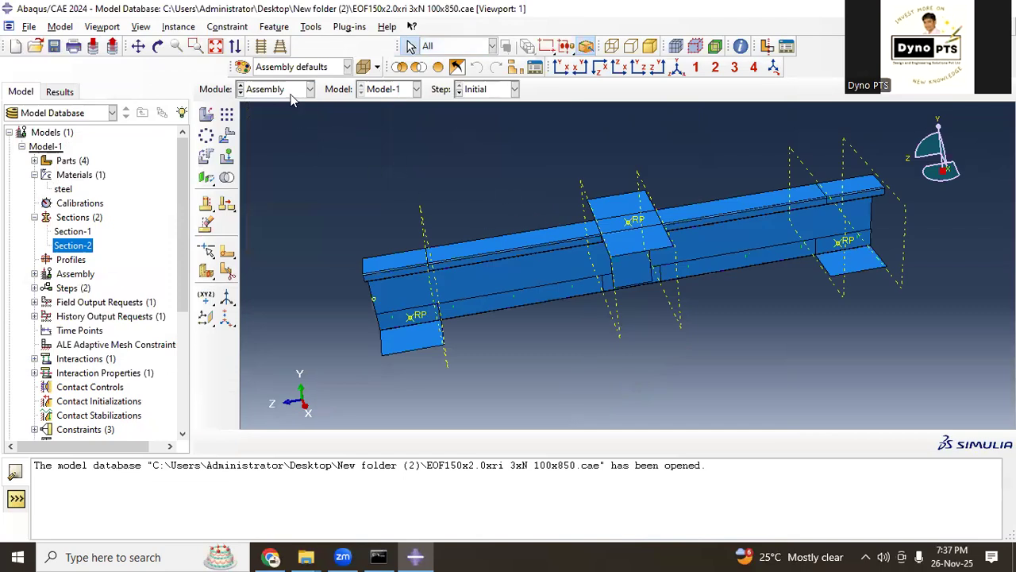
left_click(290, 92)
left_click(286, 148)
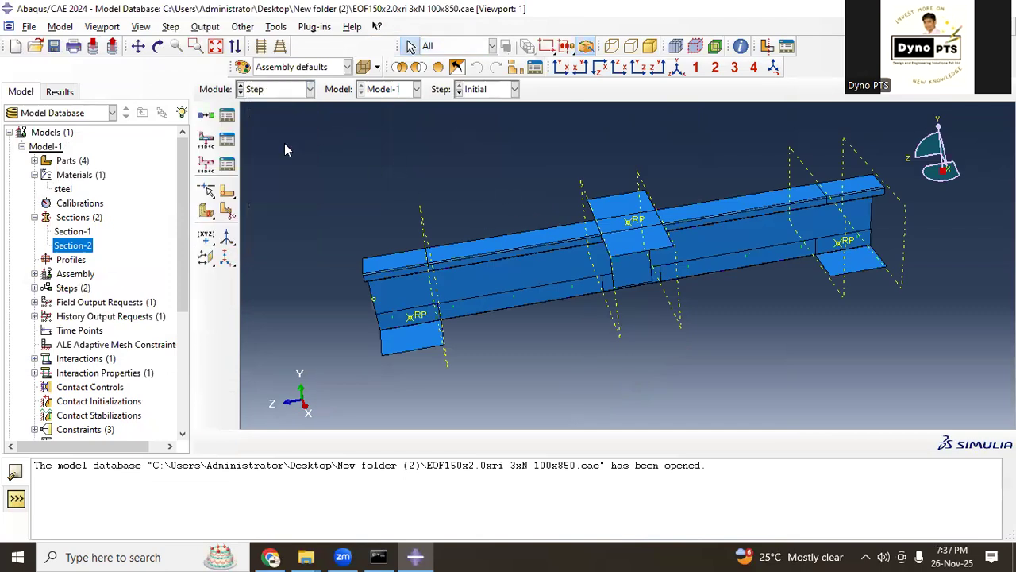
left_click(226, 115)
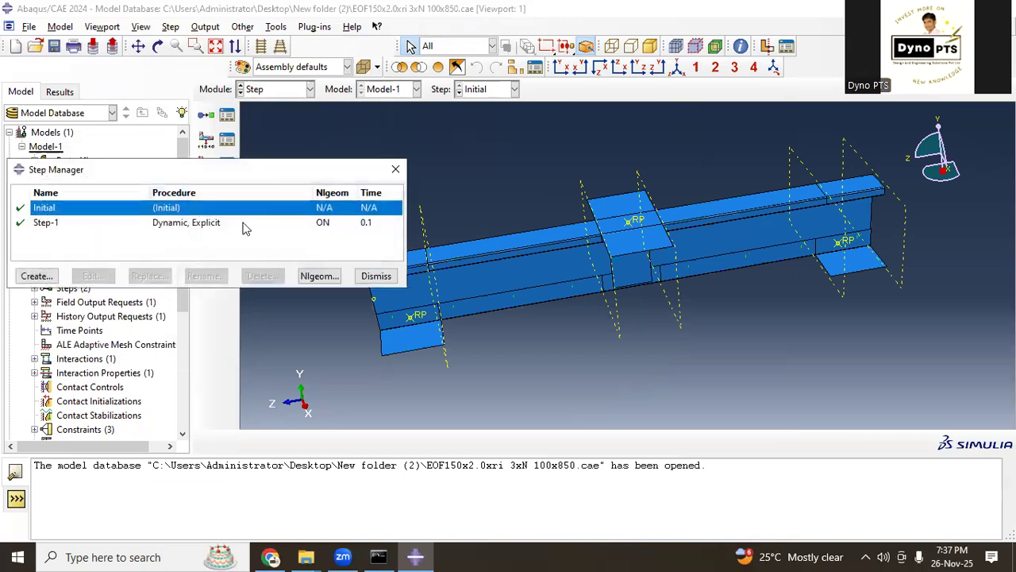
left_click(209, 227)
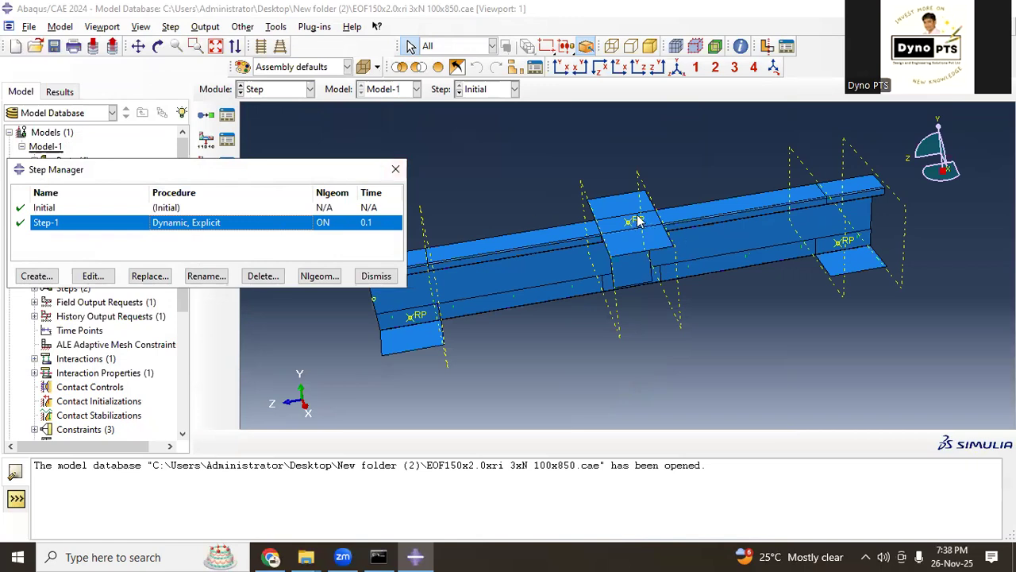
left_click(395, 169)
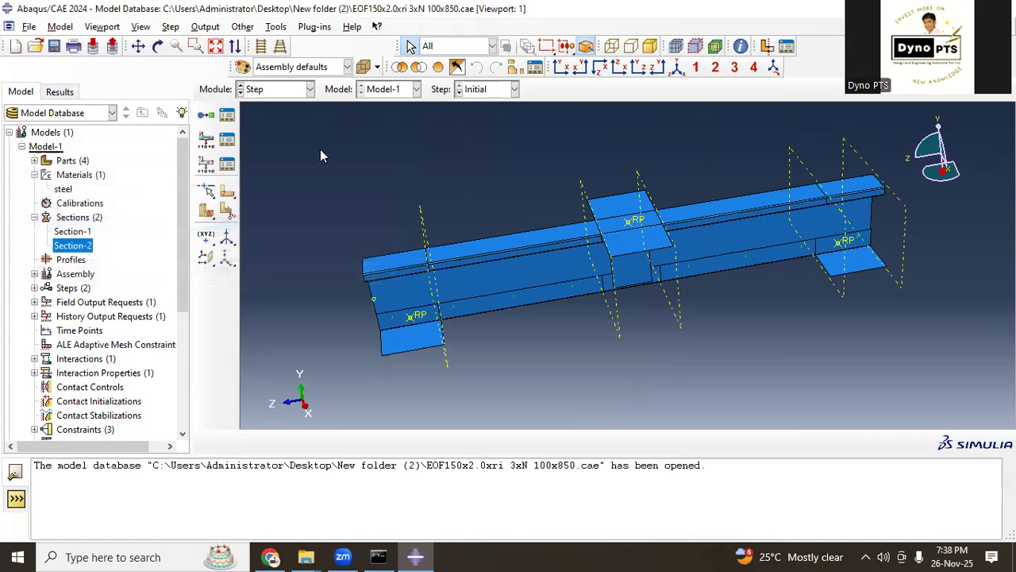
Step: Show the beam in the Interaction module and examine its fastener locations and the constraints on the support and loading plates from several angles
left_click(291, 93)
left_click(269, 162)
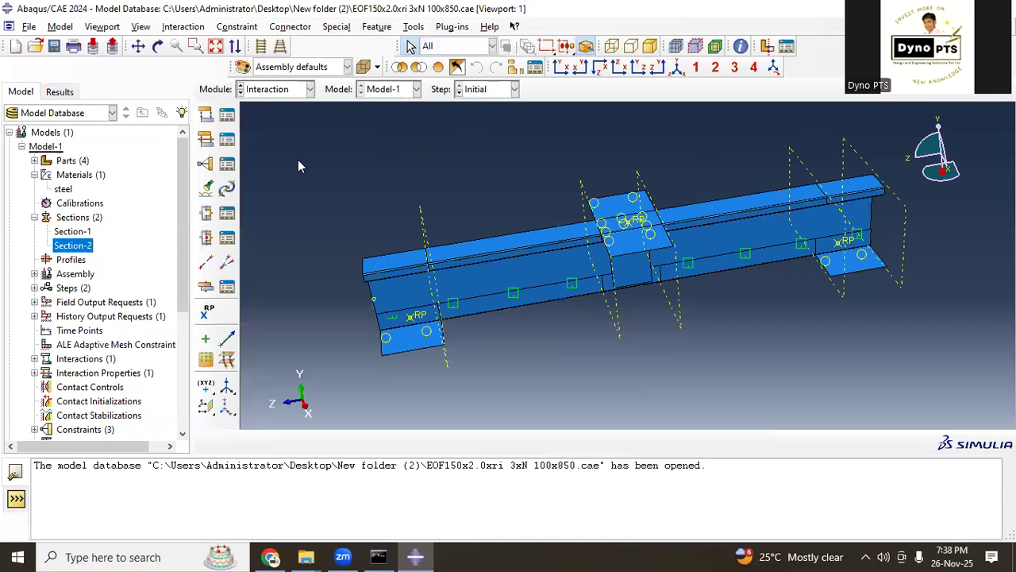
scroll(430, 327, "up", 1)
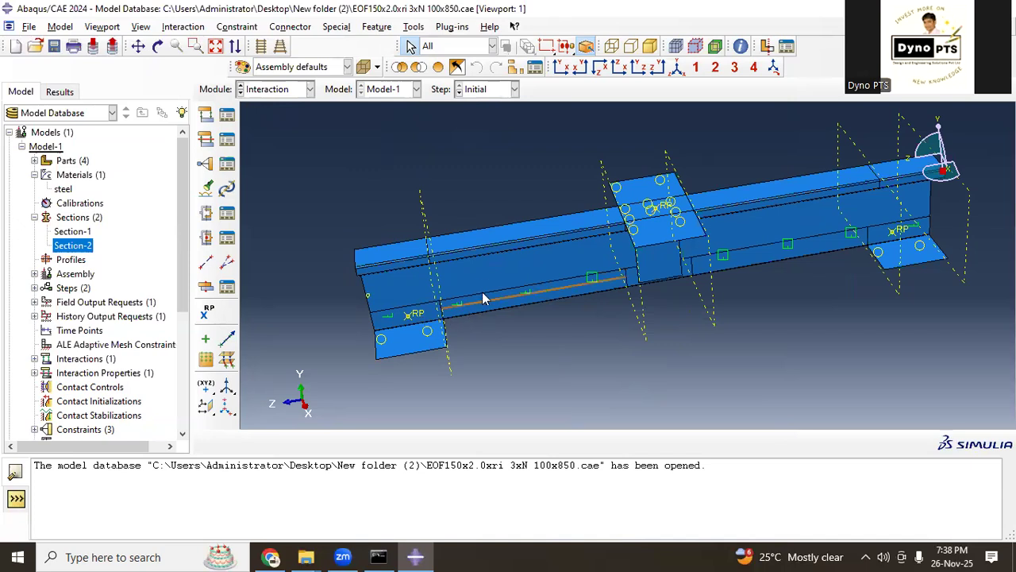
left_click_drag(597, 329, 630, 307, "ctrl+alt")
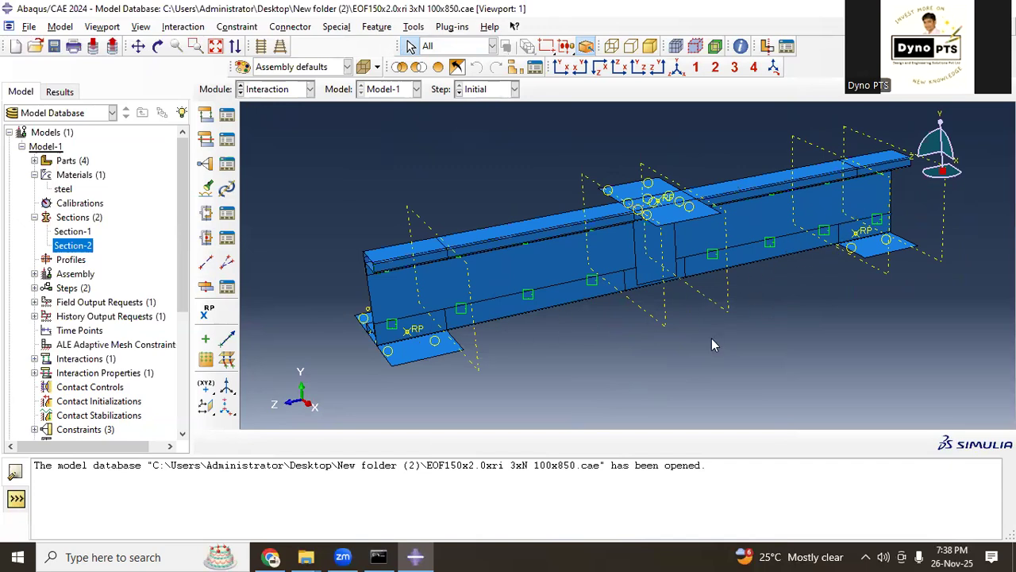
left_click_drag(703, 292, 665, 235, "ctrl+alt")
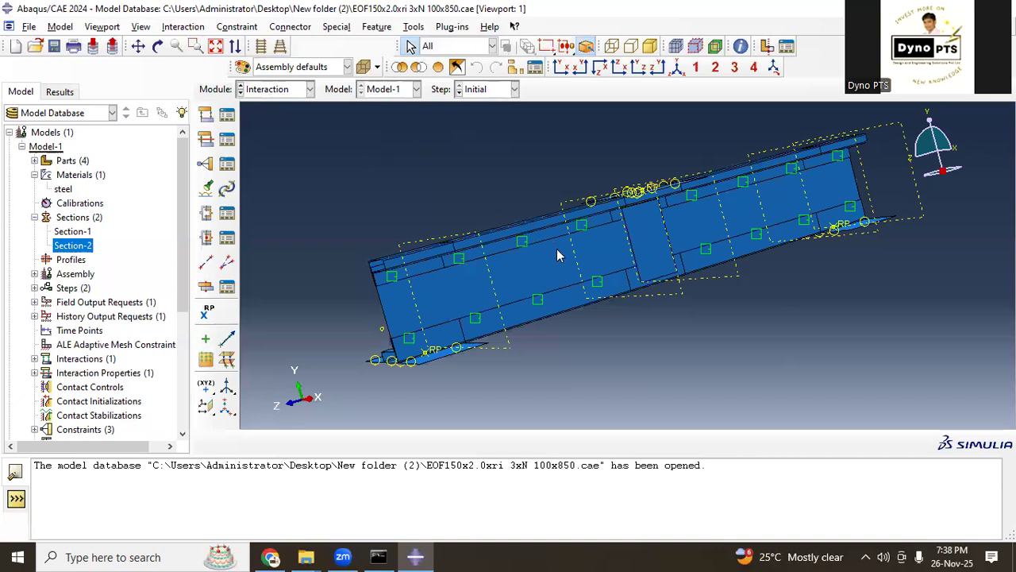
left_click_drag(651, 294, 420, 340, "ctrl+alt")
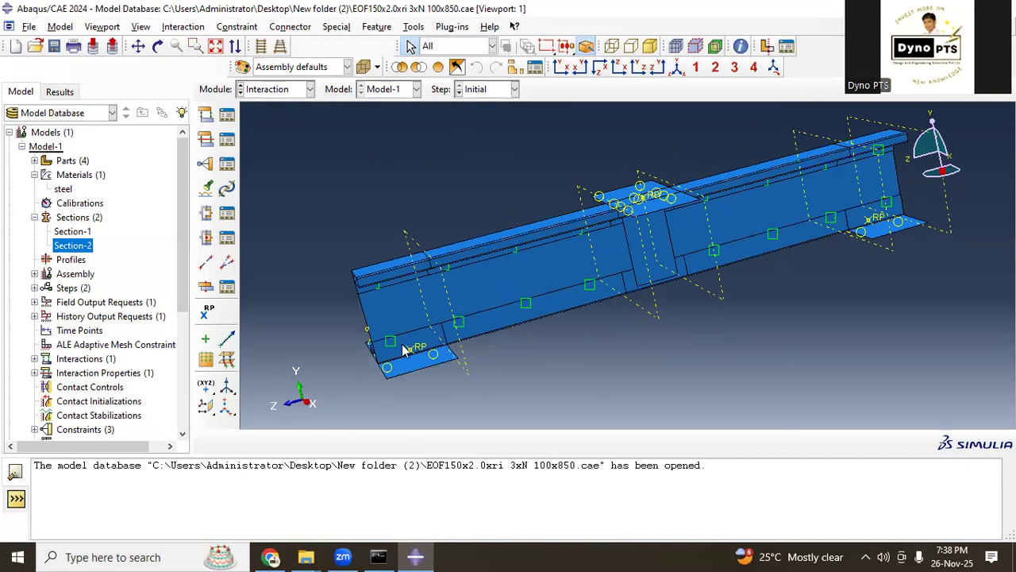
left_click(438, 340)
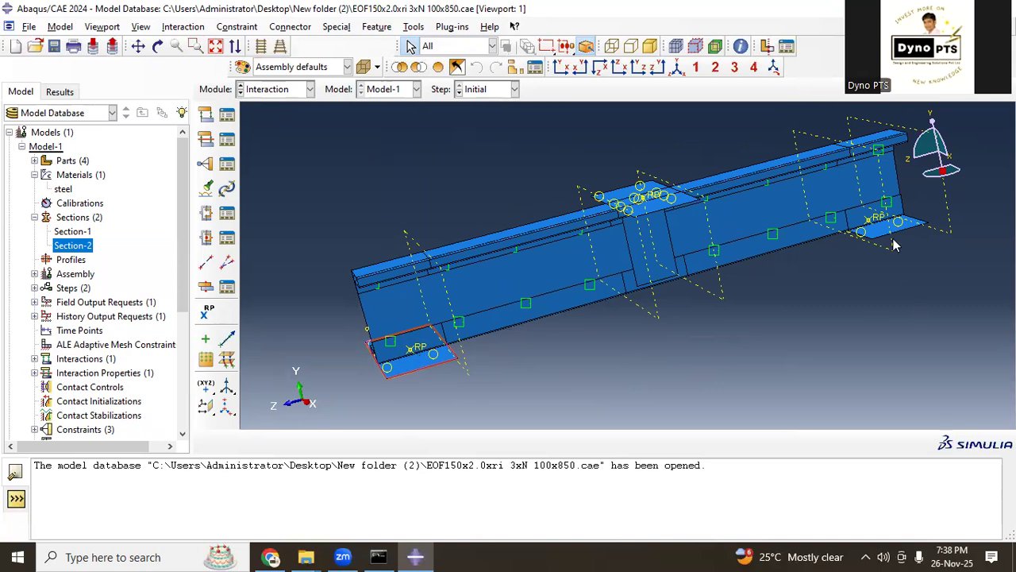
left_click(865, 237)
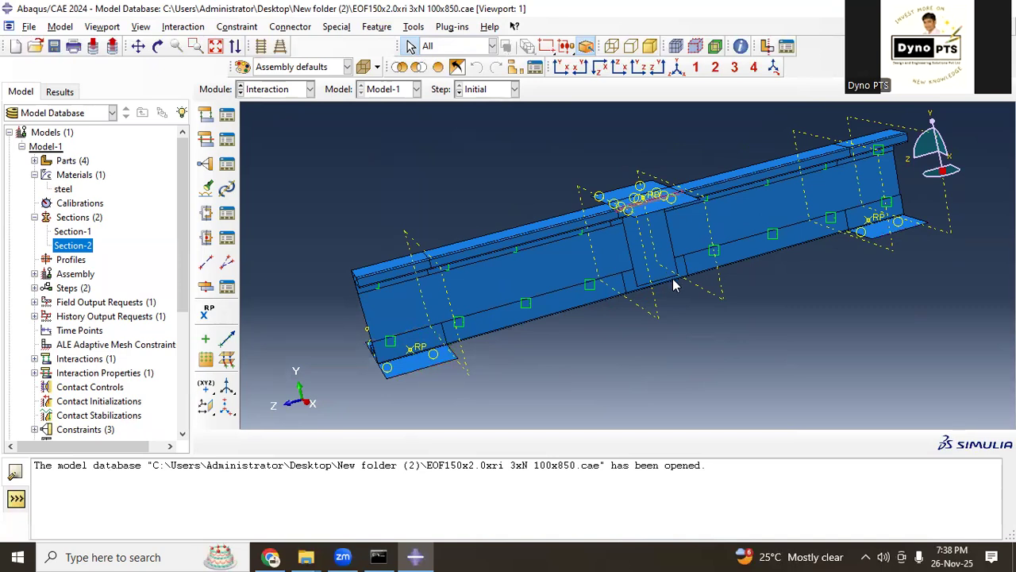
left_click_drag(673, 279, 690, 308, "ctrl+alt")
left_click_drag(578, 288, 701, 317, "ctrl+alt")
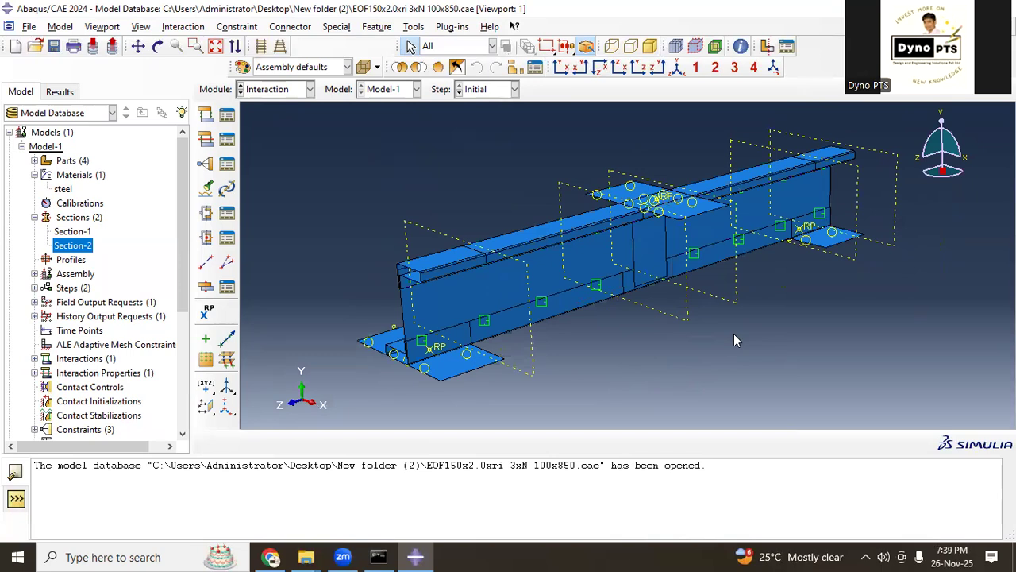
Step: Show the assembly in the Mesh module and inspect the beam's mesh, including a close-up of the hollow flange corner at its end
left_click(280, 90)
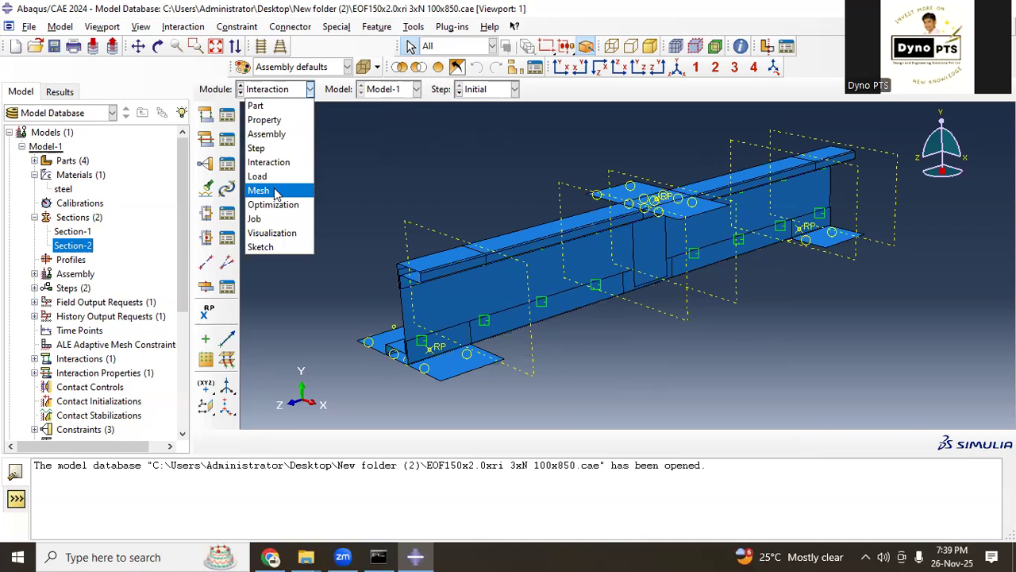
left_click(274, 191)
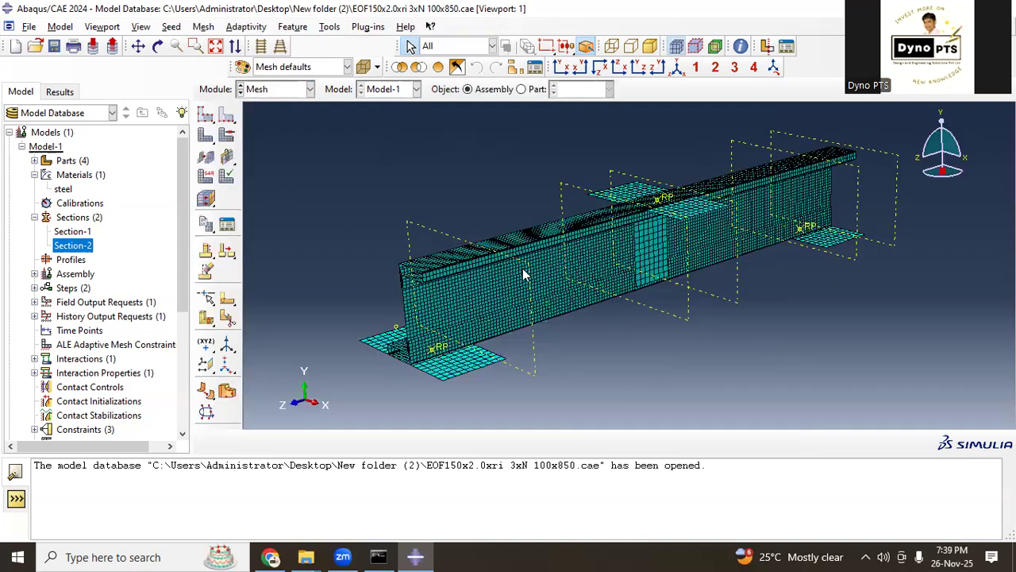
scroll(439, 275, "up", 5)
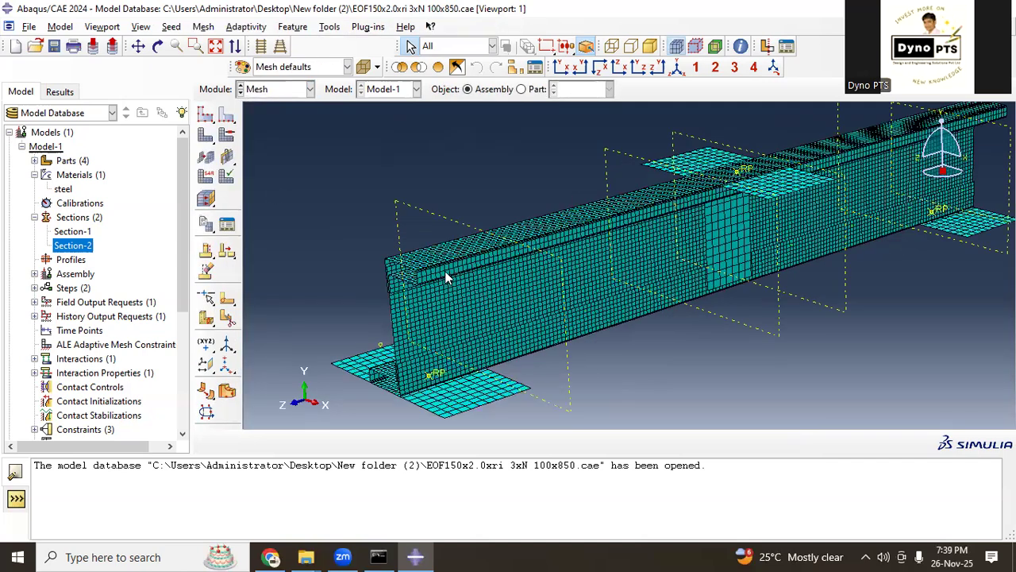
scroll(435, 266, "up", 2)
scroll(394, 277, "up", 3)
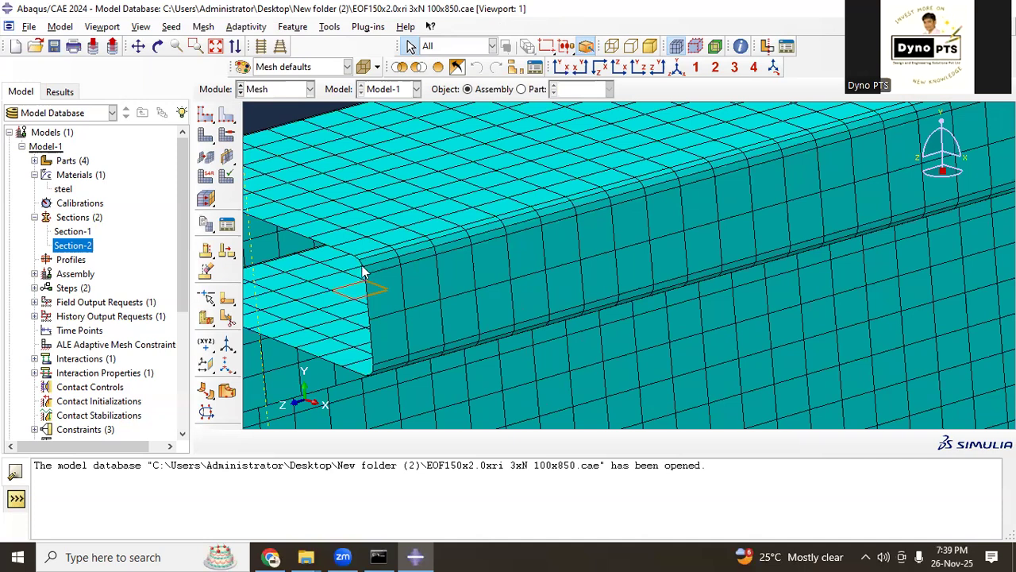
scroll(376, 314, "down", 4)
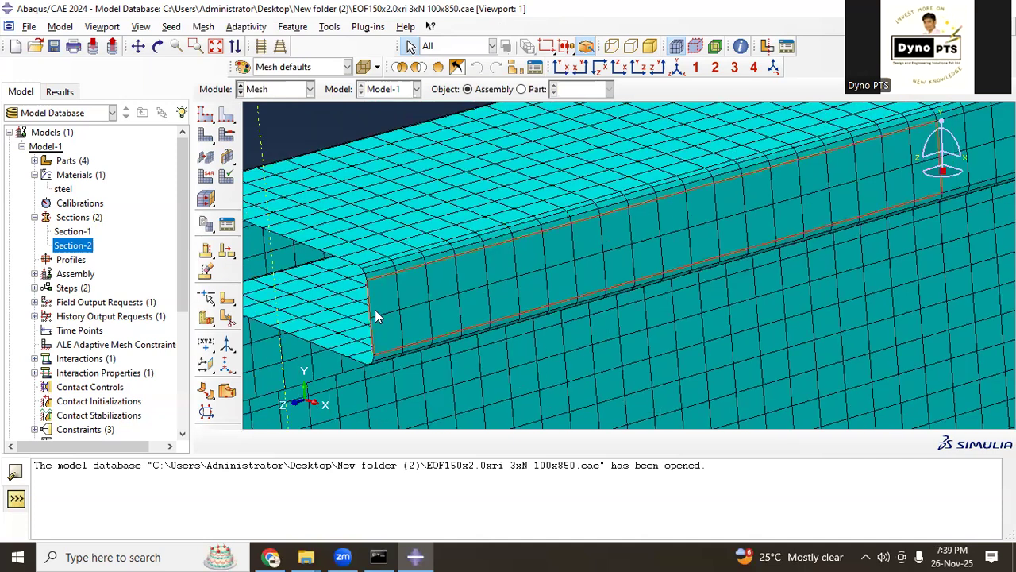
scroll(379, 315, "down", 3)
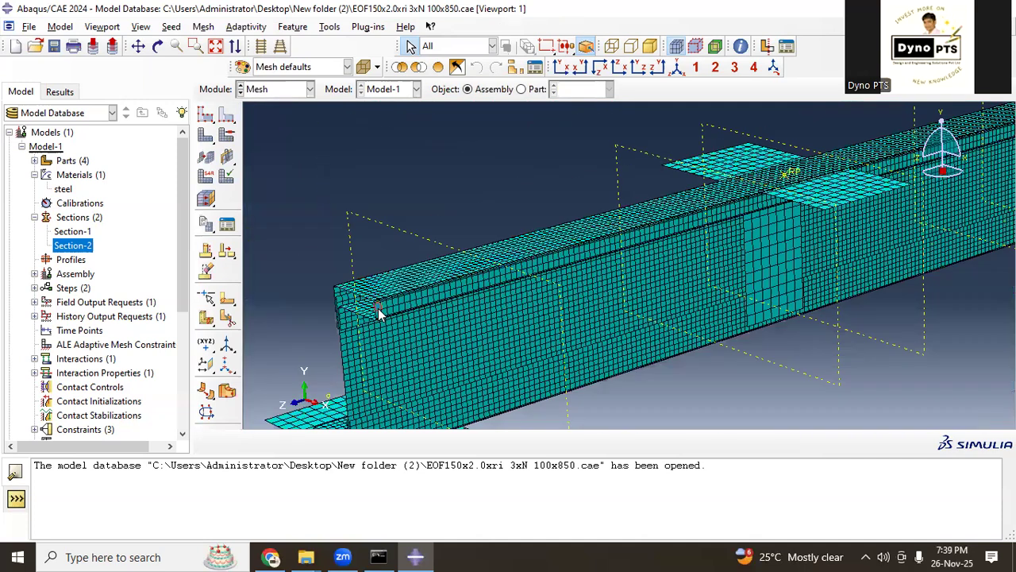
scroll(369, 415, "down", 2)
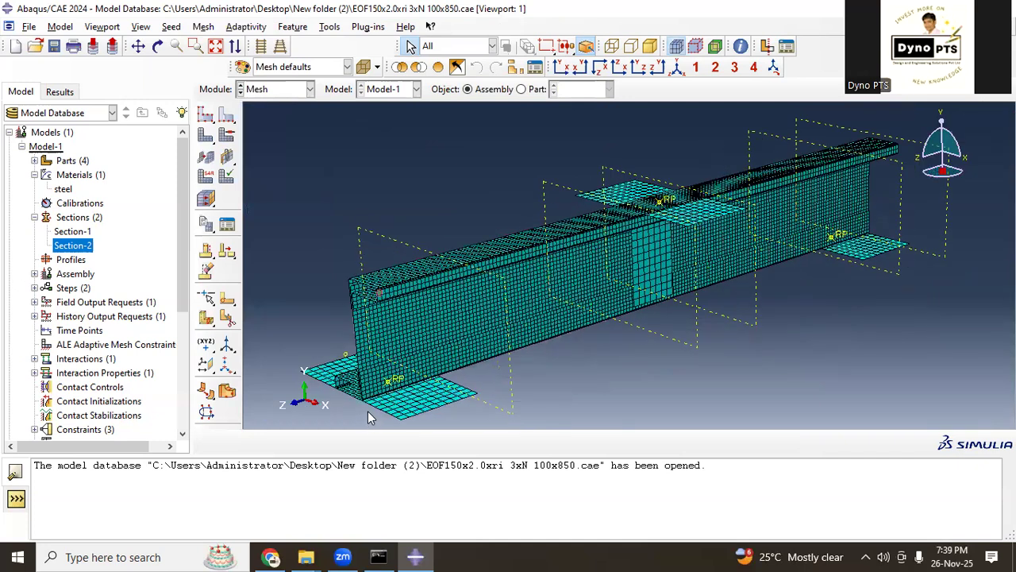
Step: In the Load module, locate boundary conditions BC-1 and BC-2 on the model and review BC-3's displacement and amplitude settings without editing them
left_click(279, 91)
left_click(266, 174)
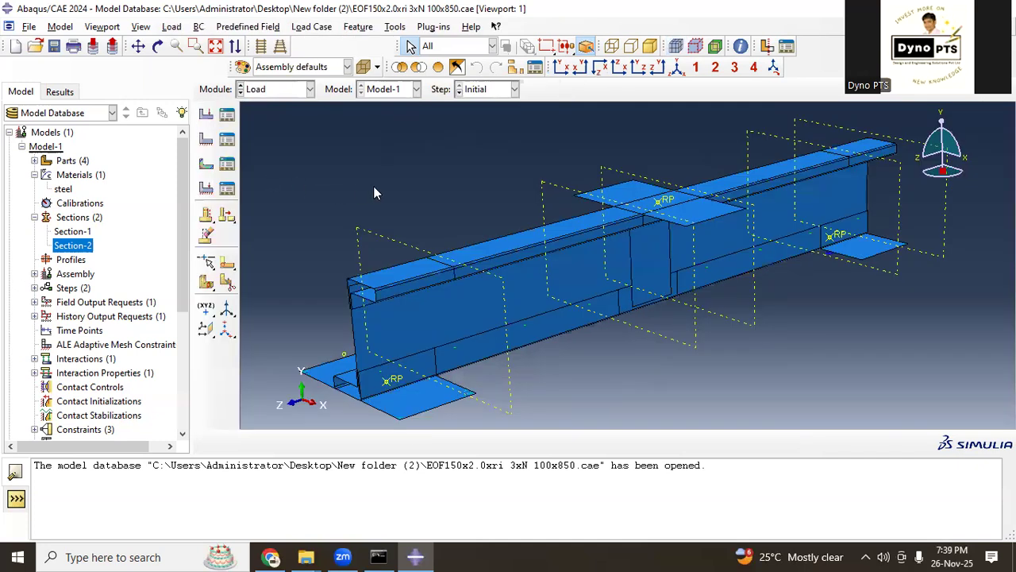
scroll(136, 296, "down", 5)
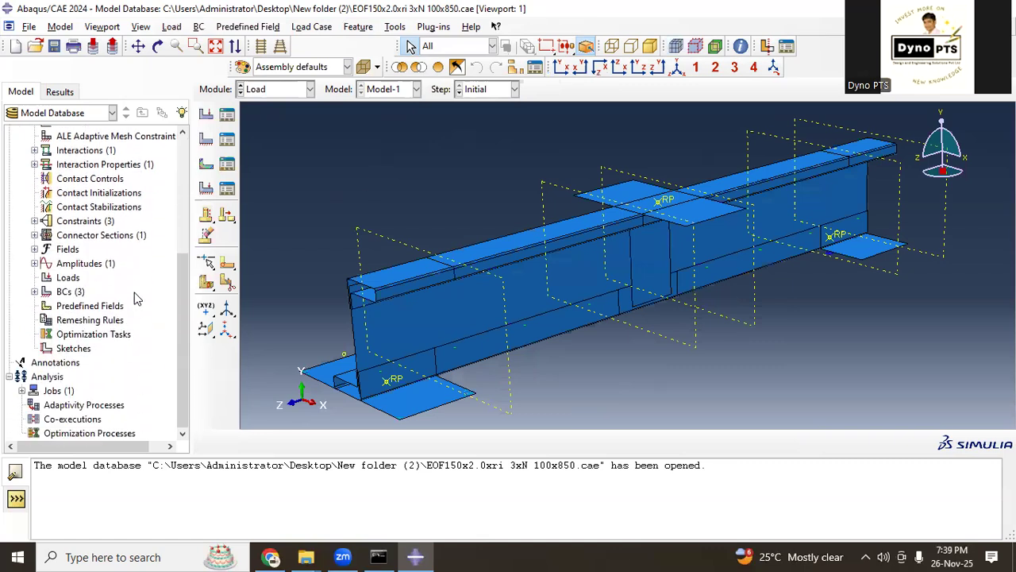
left_click(35, 291)
left_click(63, 306)
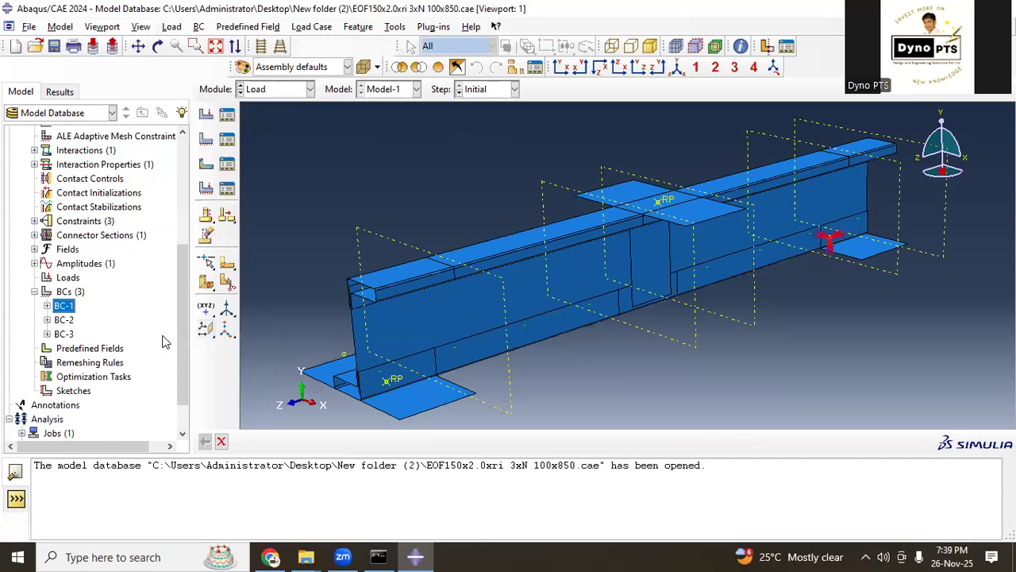
left_click(63, 320)
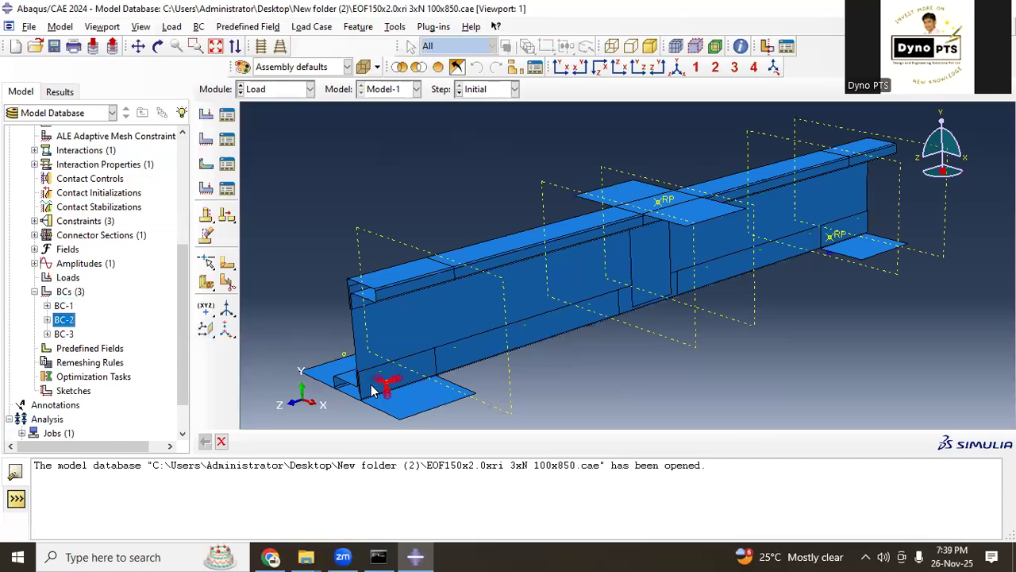
right_click(64, 335)
left_click(119, 355)
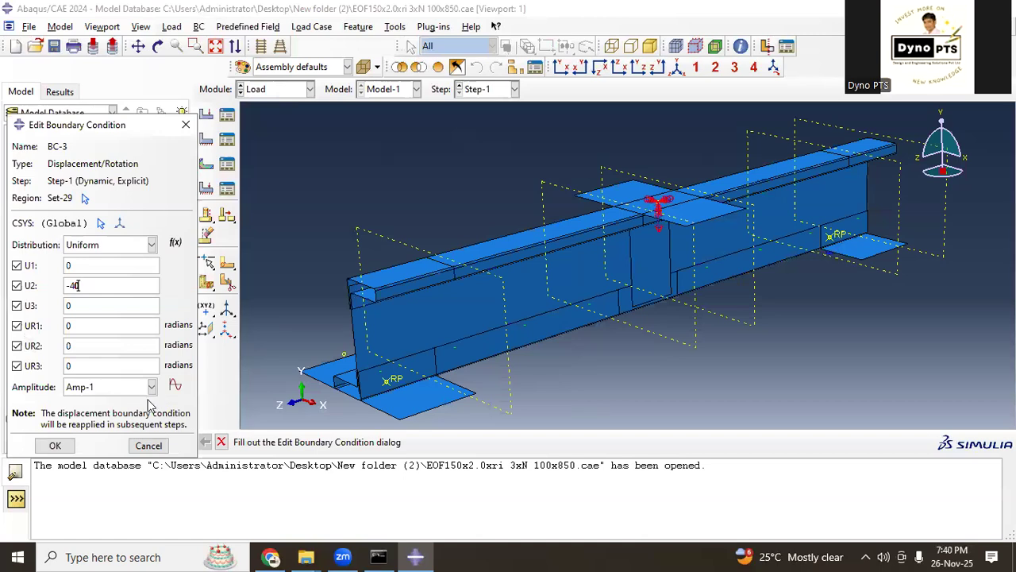
left_click(160, 445)
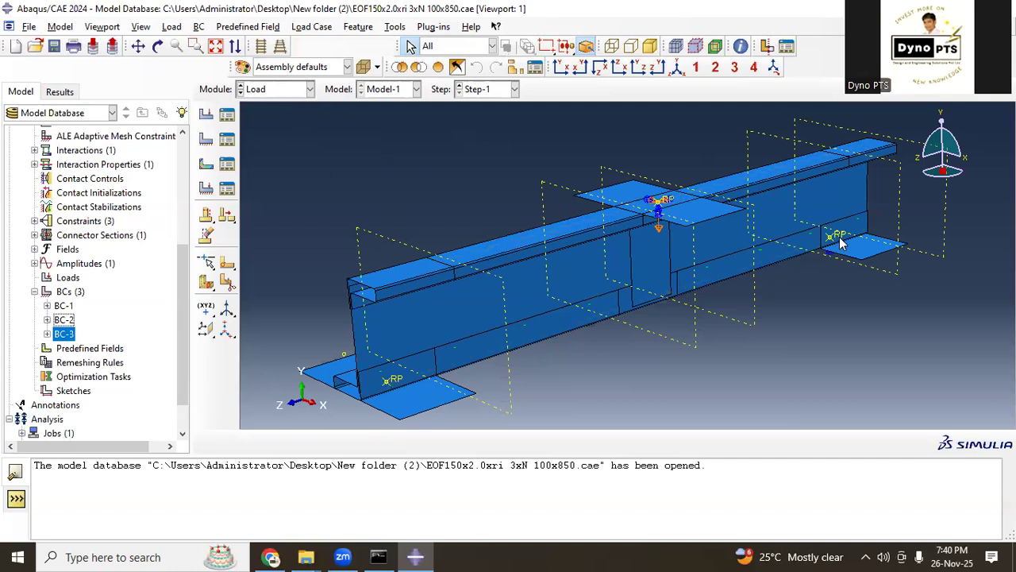
Step: Create a geometry set named RE1 containing the reference point of the support plate at the beam's near end
scroll(611, 345, "down", 1)
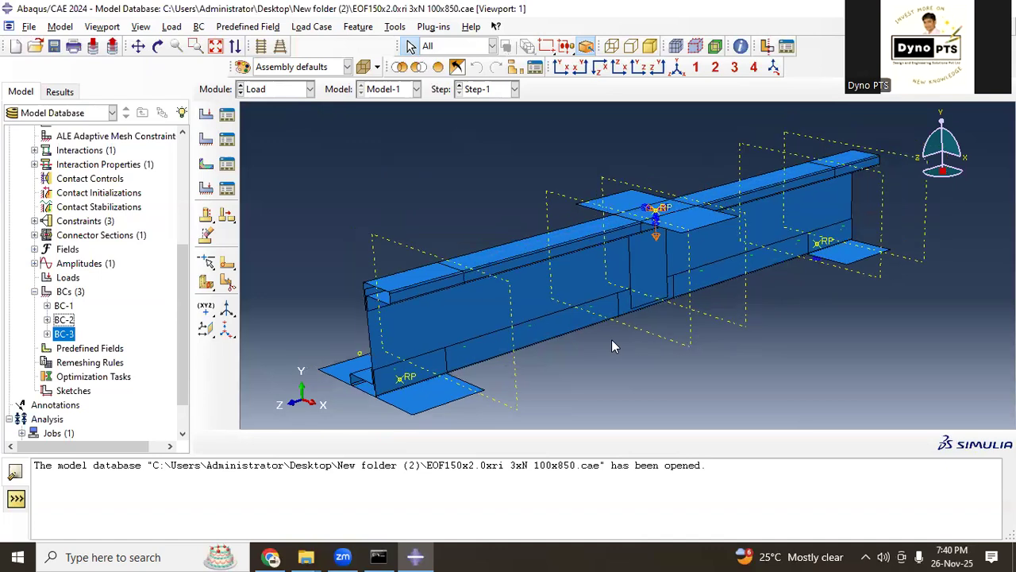
left_click(395, 27)
mouse_move(460, 72)
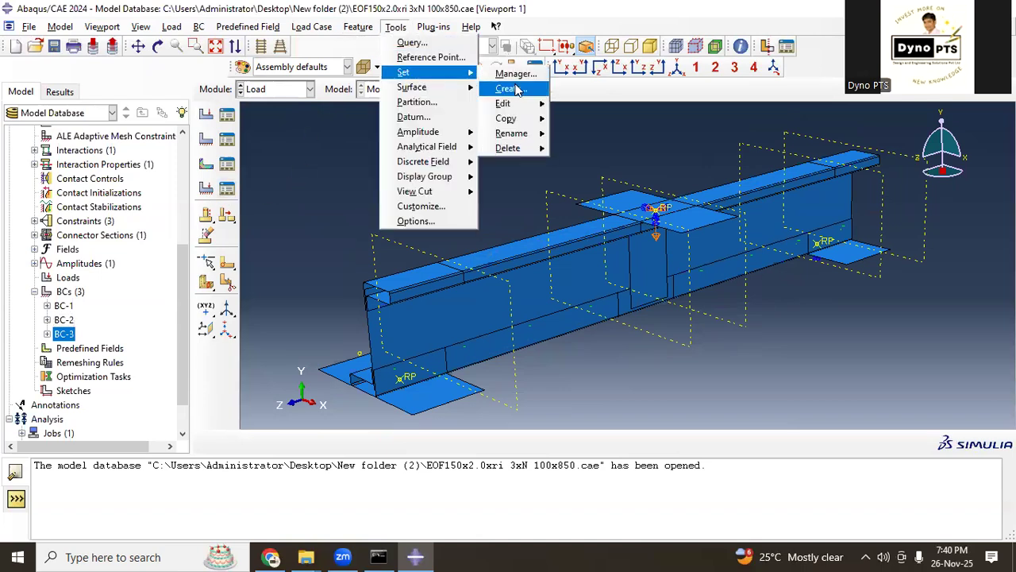
left_click(515, 89)
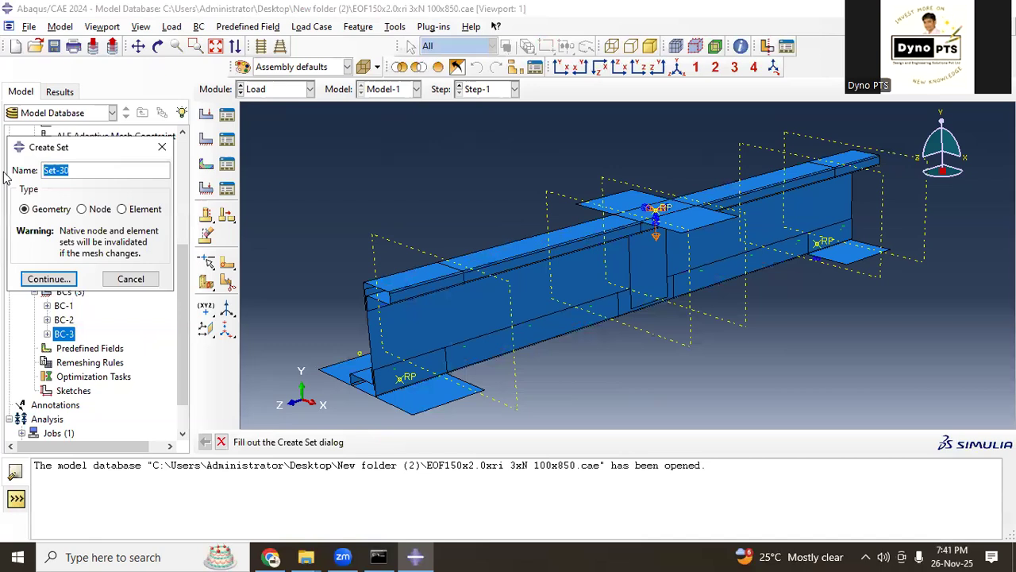
type("re1")
left_click_drag(59, 170, 41, 172)
type("re1")
left_click_drag(88, 171, 32, 172)
key("BackSpace")
type("RE1")
left_click(47, 278)
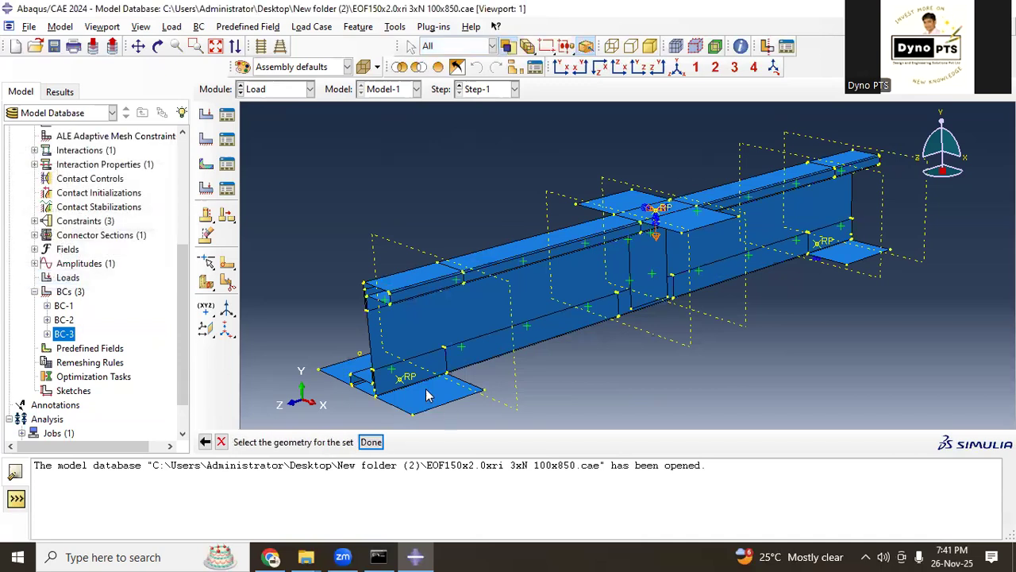
left_click(409, 379)
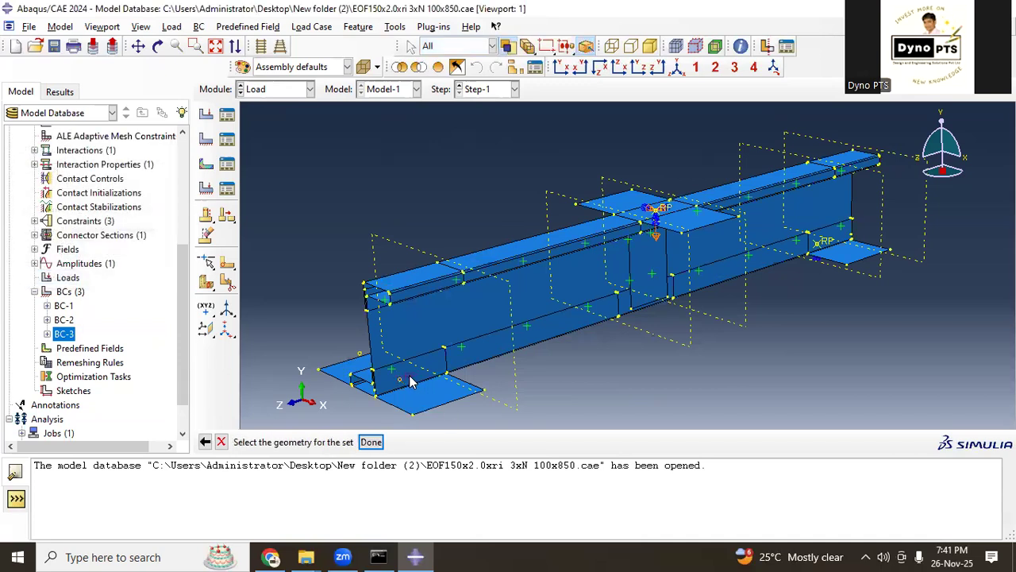
left_click(377, 442)
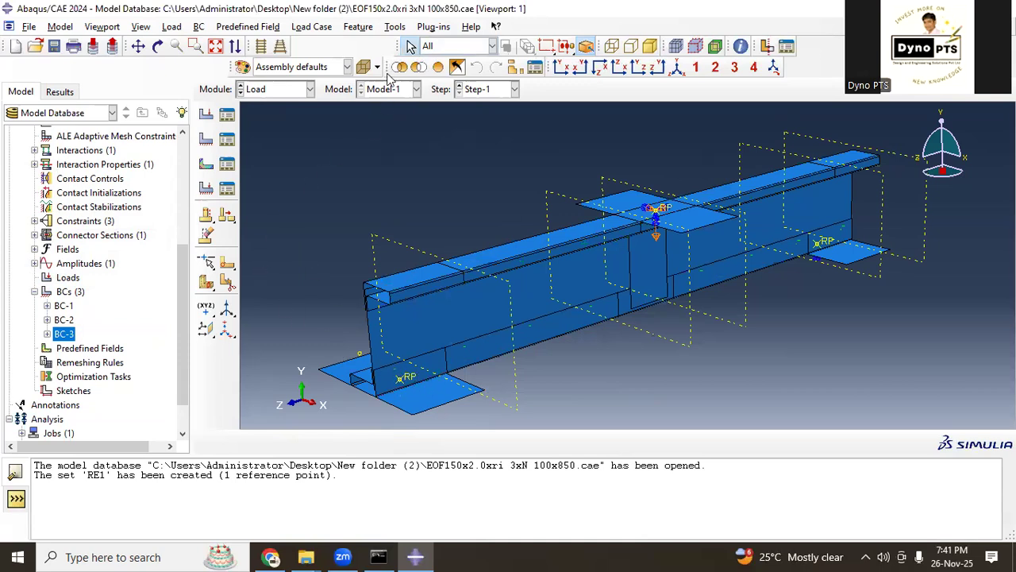
Step: Create a geometry set named RE2 containing the reference point of the support plate at the beam's far end
left_click(392, 29)
mouse_move(407, 72)
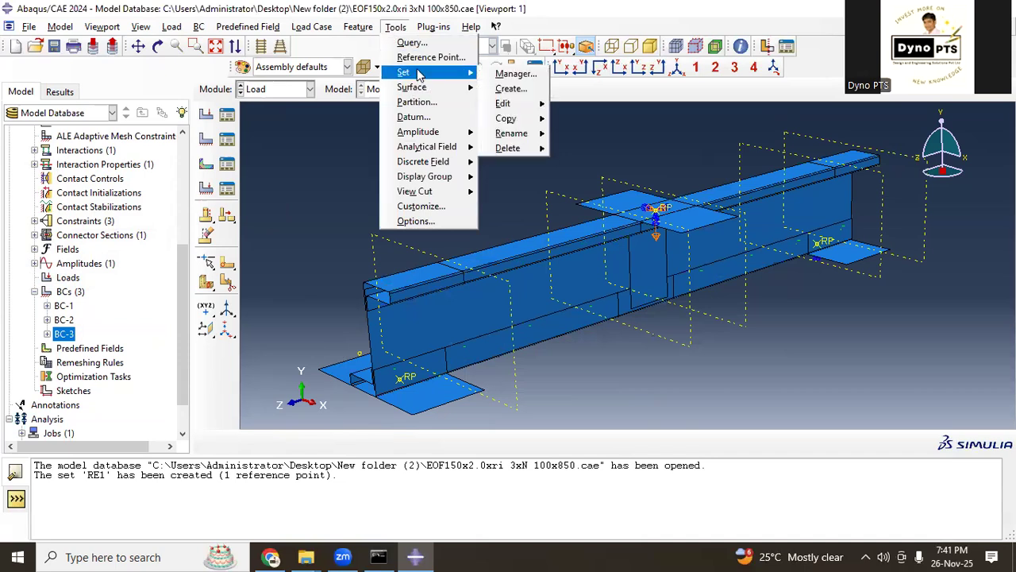
left_click(499, 87)
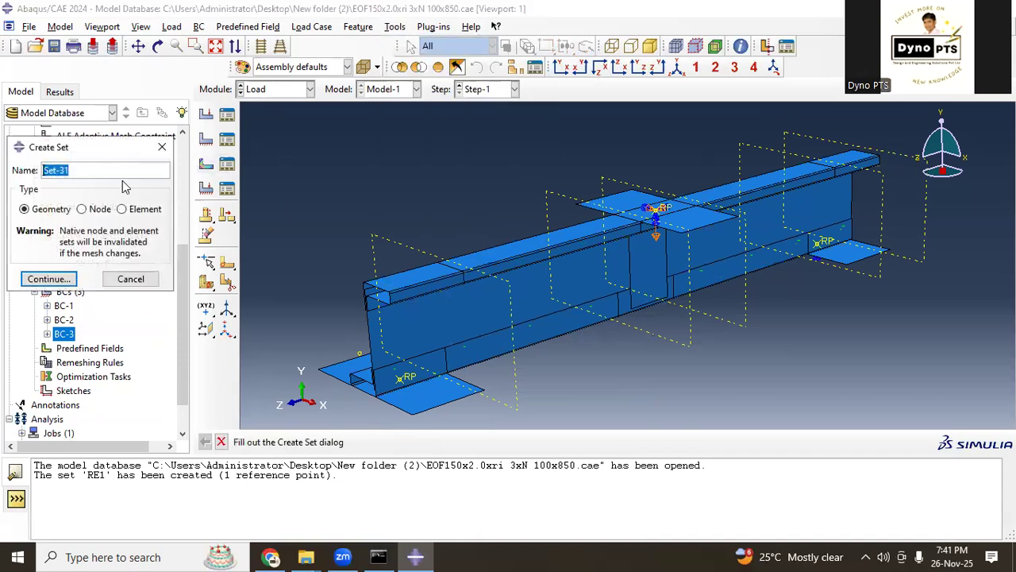
key("BackSpace")
type("RE2")
left_click(59, 278)
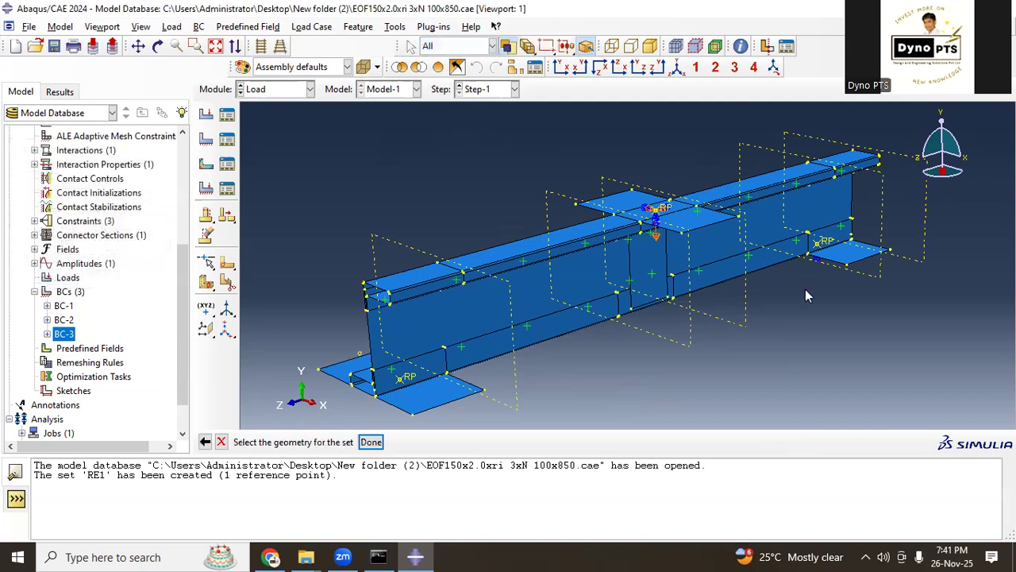
left_click(824, 246)
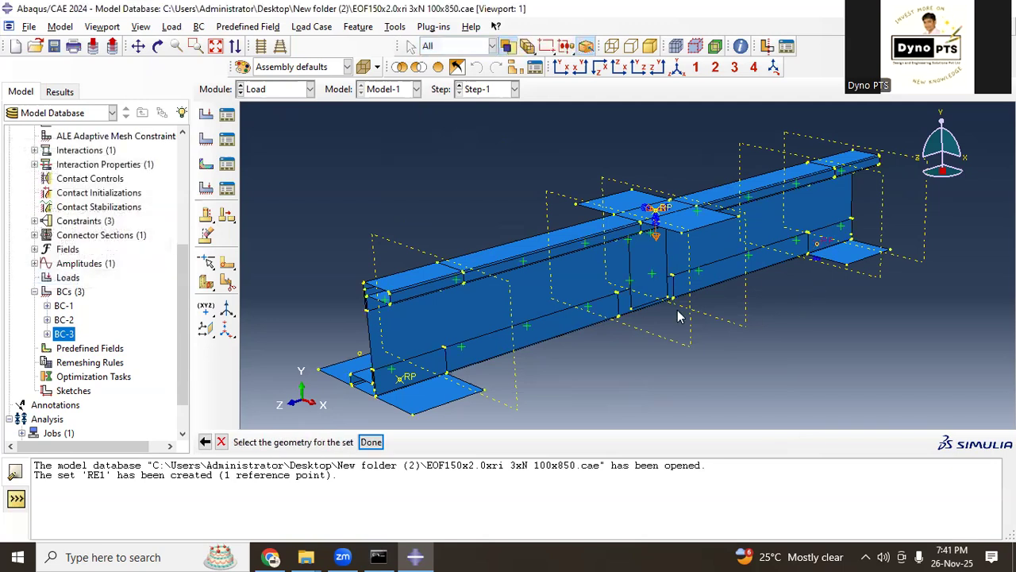
left_click(371, 442)
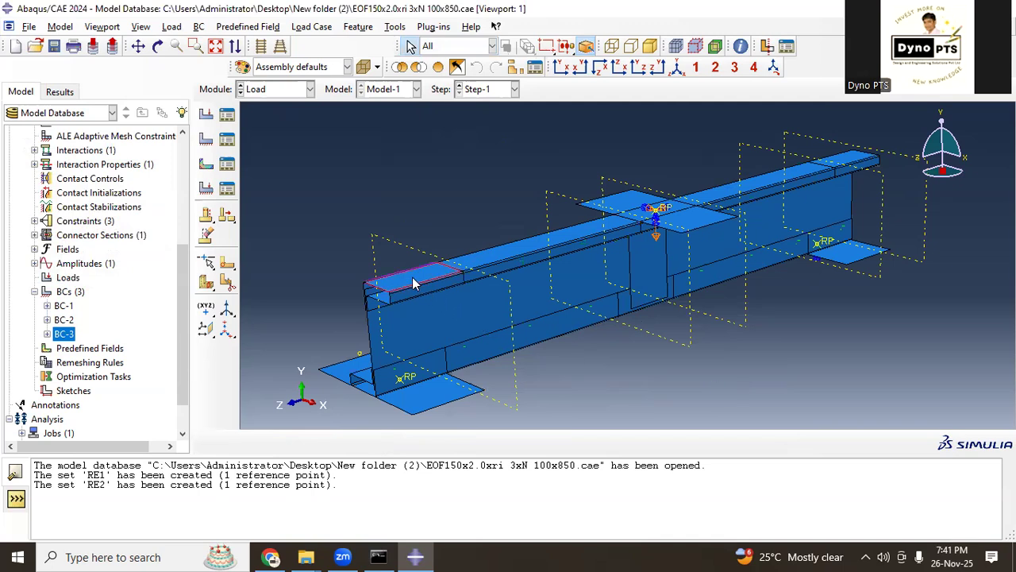
Step: In the Step module, start a new history output request for Step-1 with the set RE1 as its domain
left_click(270, 91)
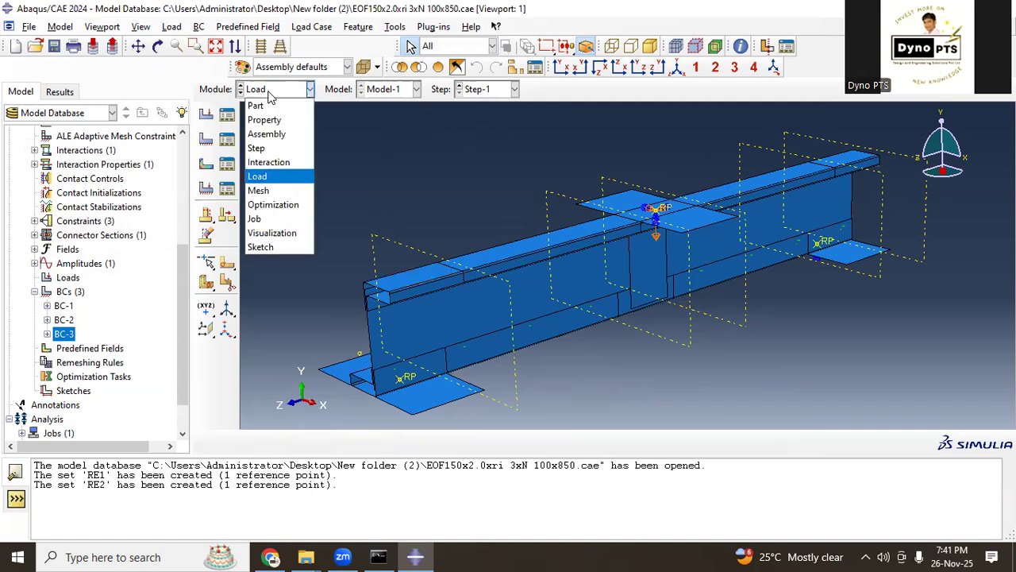
left_click(273, 147)
left_click(229, 166)
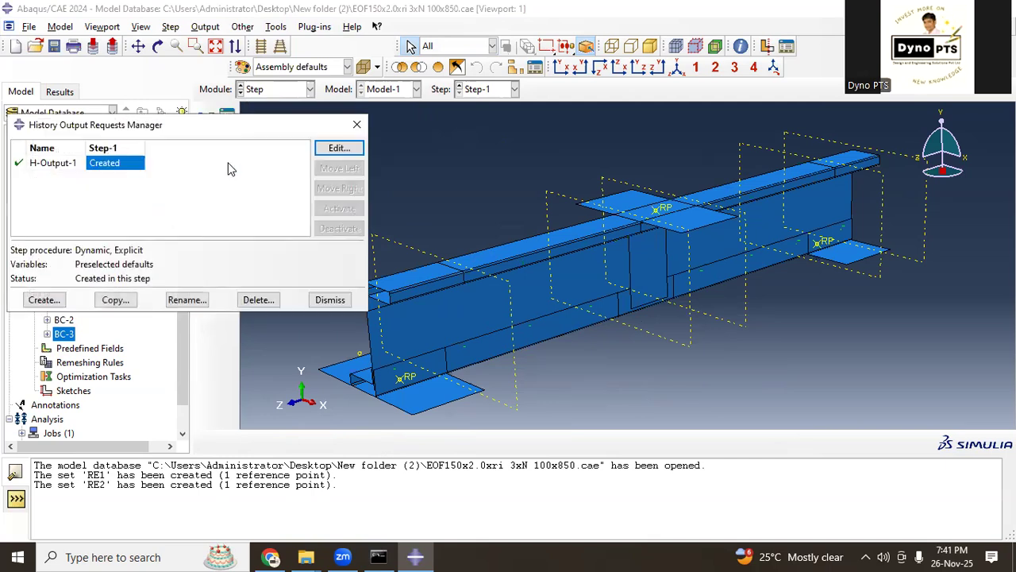
left_click(43, 299)
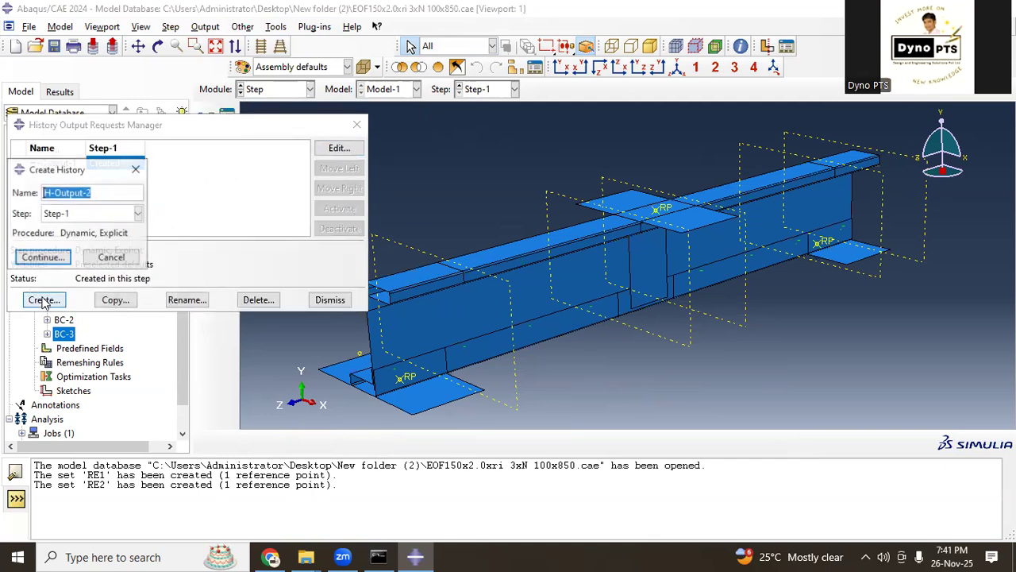
left_click(44, 257)
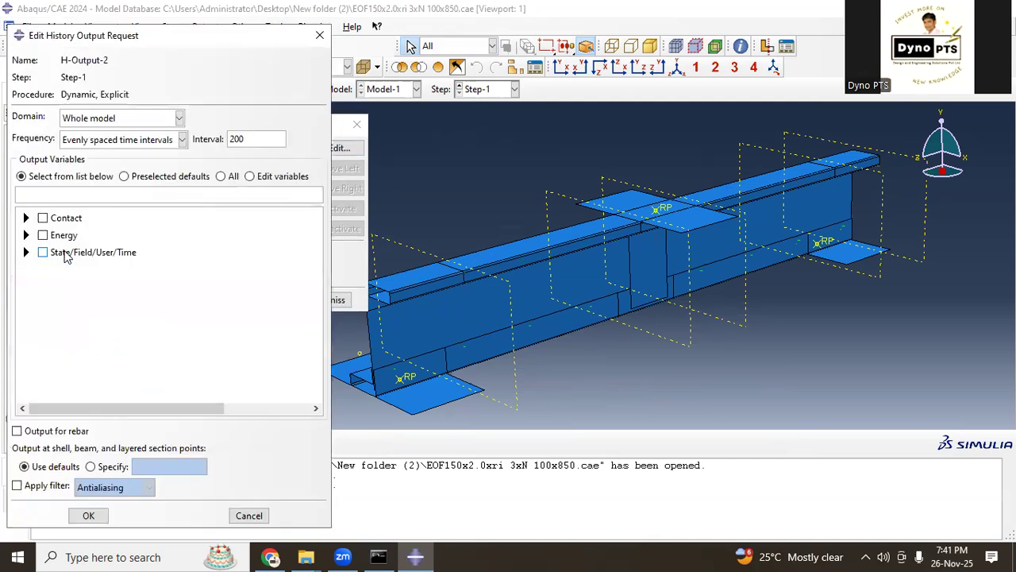
left_click(125, 119)
left_click(121, 150)
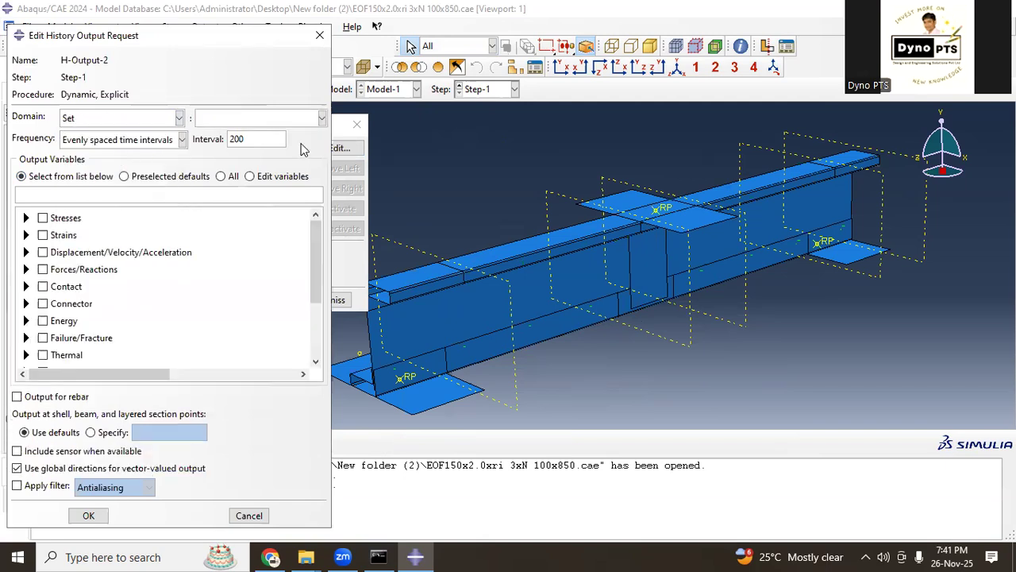
left_click(322, 118)
scroll(274, 207, "down", 3)
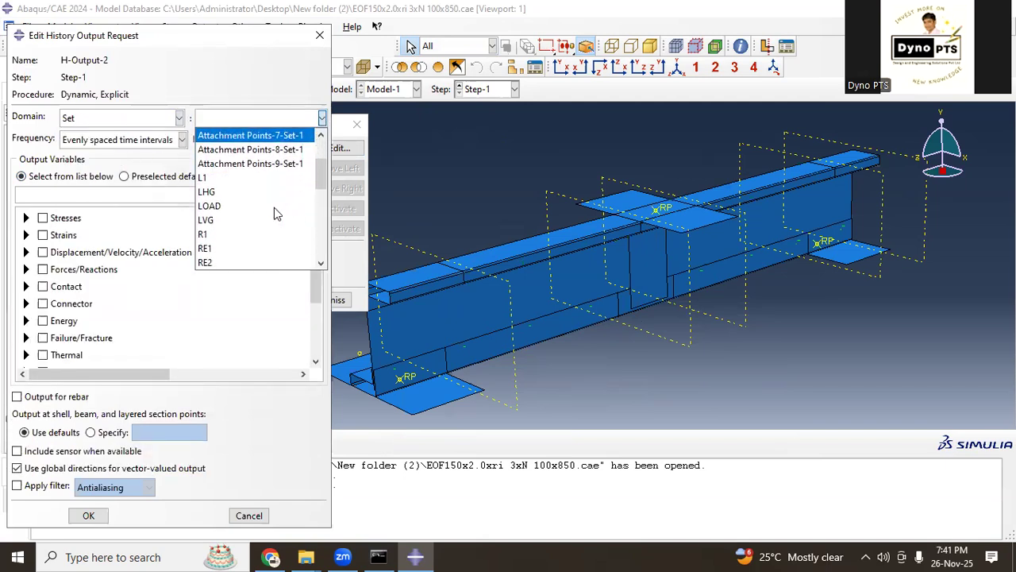
scroll(274, 207, "down", 1)
left_click(262, 167)
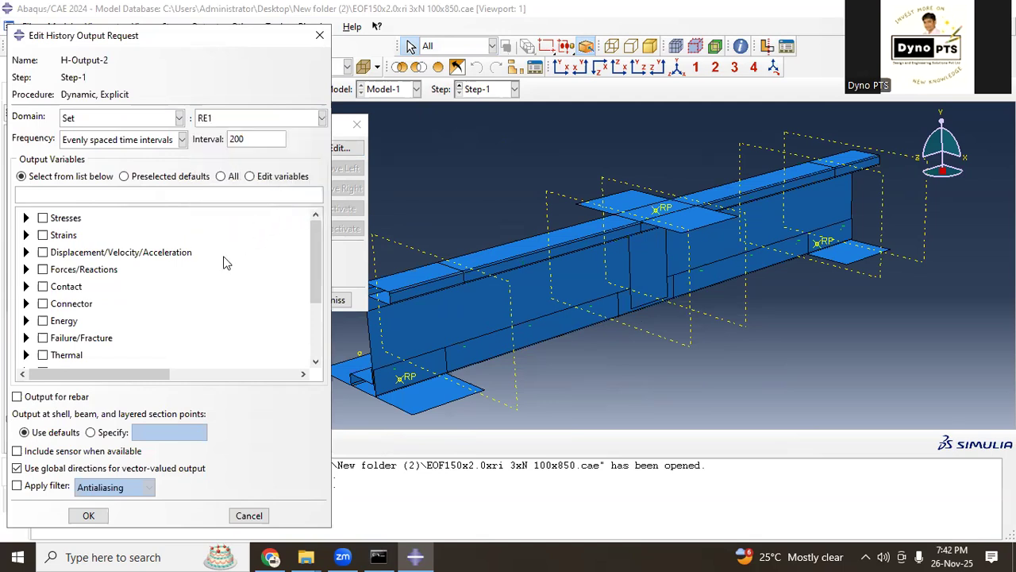
Step: Choose reaction force component RF2 as the output variable for set RE1 and save the history output request
left_click(26, 269)
left_click(43, 283)
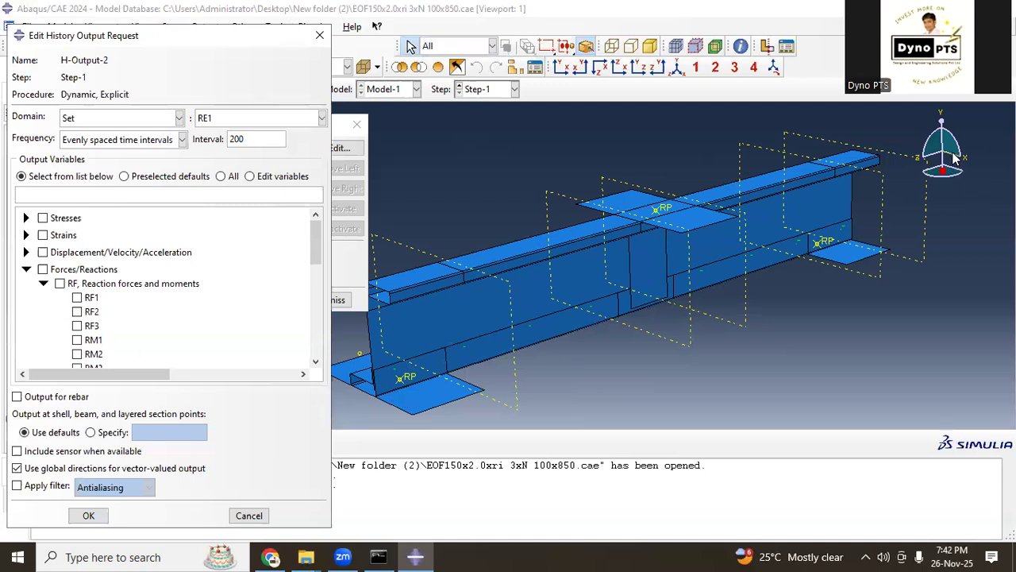
left_click_drag(270, 33, 665, 31)
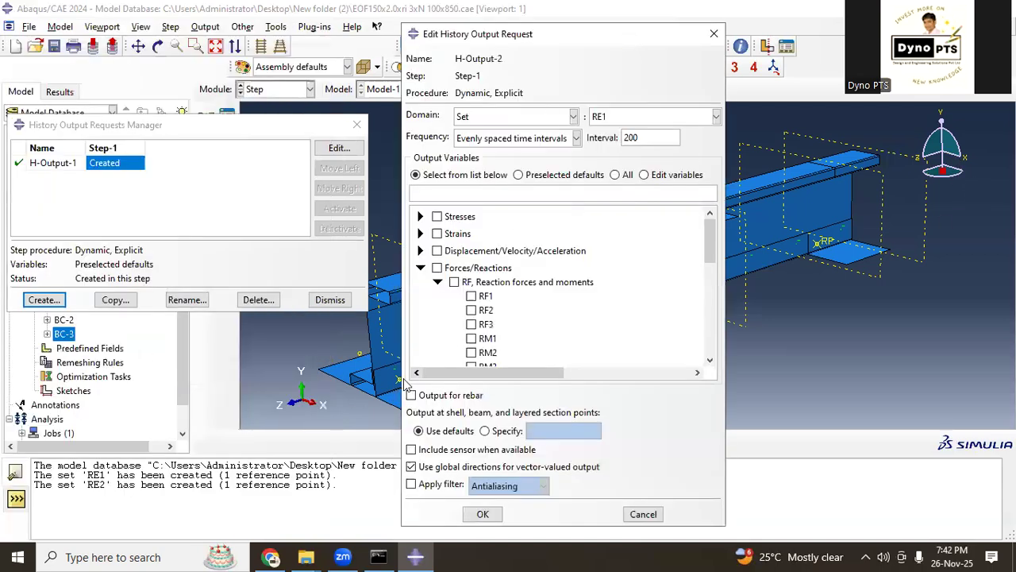
left_click(472, 309)
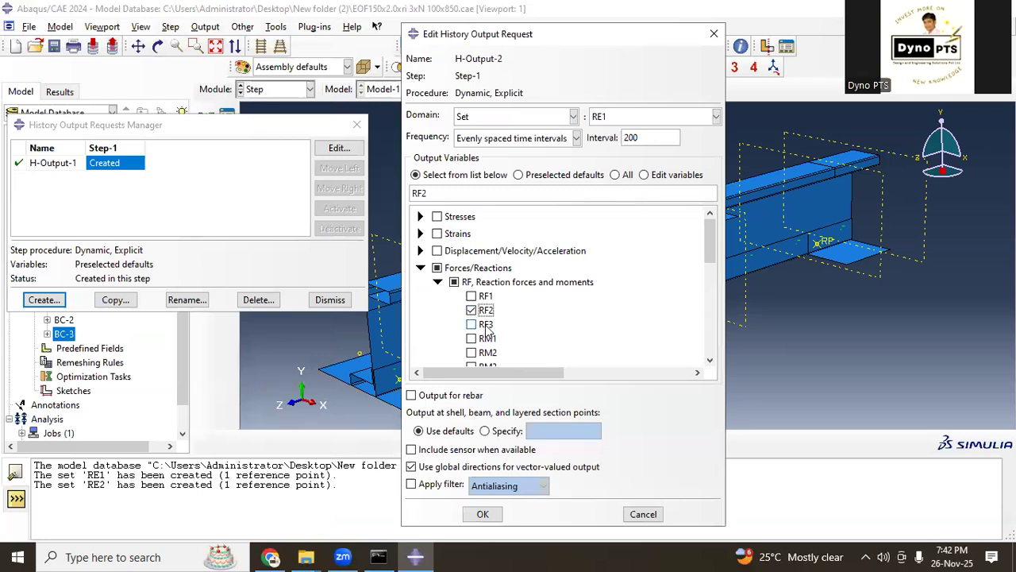
left_click(484, 515)
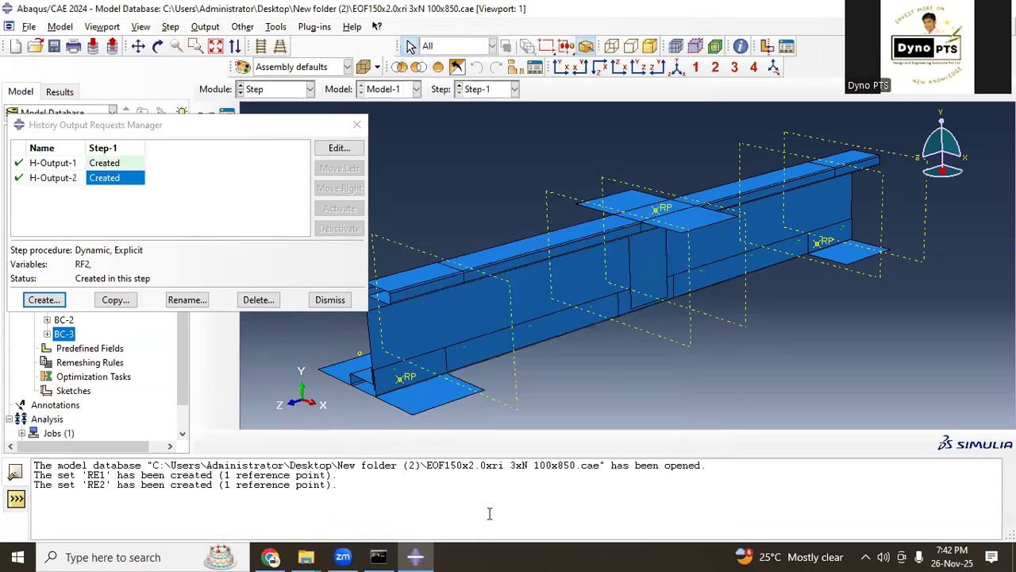
Step: Start another history output request for Step-1 with the set RE2 as its domain and list its force and reaction variables
left_click(44, 299)
left_click(43, 256)
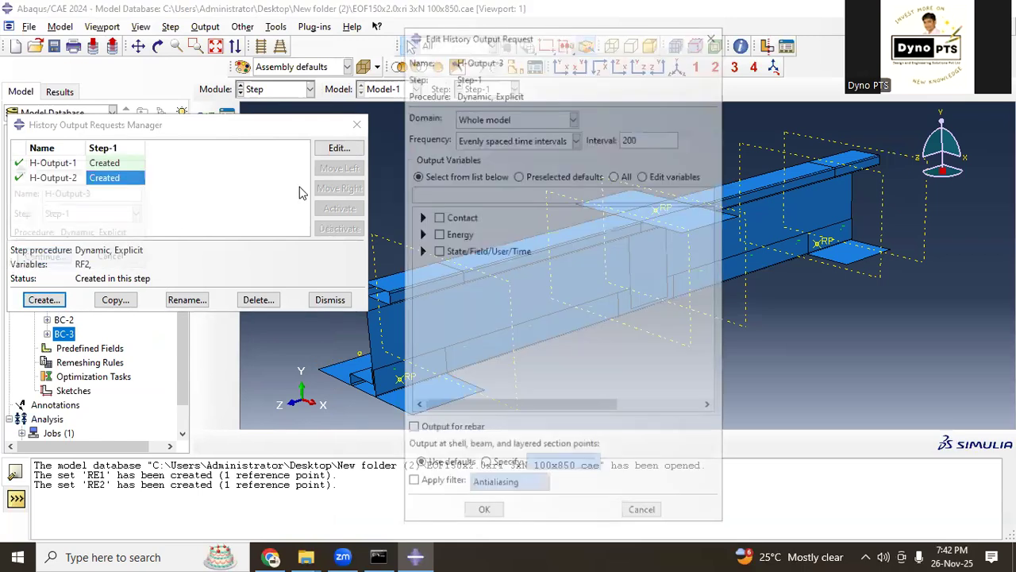
left_click(573, 117)
left_click(516, 150)
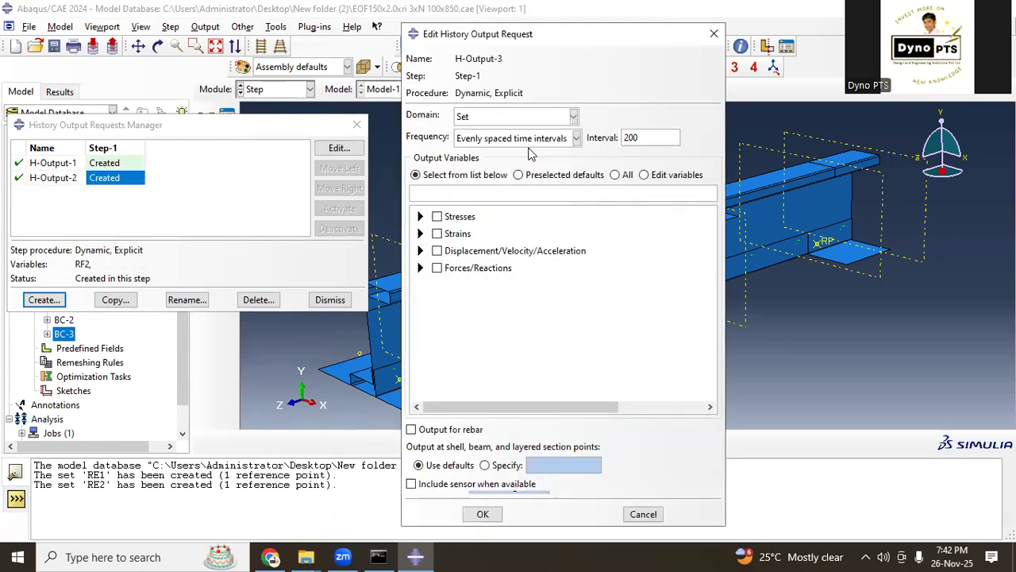
left_click(716, 116)
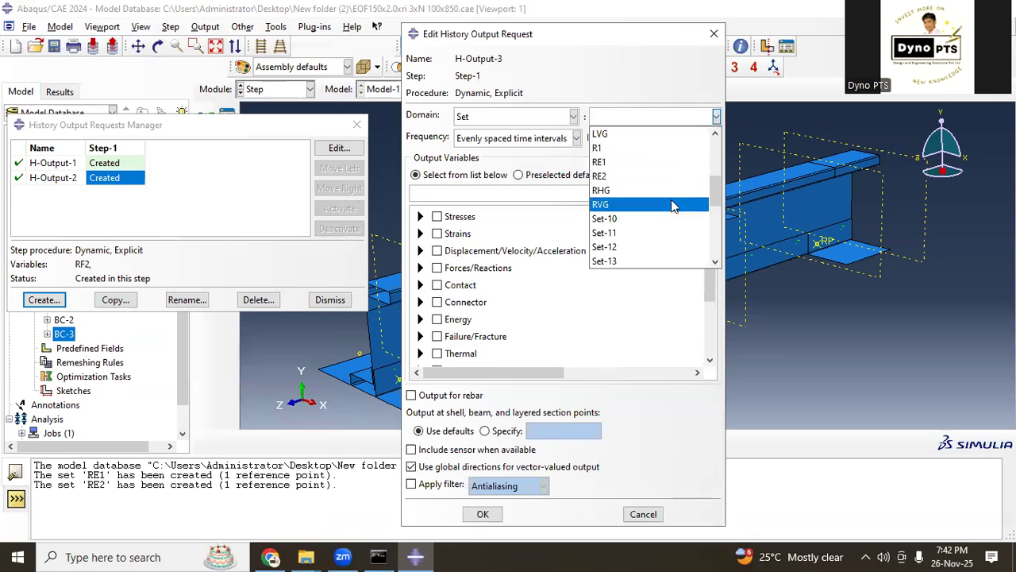
scroll(671, 206, "down", 8)
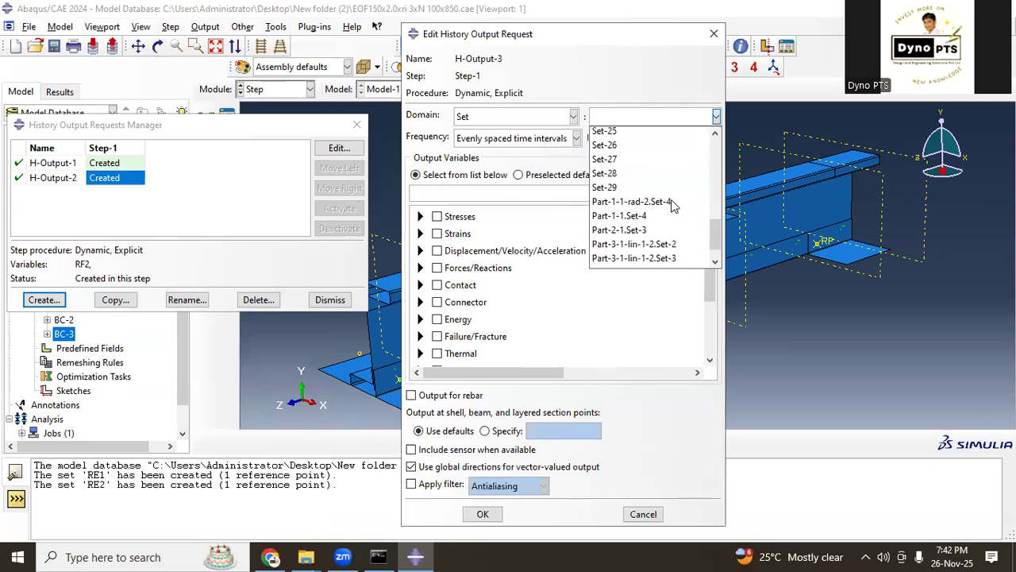
scroll(672, 205, "up", 8)
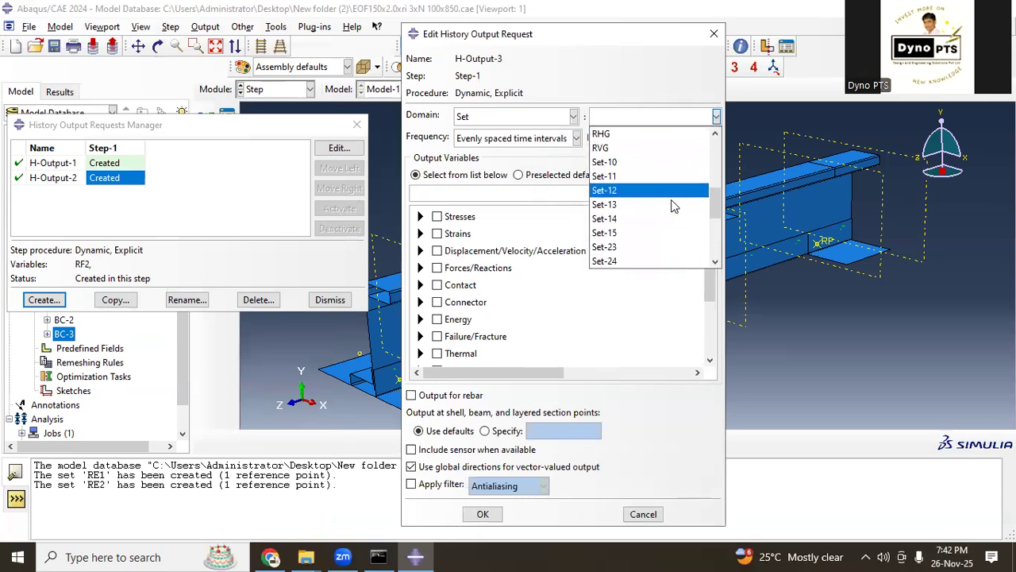
left_click(635, 163)
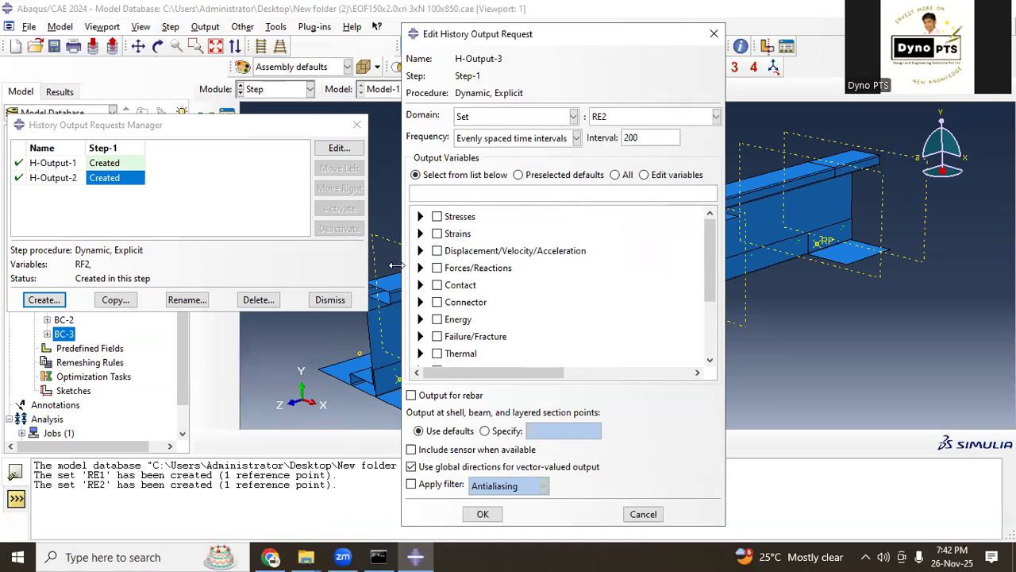
left_click(419, 268)
left_click(453, 297)
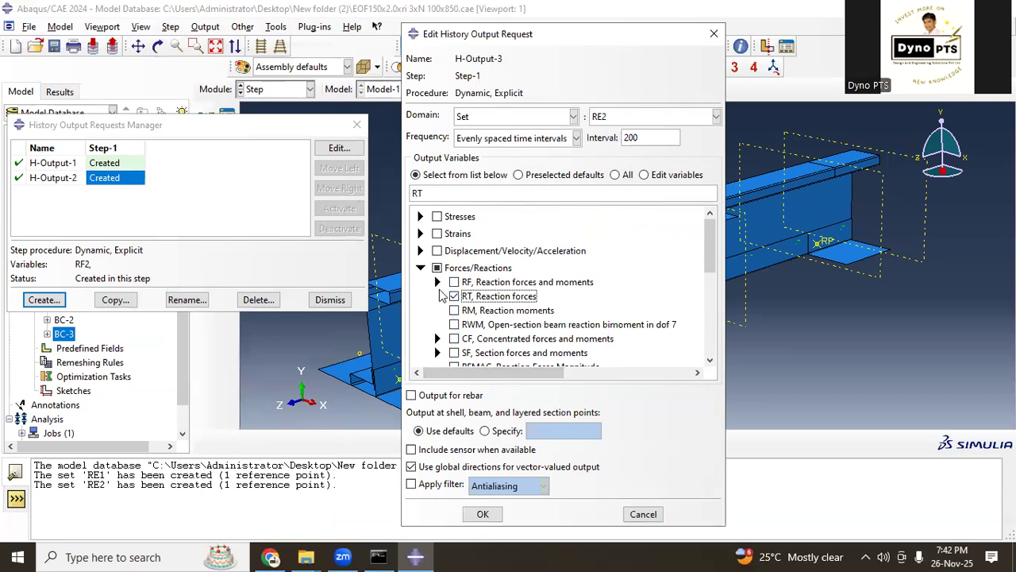
left_click(453, 296)
scroll(524, 309, "down", 1)
scroll(524, 309, "down", 2)
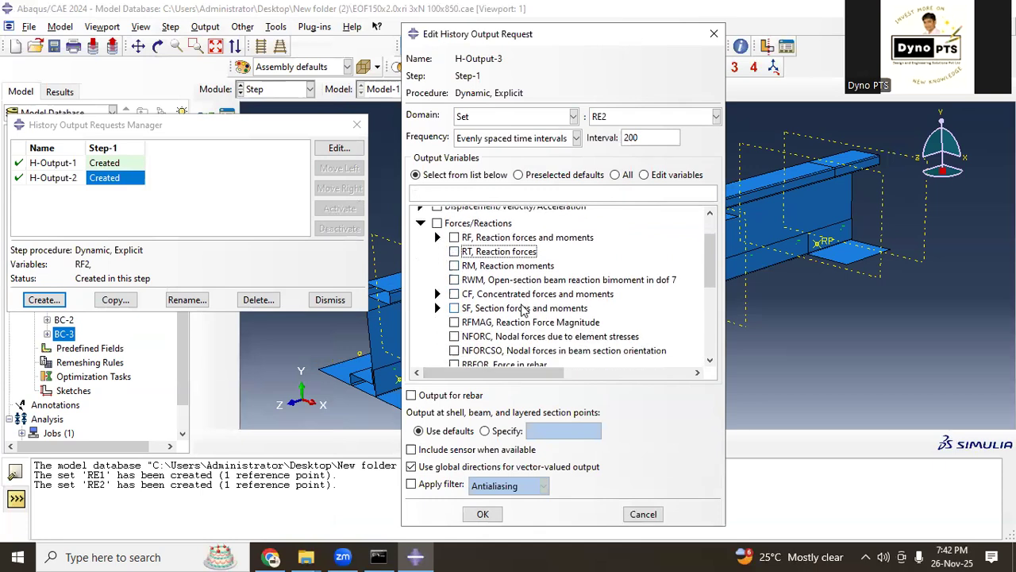
scroll(522, 310, "up", 3)
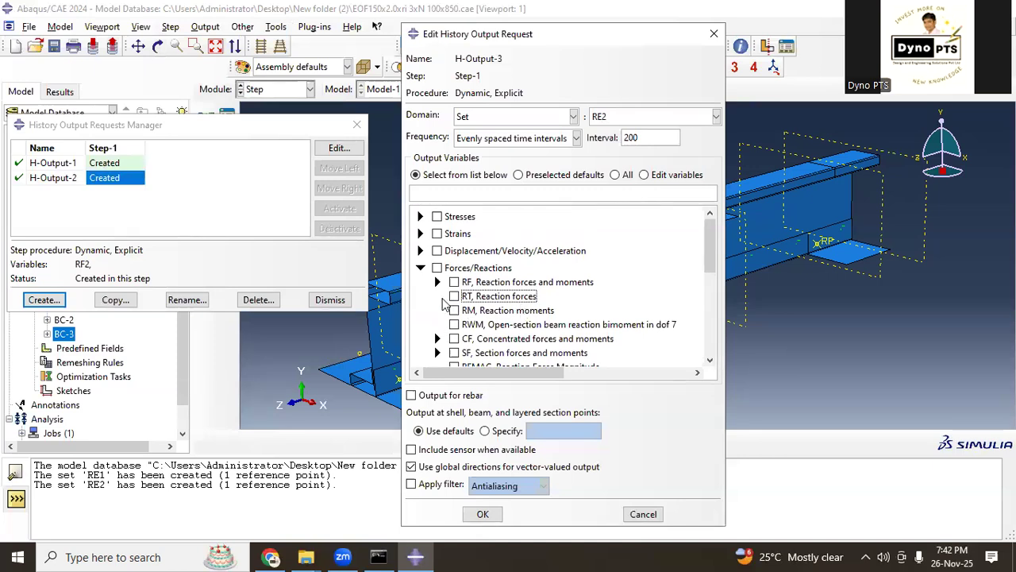
Step: Choose reaction force component RF2 for set RE2, save the request and close the History Output Requests Manager
left_click(437, 282)
left_click(471, 310)
scroll(545, 341, "down", 2)
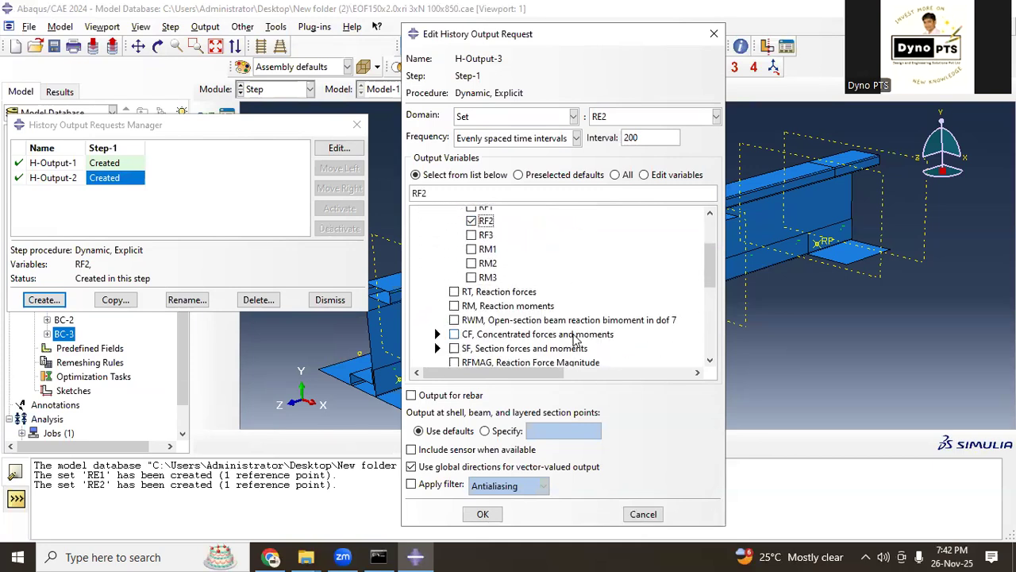
left_click(483, 512)
left_click(327, 300)
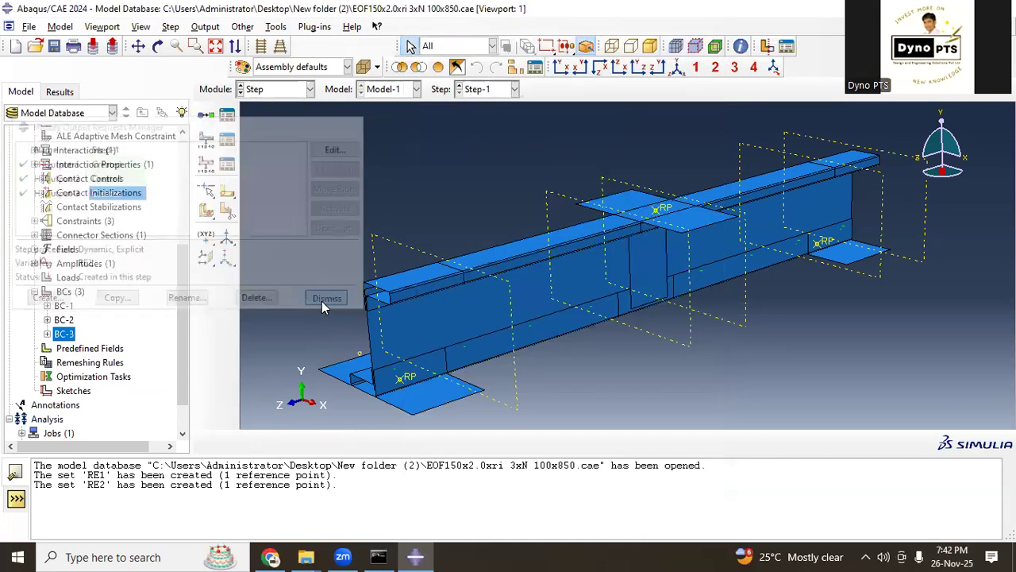
Step: Switch to the Job module and submit the existing job mode2 for analysis from the Job Manager, accepting the overwrite of its old files
scroll(302, 267, "down", 1)
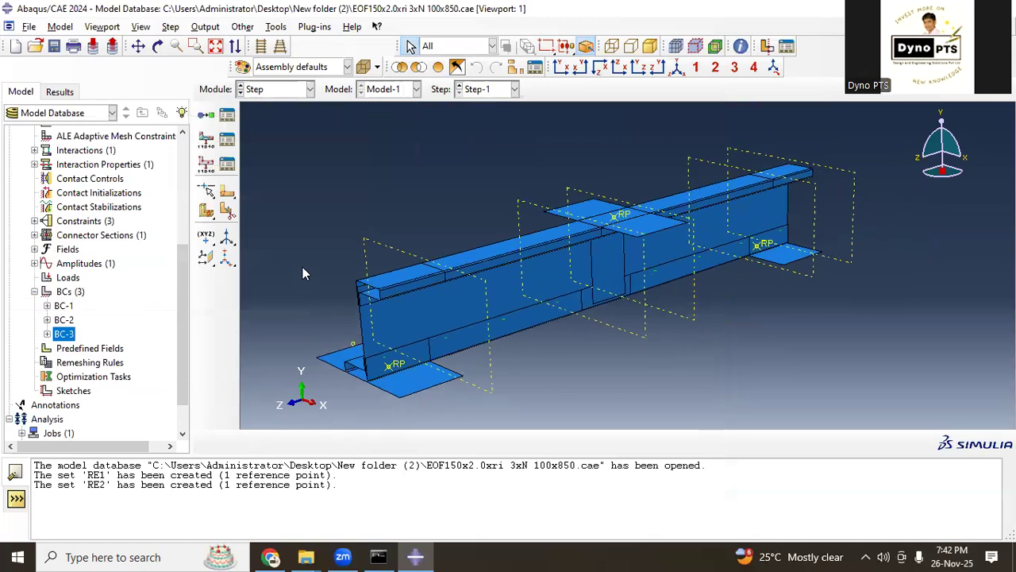
left_click(270, 90)
left_click(272, 219)
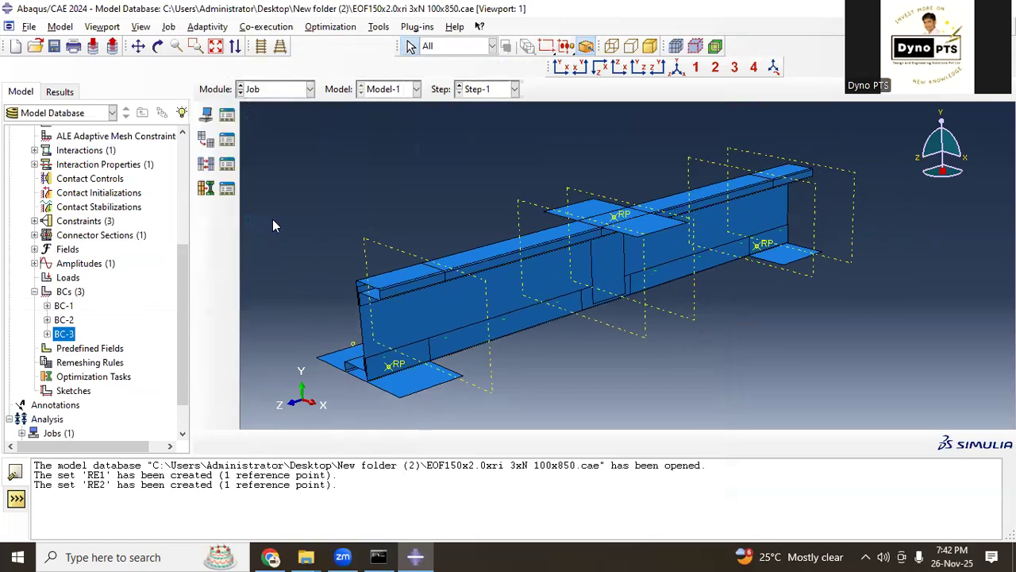
left_click(206, 115)
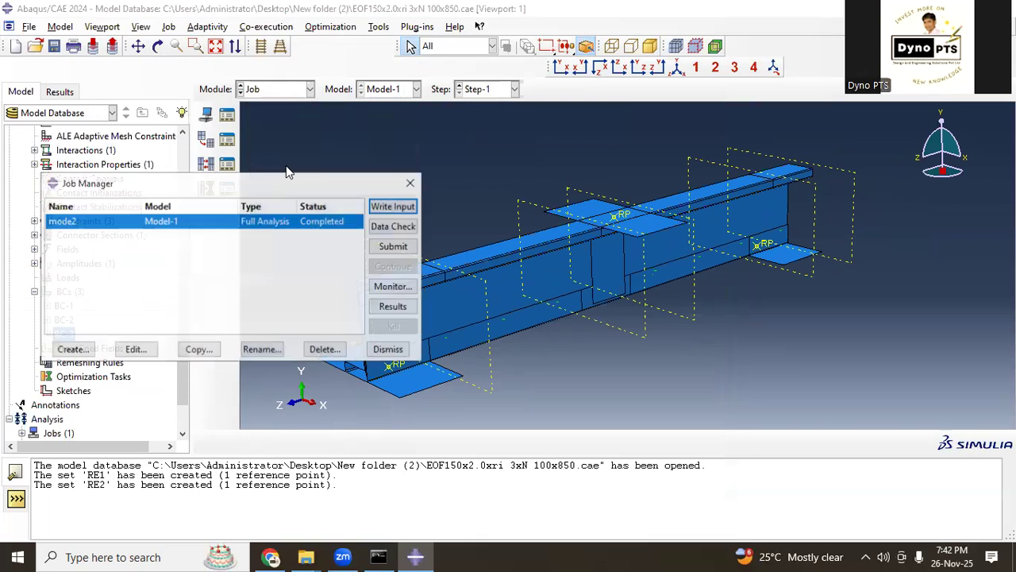
left_click(395, 247)
left_click(46, 172)
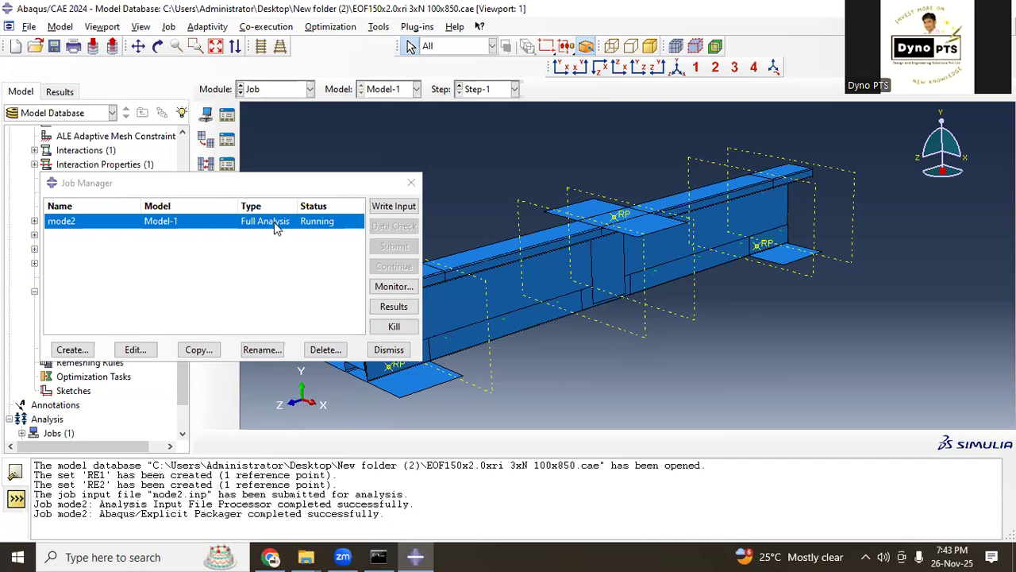
Step: Monitor the progress of job mode2 until the analysis finishes, then close its monitor
left_click(274, 184)
left_click_drag(276, 181, 280, 92)
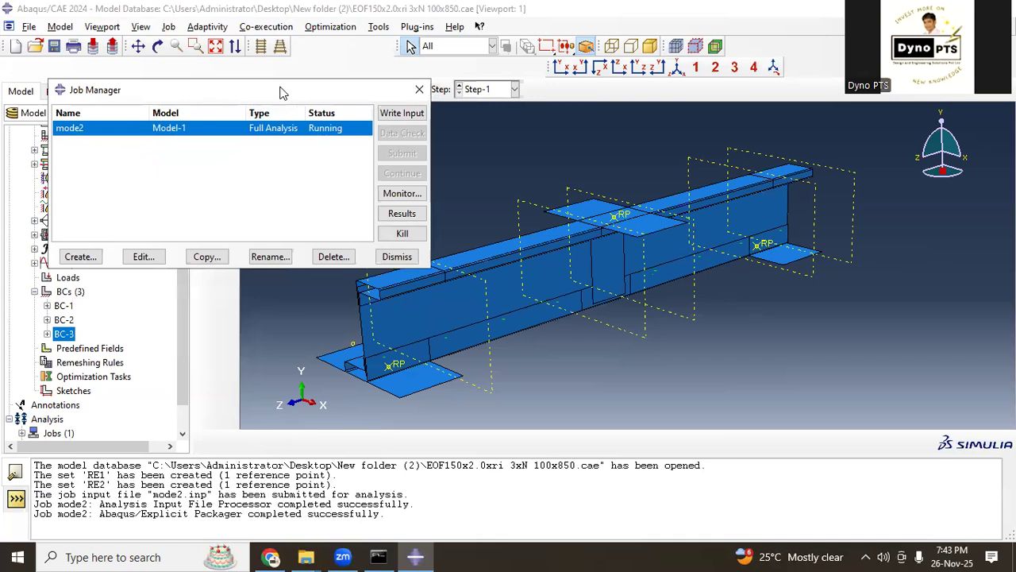
left_click(402, 192)
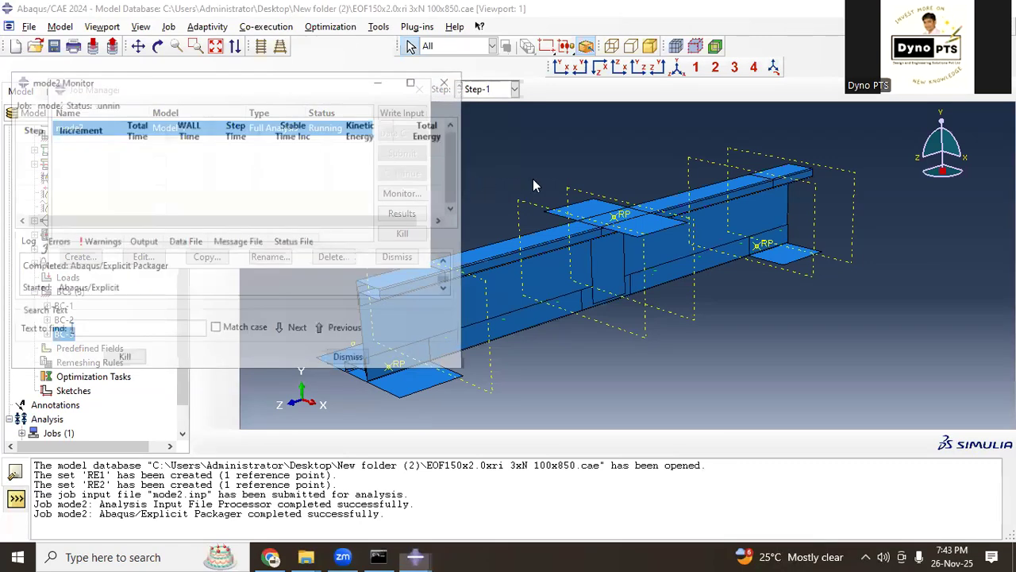
left_click_drag(261, 84, 723, 104)
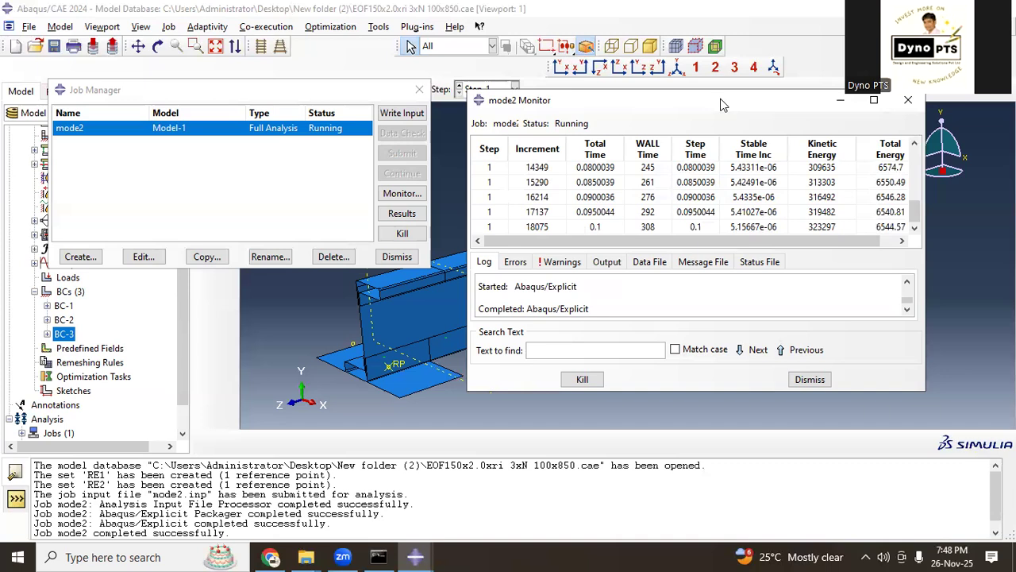
left_click(803, 378)
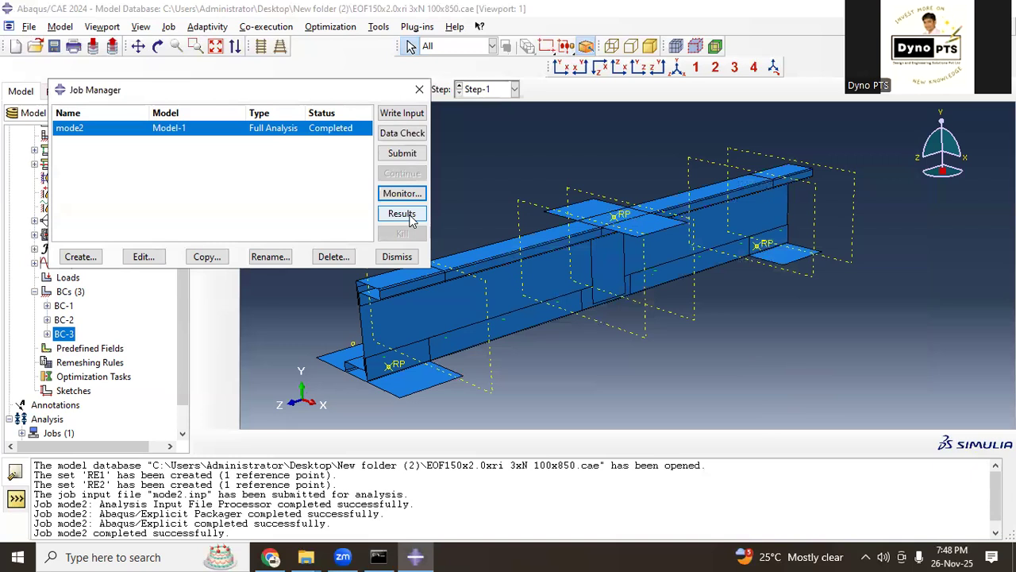
Step: Open the results of job mode2 and plot the S, Mises contours on the deformed beam
left_click(403, 213)
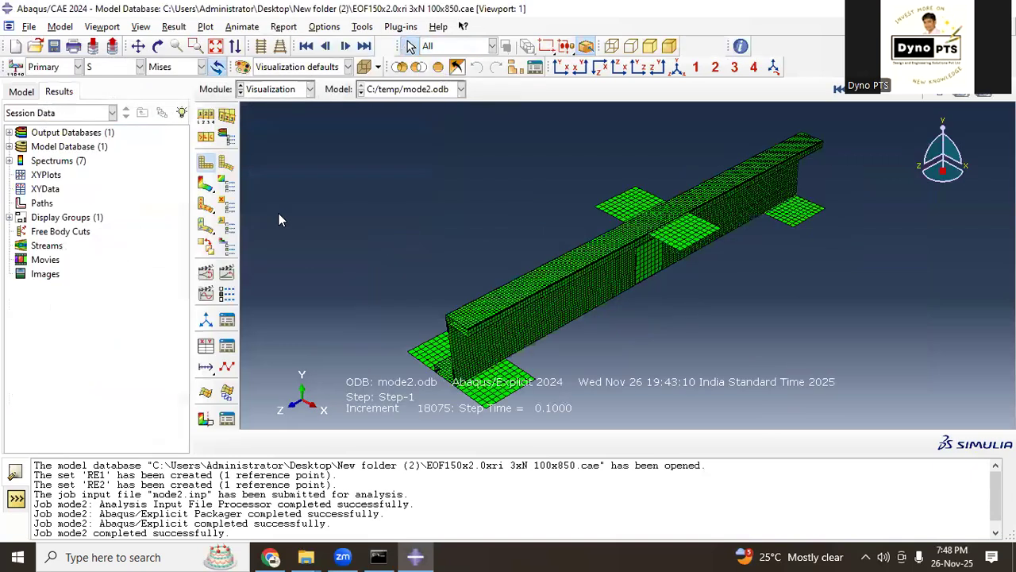
left_click(206, 184)
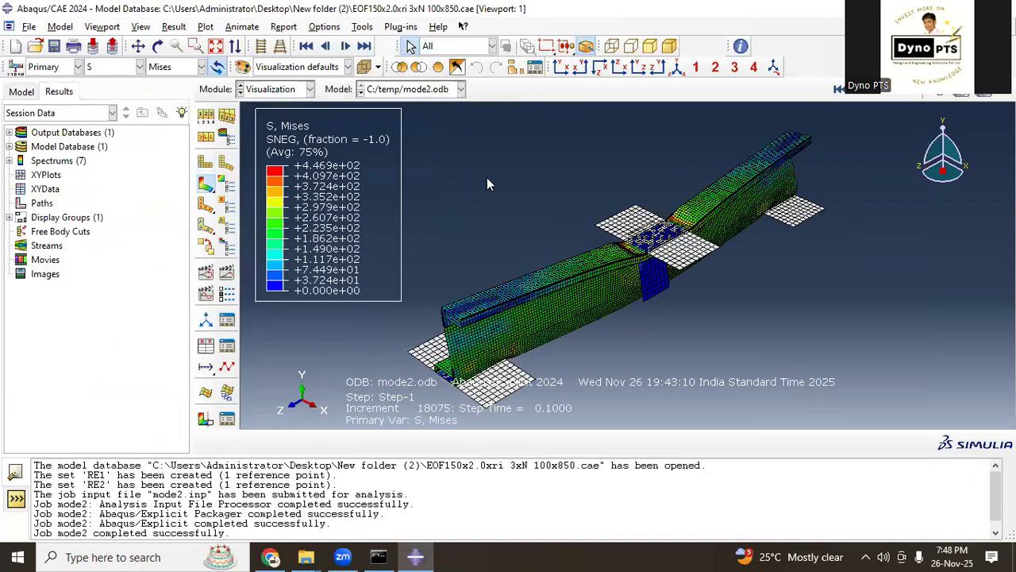
key("F3")
left_click_drag(689, 284, 716, 243)
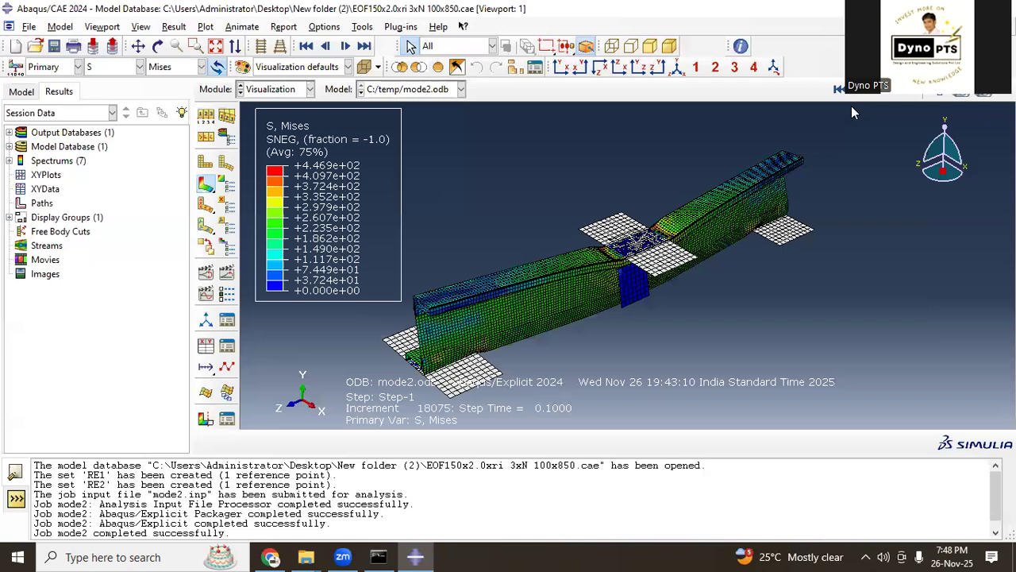
Step: Hide the mesh edges on the Mises contour plot and step through the result frames of the beam's deformation
left_click(839, 90)
left_click(205, 116)
left_click(170, 343)
left_click(39, 494)
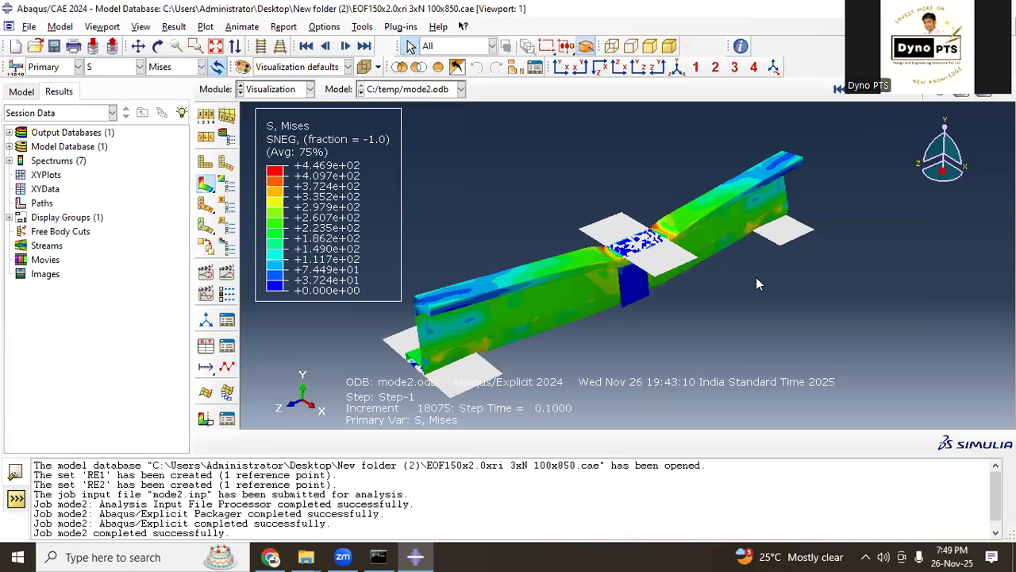
left_click(841, 90)
left_click(879, 93)
left_click_drag(667, 292, 618, 285, "ctrl+alt")
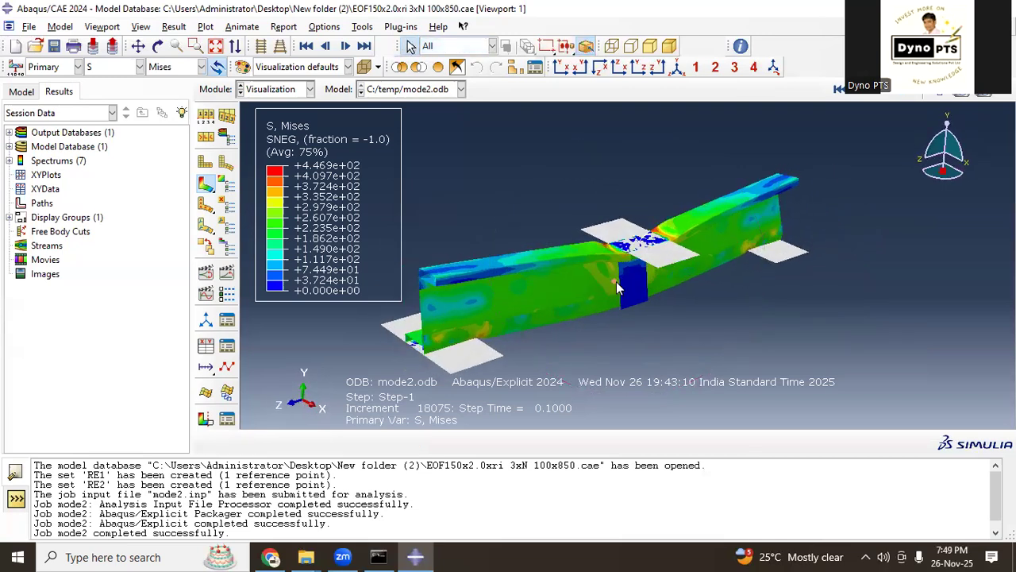
Step: List the ODB history output variables, examine the RF2 reaction force entries for sets RE1 and RE2, and close the list
left_click(204, 346)
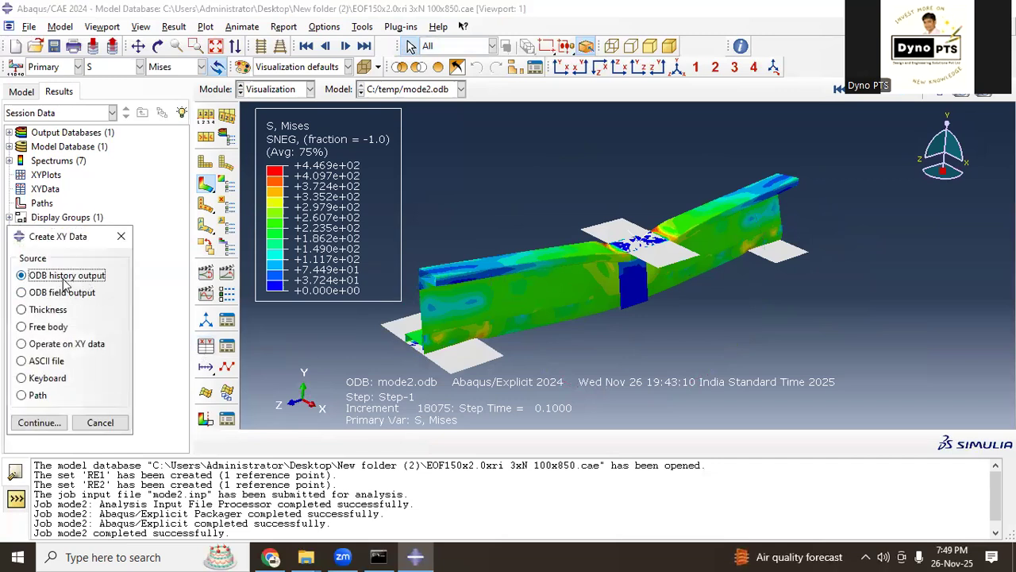
left_click(59, 427)
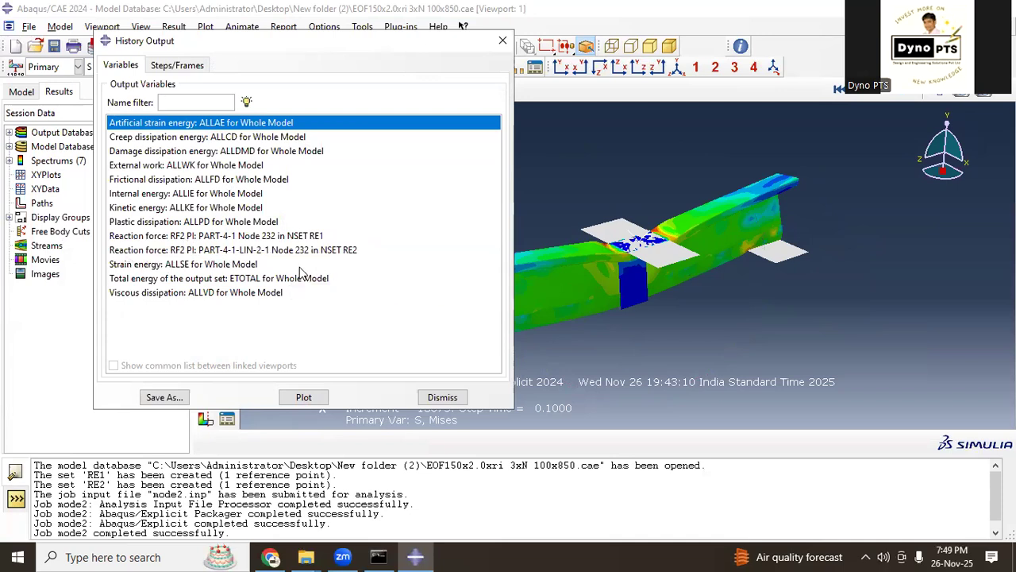
left_click(188, 236)
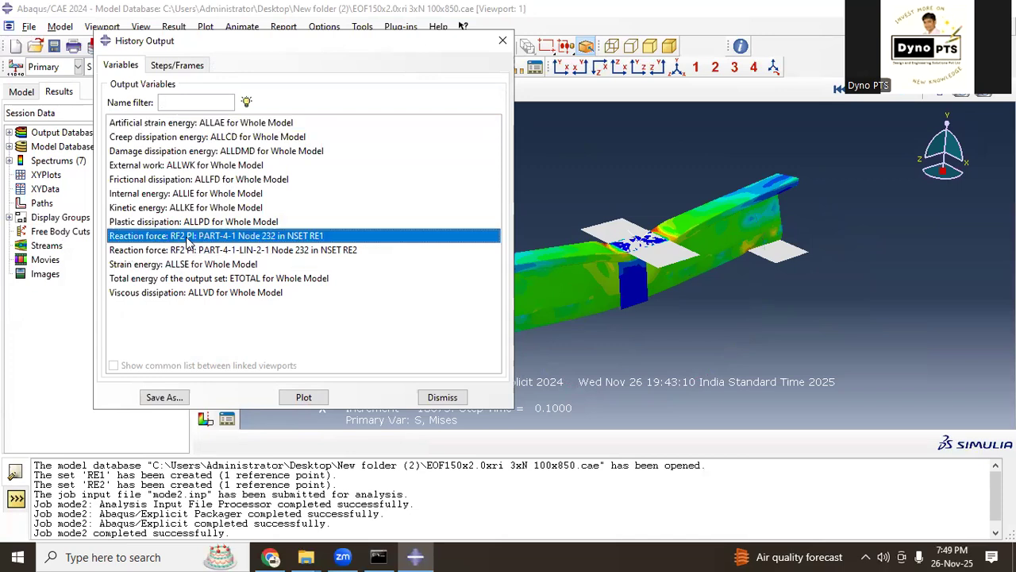
left_click(324, 252)
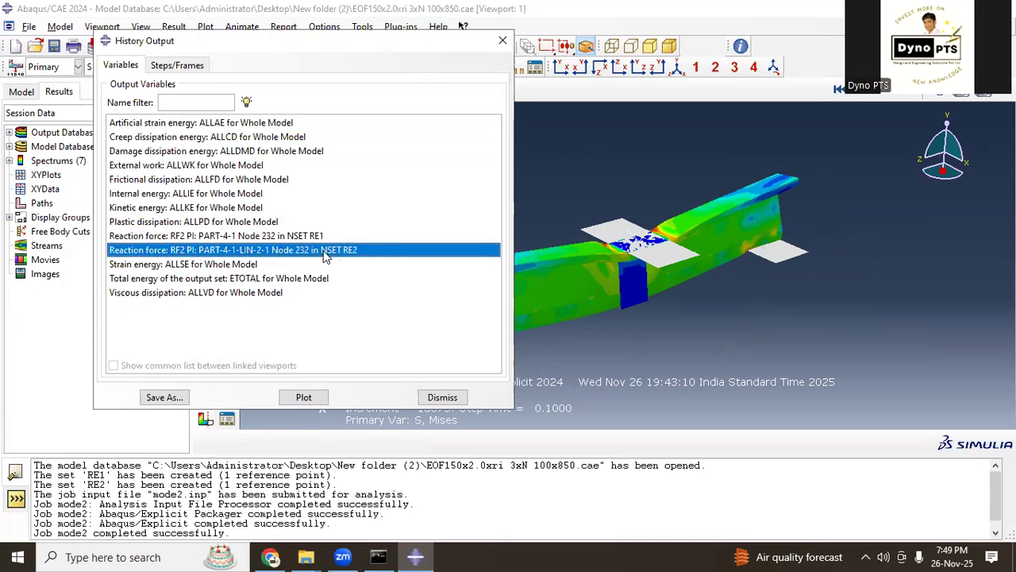
left_click(319, 236)
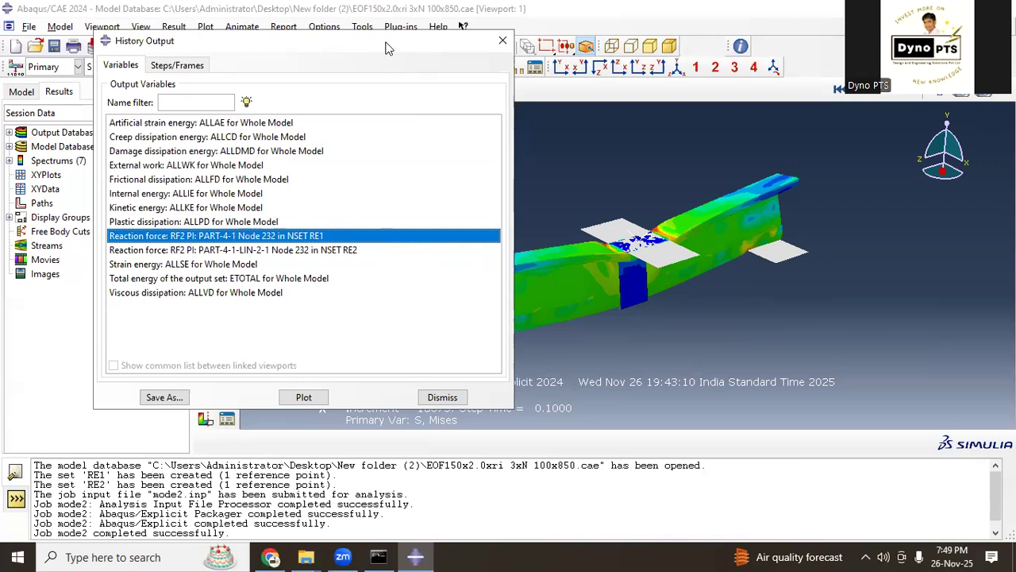
left_click_drag(389, 49, 739, 49)
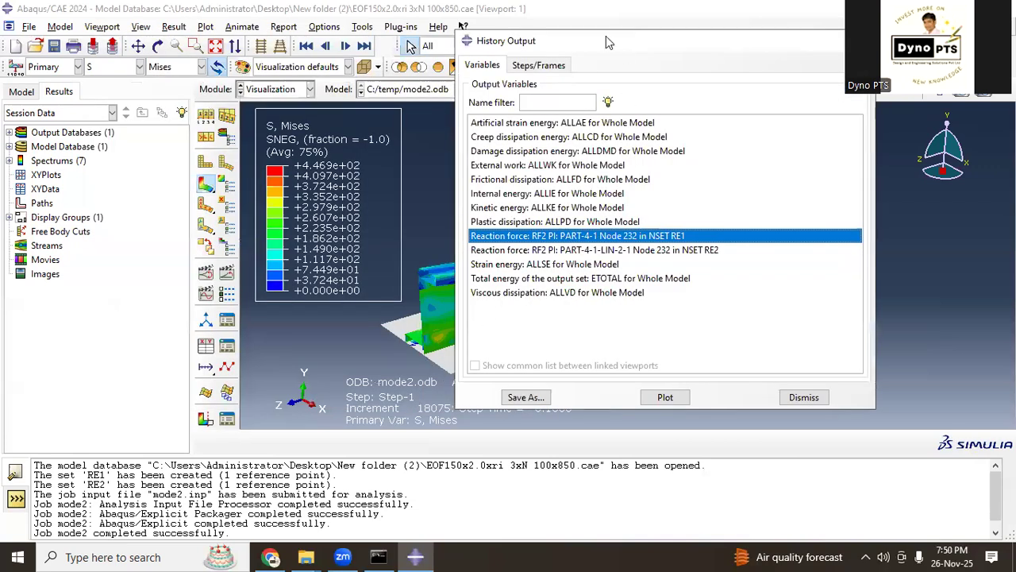
left_click_drag(605, 37, 214, 38)
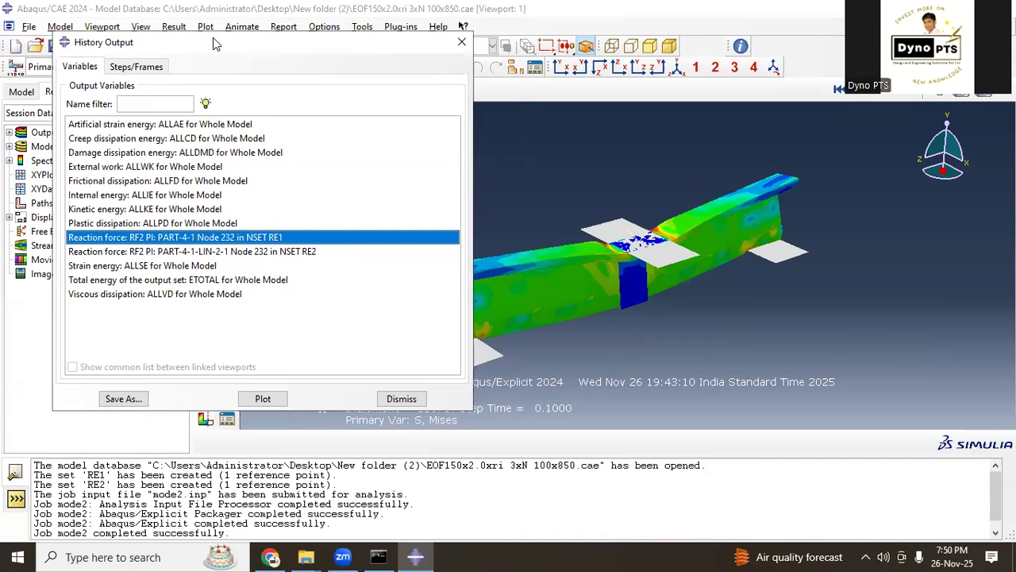
left_click(462, 43)
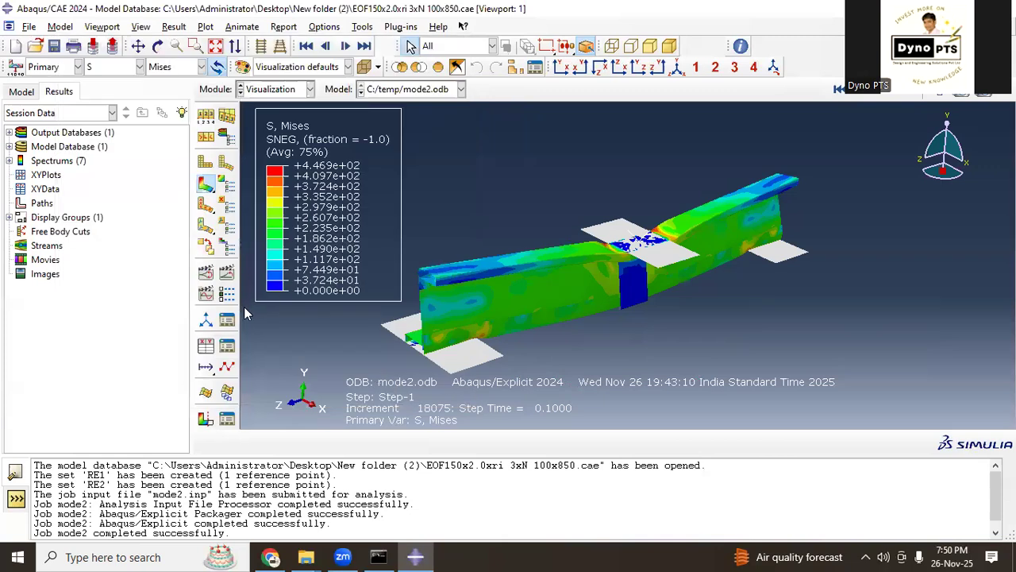
Step: Save the RF2 reaction force history of set RE1 as XY data named RE1, with curve plotting on OK turned off
left_click(205, 346)
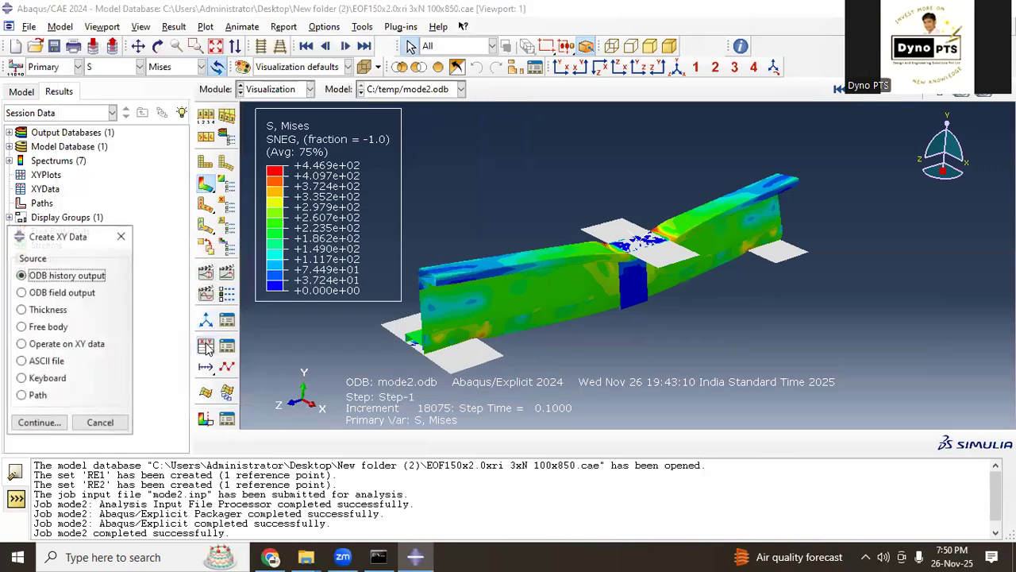
left_click(52, 421)
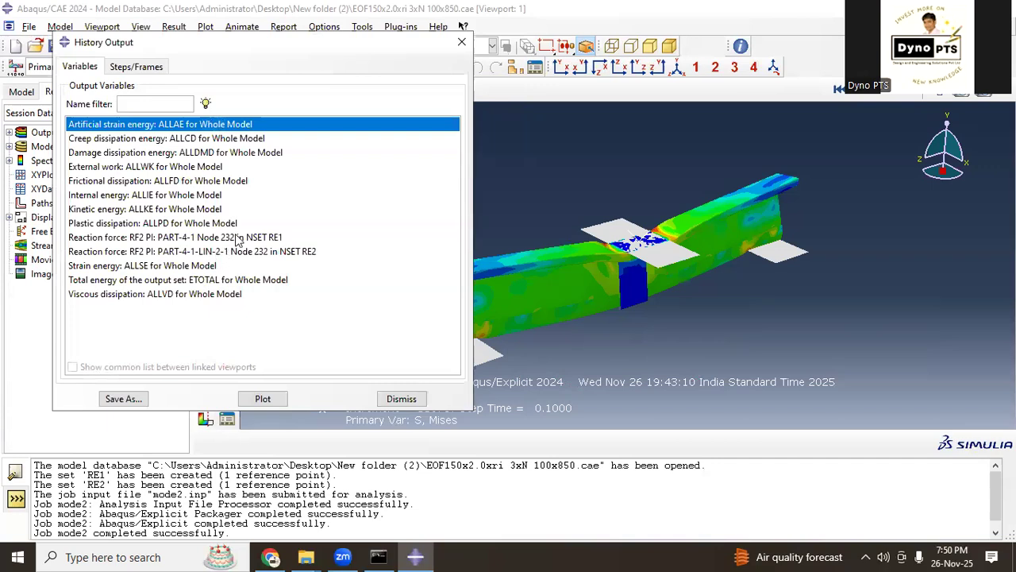
left_click(238, 237)
left_click(127, 399)
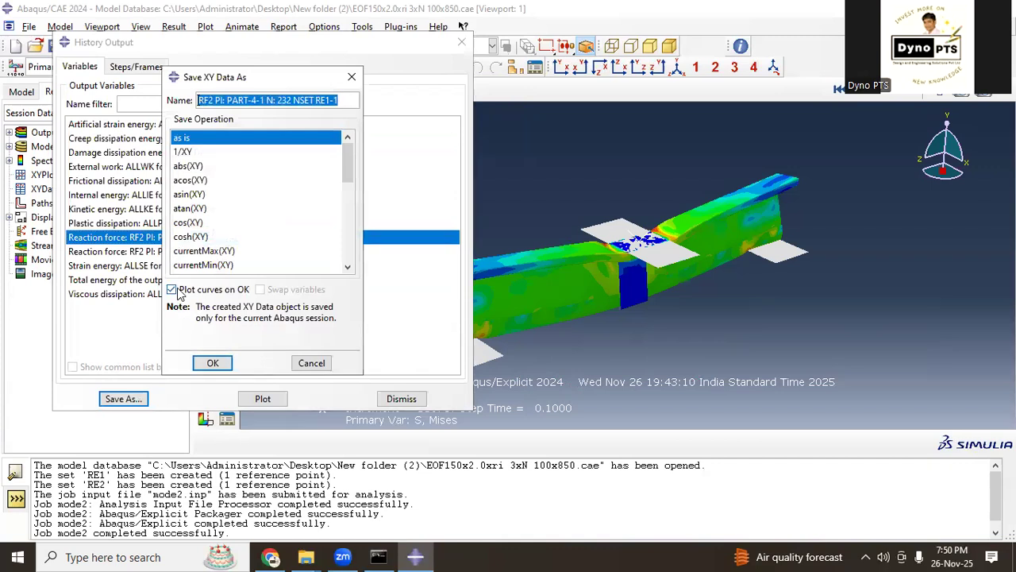
left_click(177, 291)
triple_click(345, 101)
type("RE1")
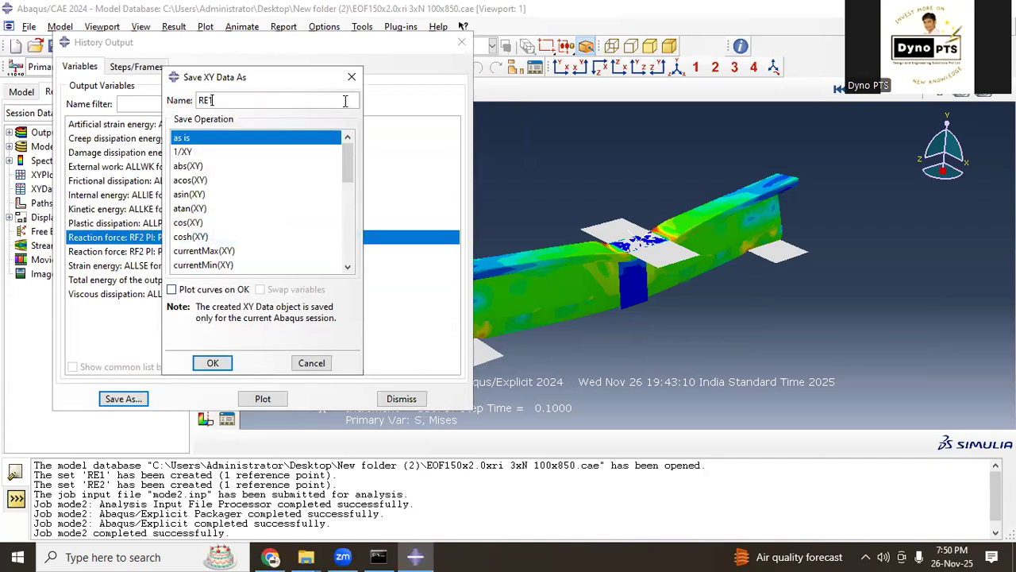
left_click(213, 363)
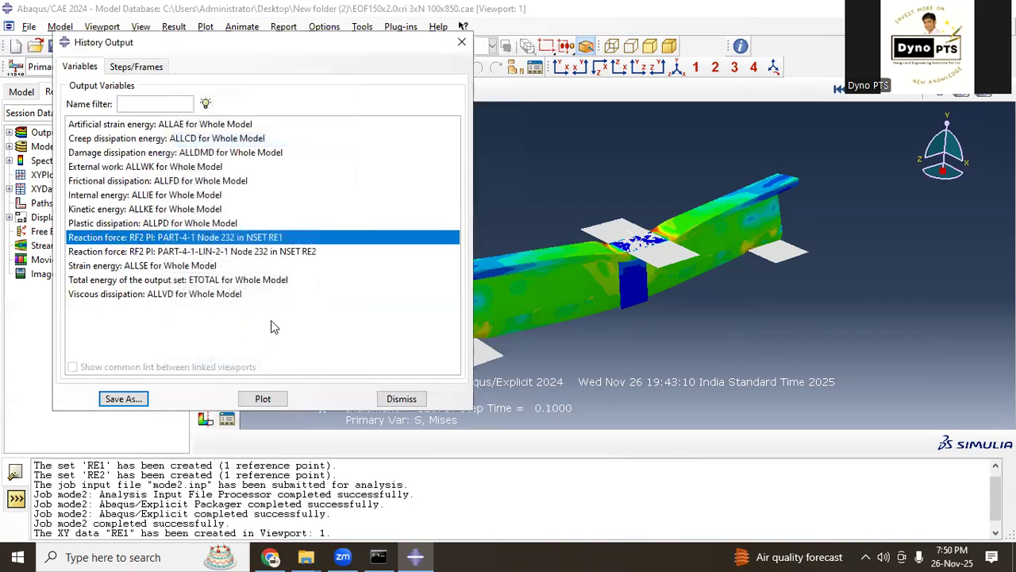
Step: Save the RF2 reaction force history of set RE2 as XY data named RE2 and close the history output list
left_click(294, 253)
left_click(127, 397)
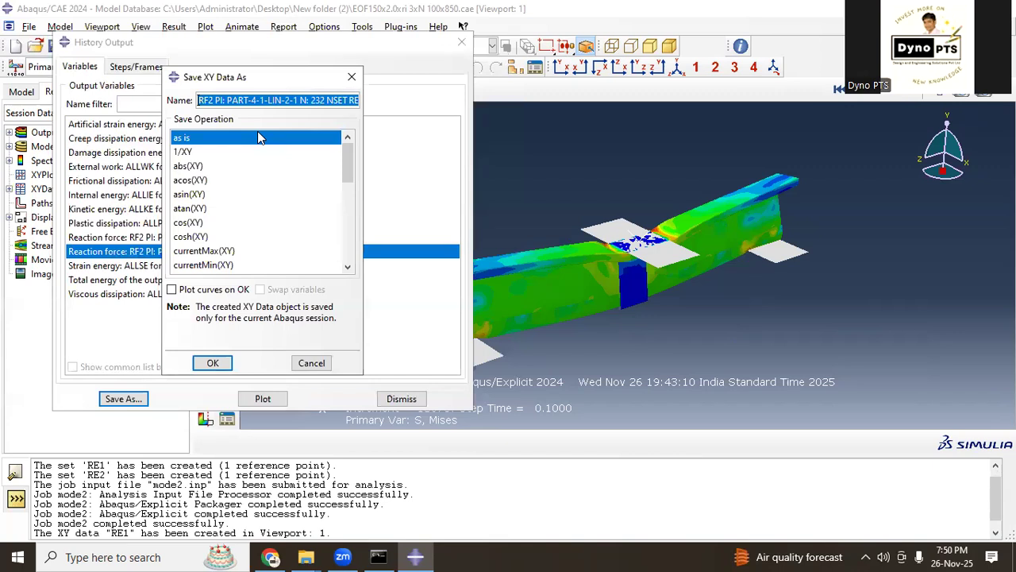
type("RE2")
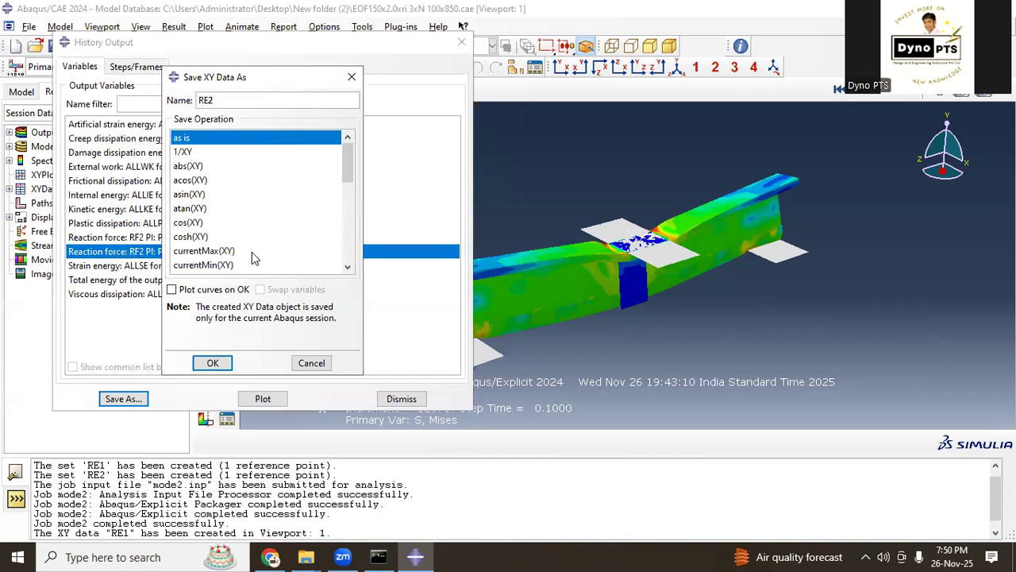
left_click(212, 363)
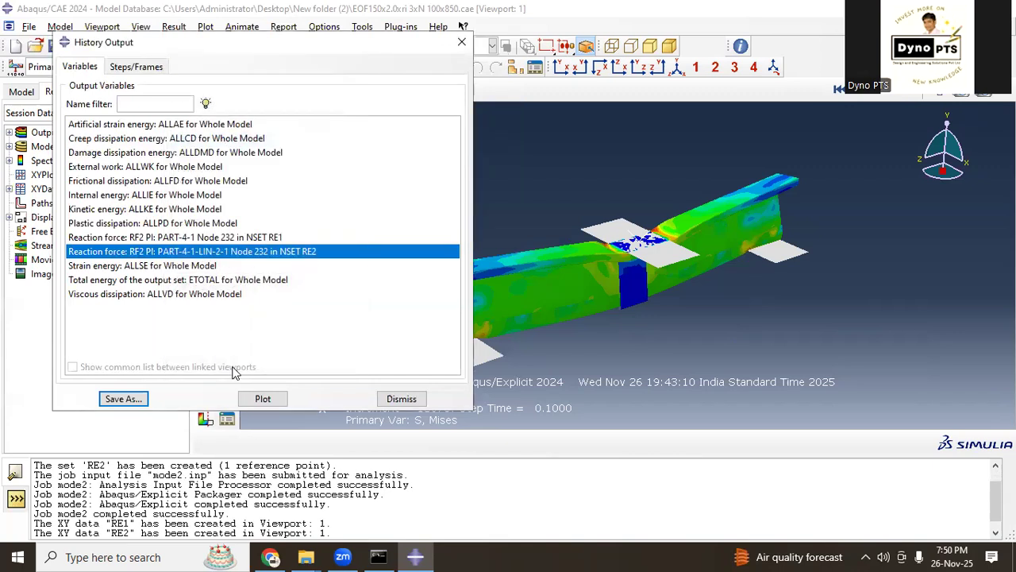
left_click(401, 398)
Step: Start an operation on XY data and build the expression sum(("RE1", "RE2")) from the two saved reaction force curves
left_click(206, 345)
left_click(75, 346)
left_click(50, 416)
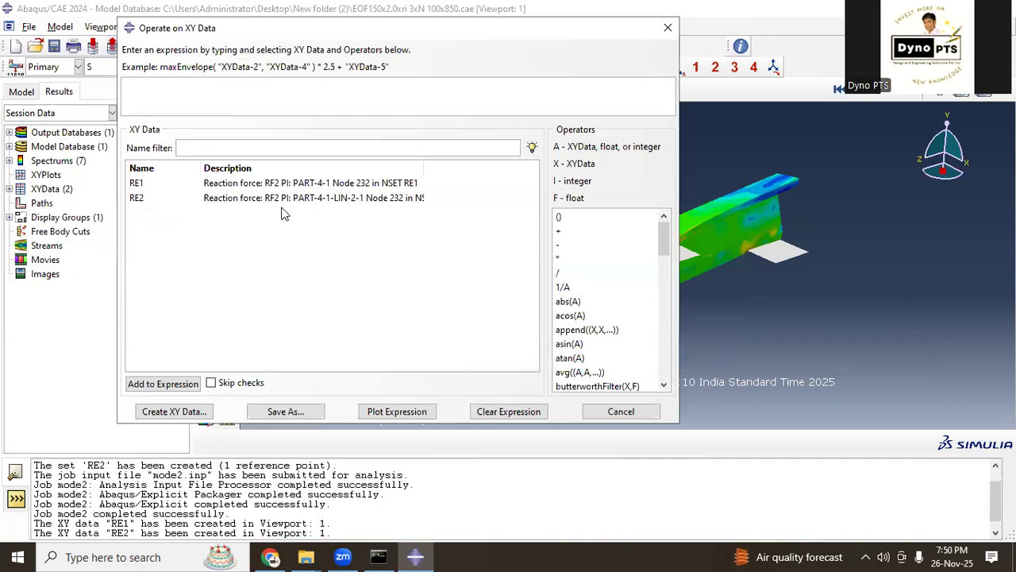
scroll(612, 323, "down", 4)
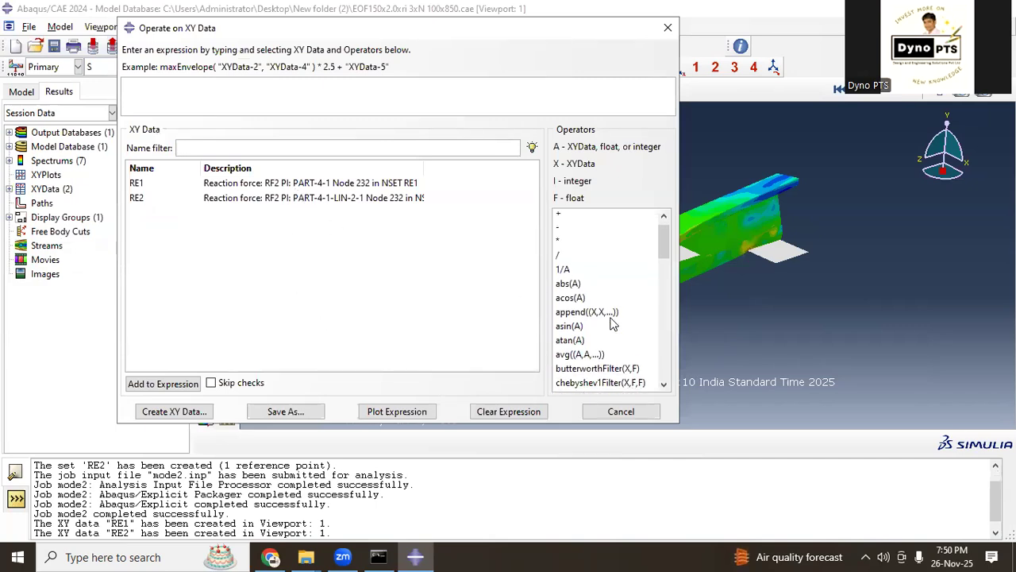
scroll(611, 323, "down", 7)
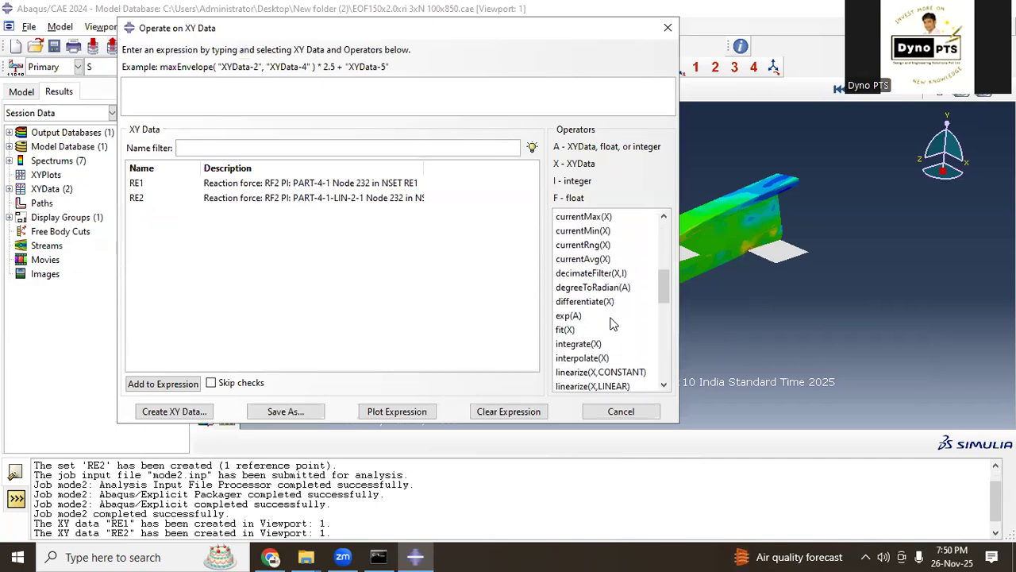
scroll(611, 323, "down", 2)
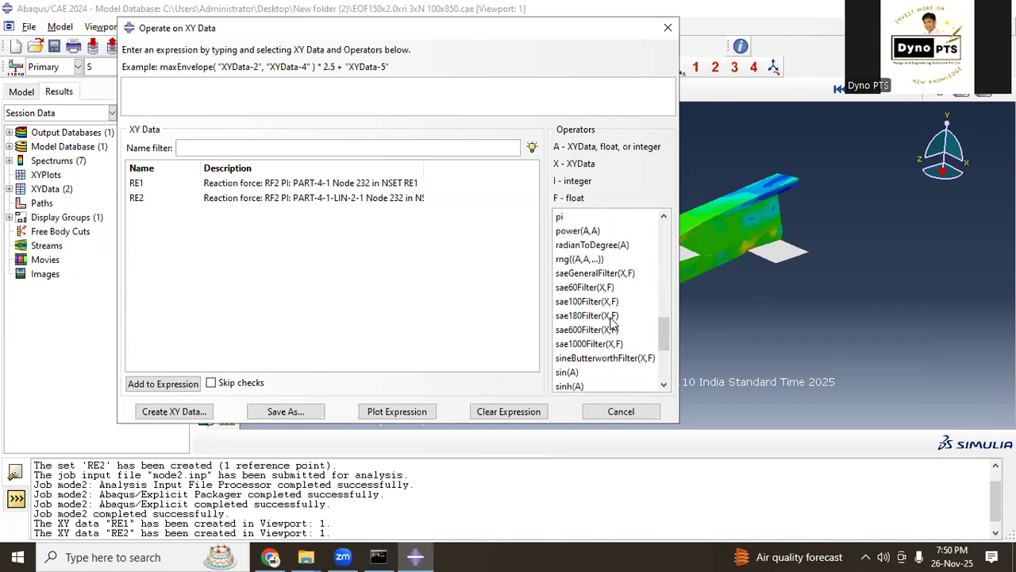
scroll(611, 323, "down", 1)
scroll(611, 323, "down", 2)
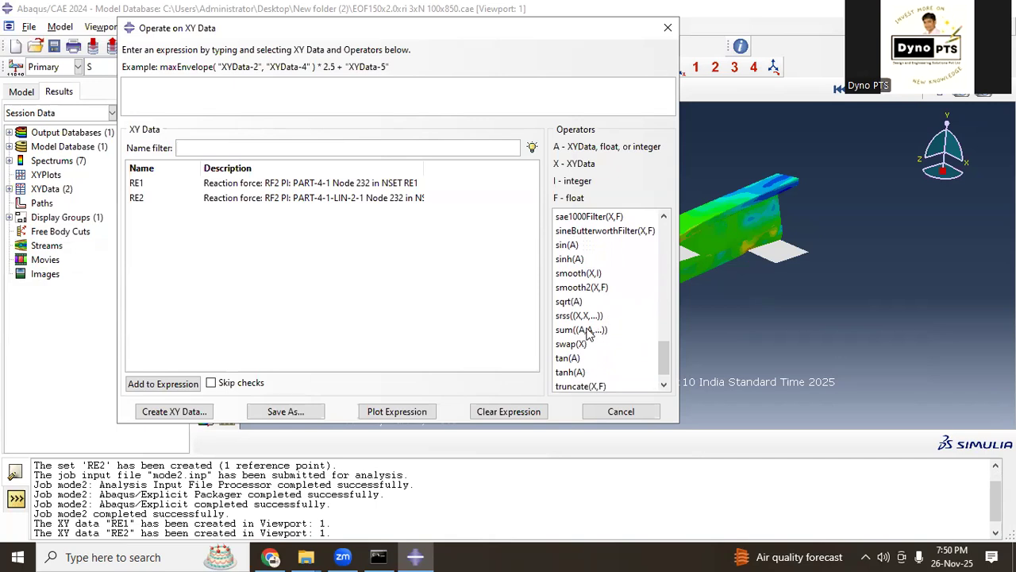
left_click(586, 330)
left_click(252, 184)
left_click(245, 199)
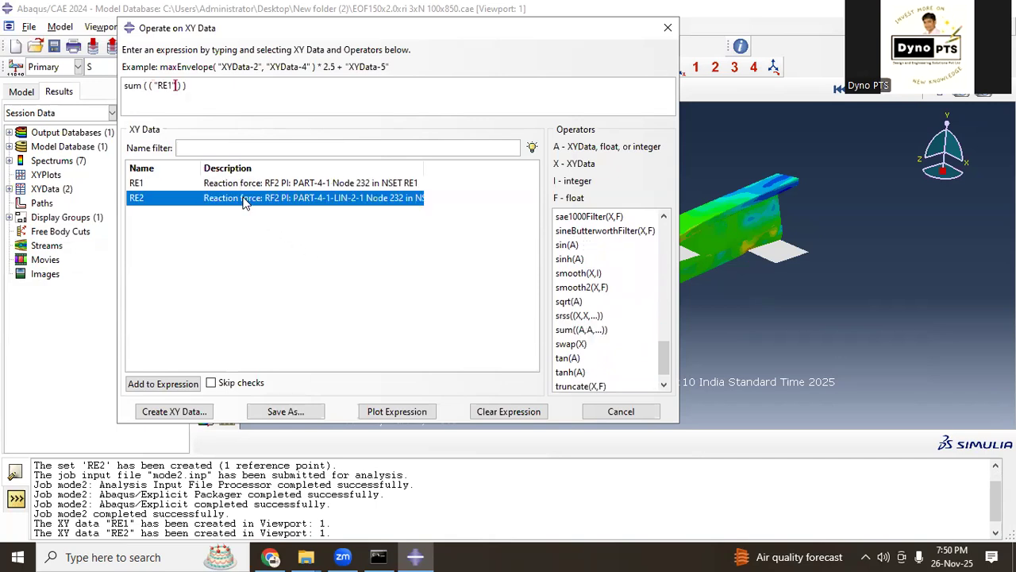
Step: Save the summed reaction force expression as XY data named RF and close the XY data operation
left_click(284, 412)
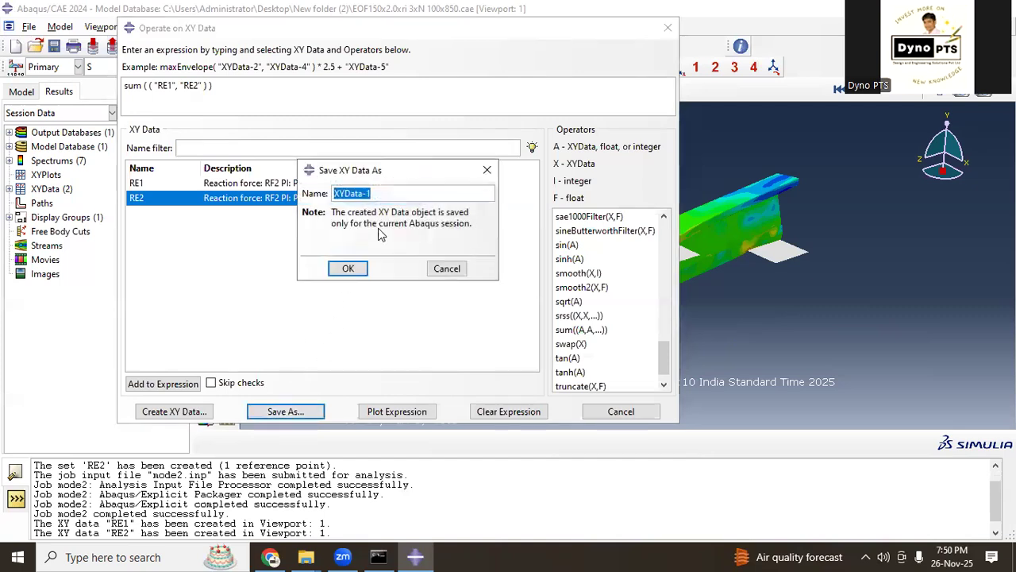
type("RE")
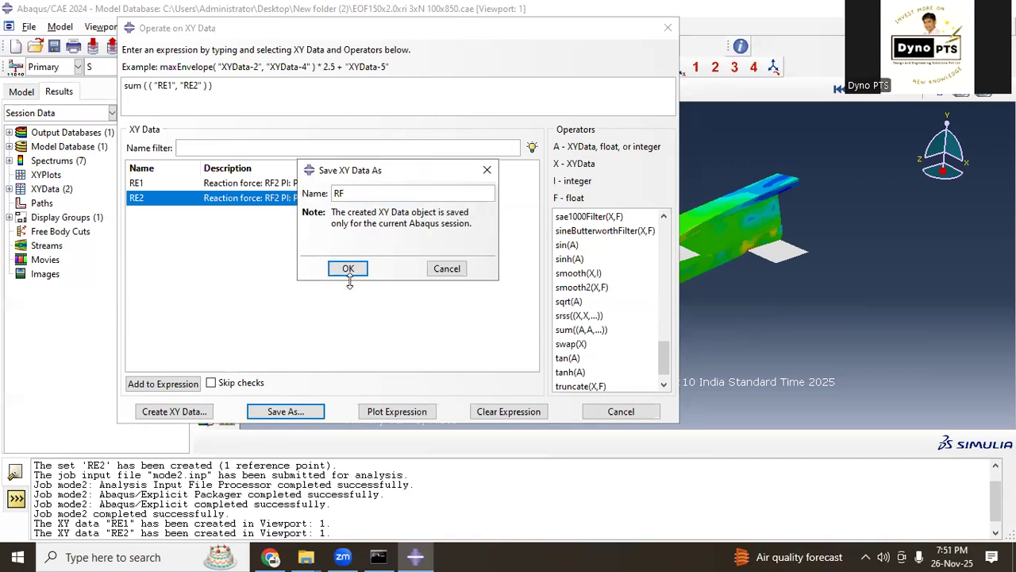
left_click(347, 268)
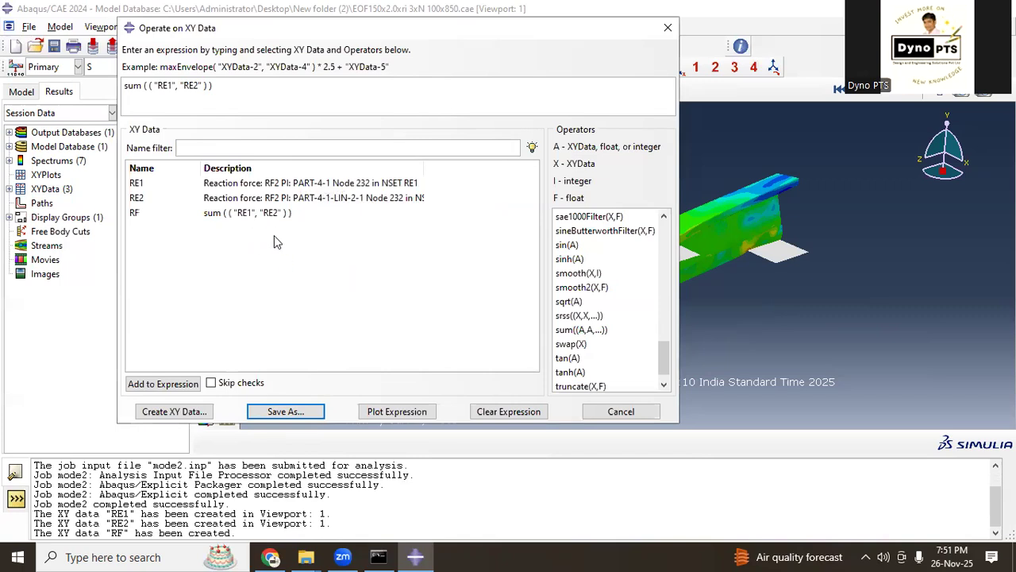
left_click(615, 408)
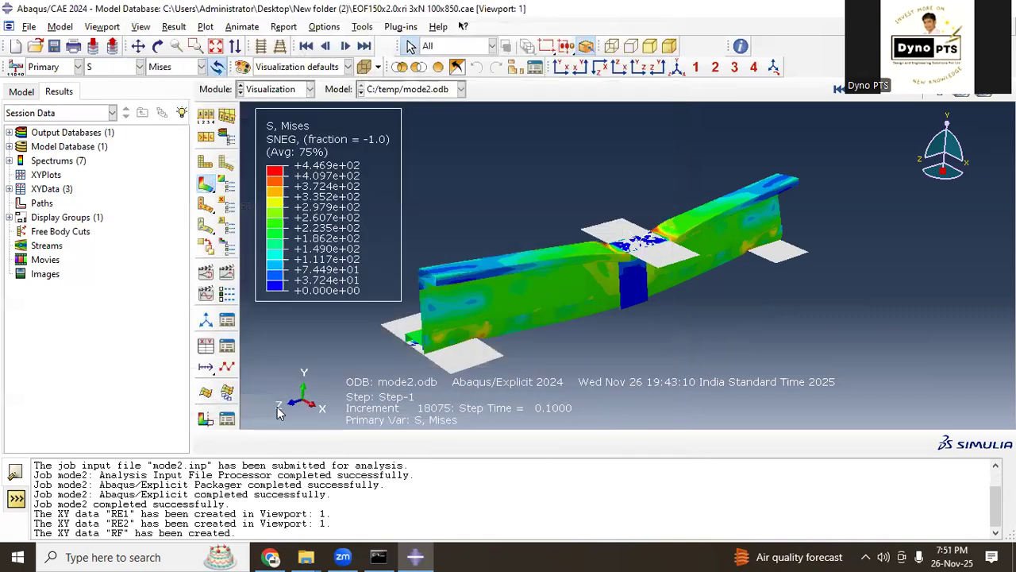
Step: Plot the RF sum curve against time from the XY data manager, examine the whole curve, and close the manager
left_click(210, 351)
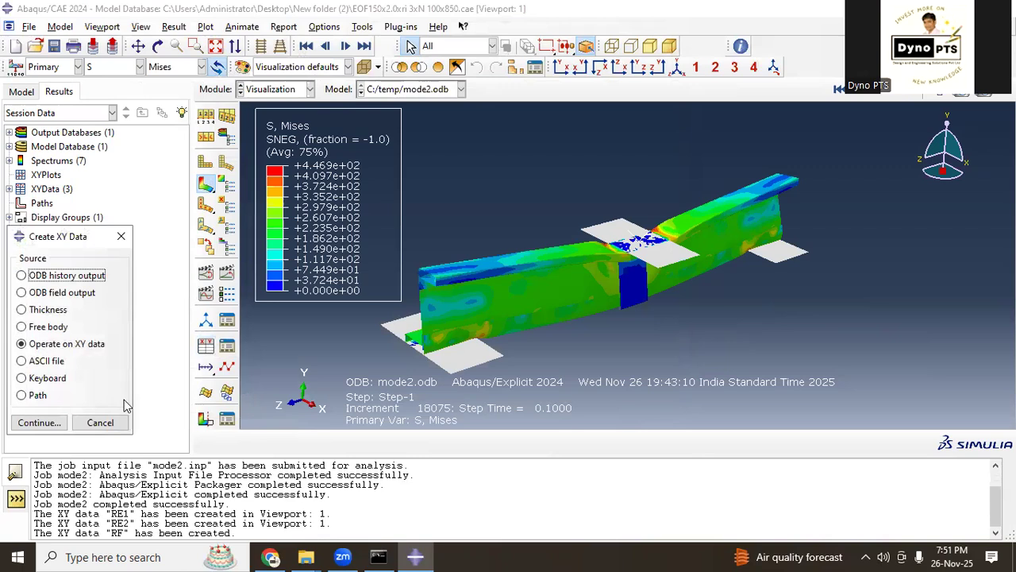
left_click(102, 421)
left_click(227, 348)
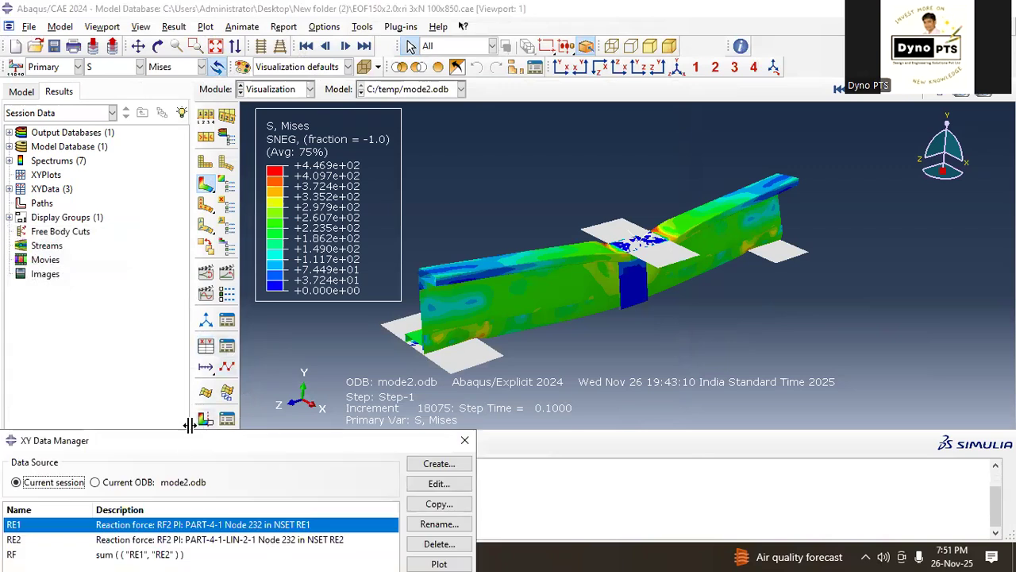
left_click_drag(180, 430, 209, 103)
left_click(165, 230)
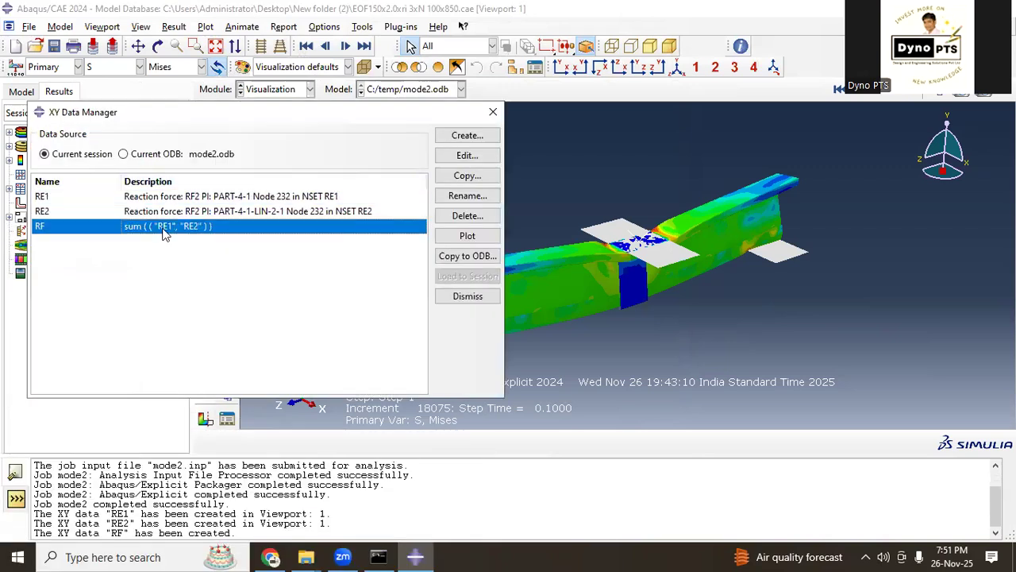
left_click(458, 237)
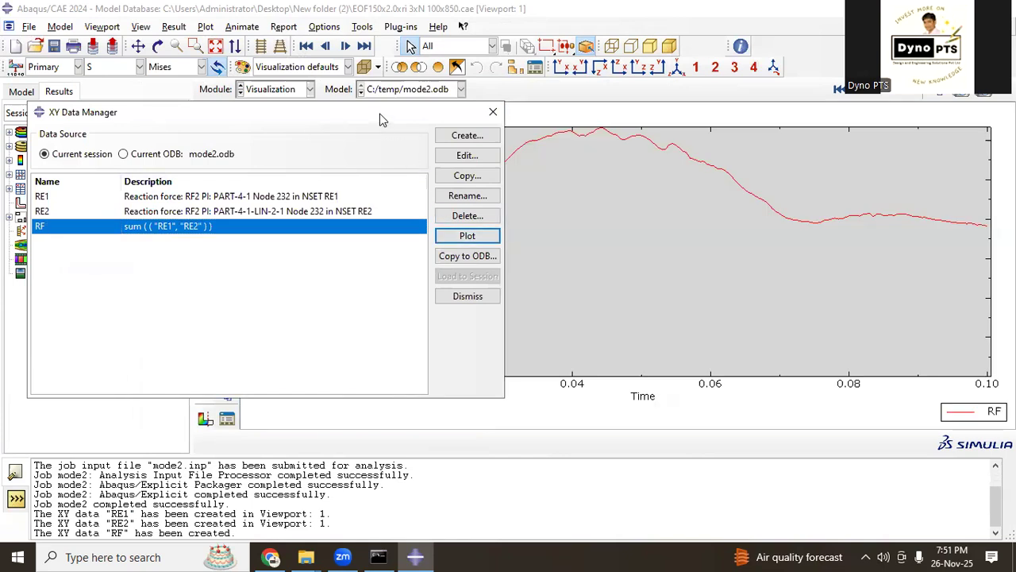
left_click_drag(382, 121, 458, 429)
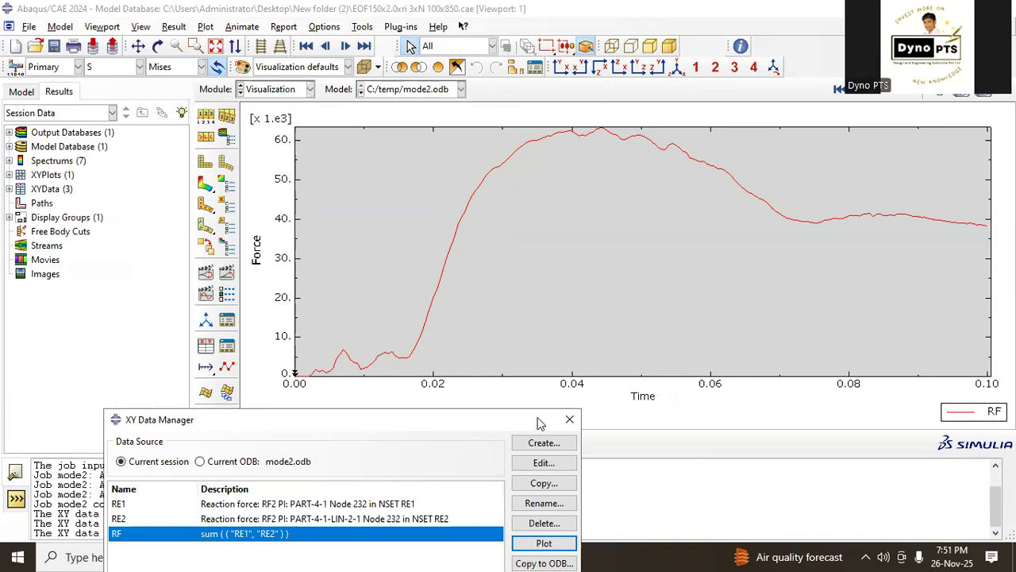
left_click_drag(542, 427, 558, 191)
left_click(585, 184)
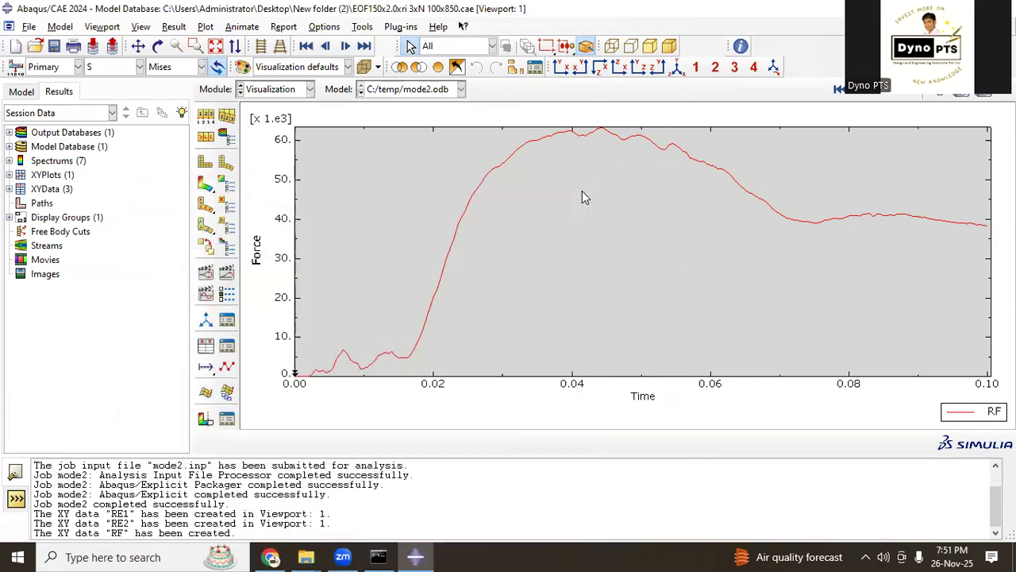
Step: Return to the Mises contour plot and start XY data from ODB field output with the variable position set to Unique Nodal
left_click(205, 185)
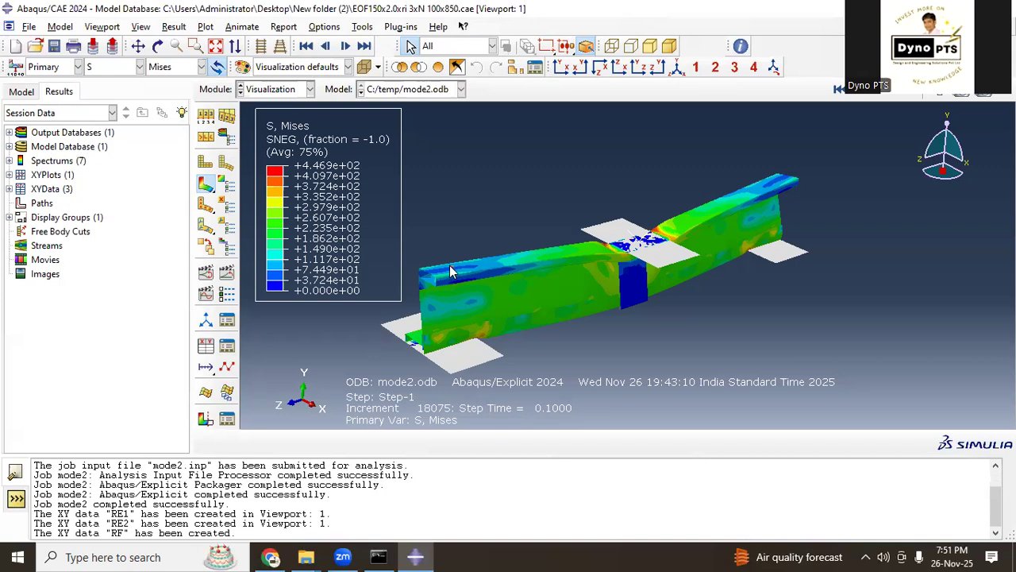
left_click(206, 345)
left_click(56, 293)
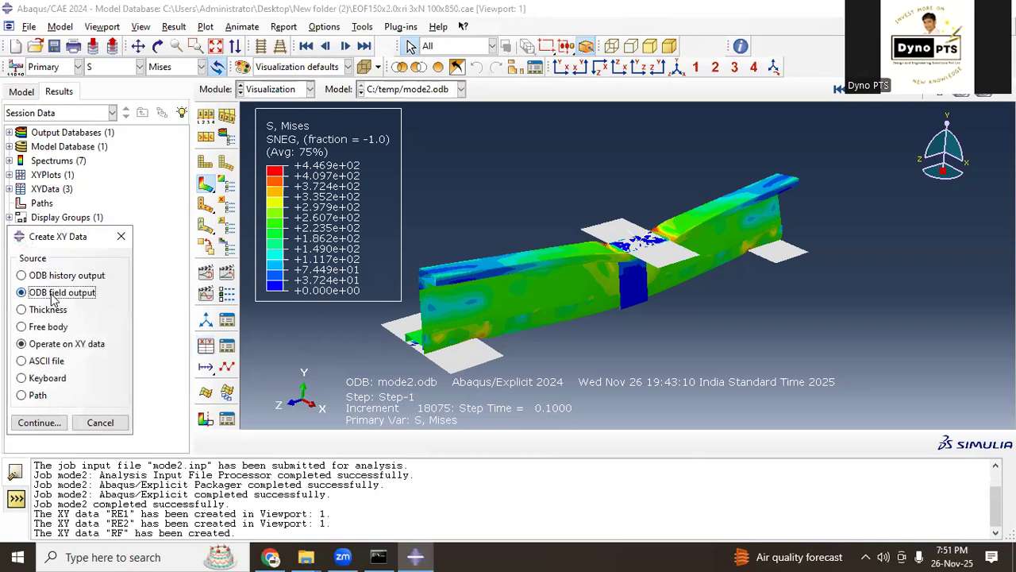
left_click(38, 422)
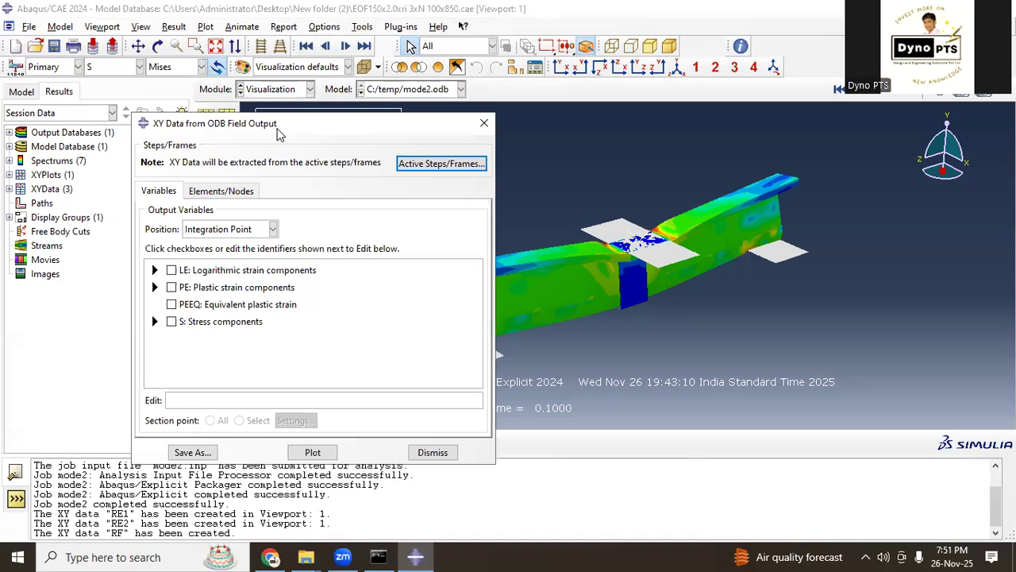
left_click_drag(277, 134, 161, 113)
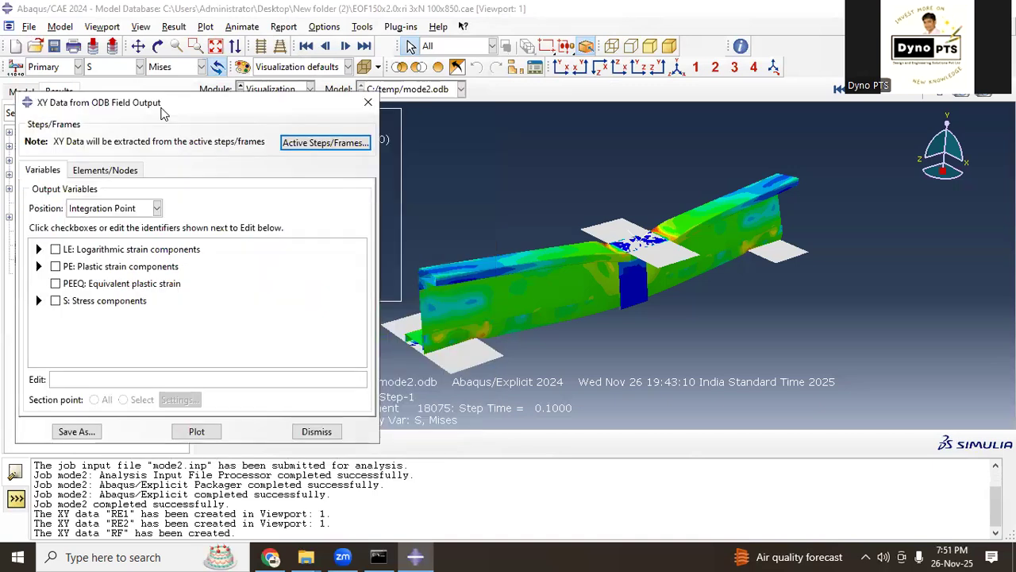
left_click(104, 171)
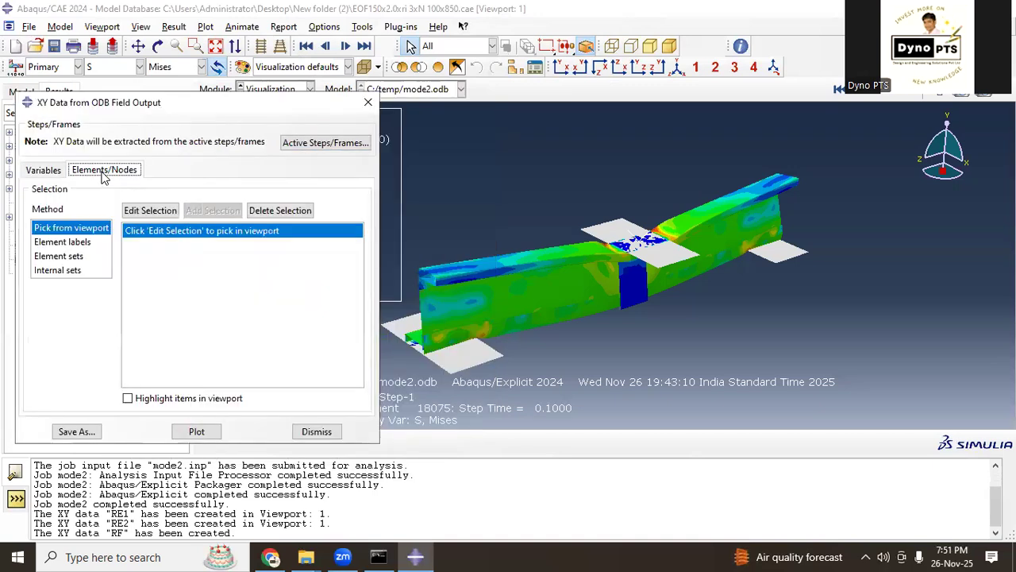
left_click(61, 174)
left_click(103, 209)
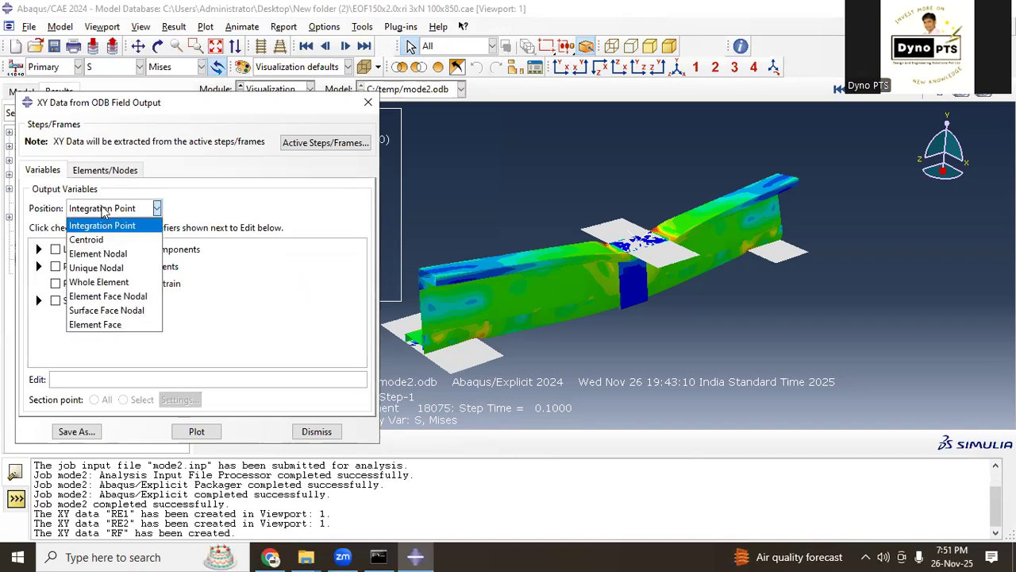
left_click(126, 270)
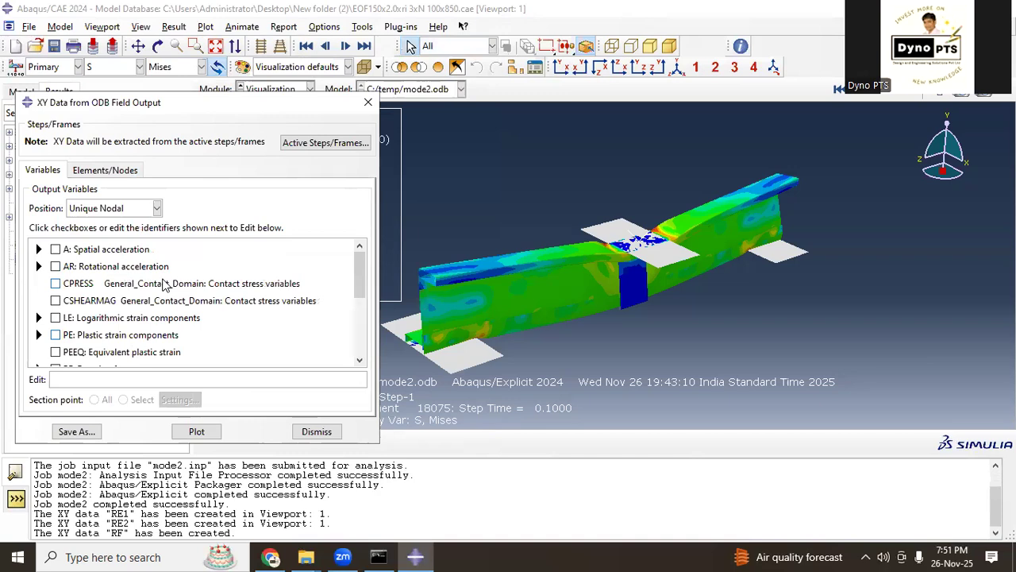
Step: Choose the U2 component of spatial displacement as the field output variable to extract
scroll(164, 285, "down", 2)
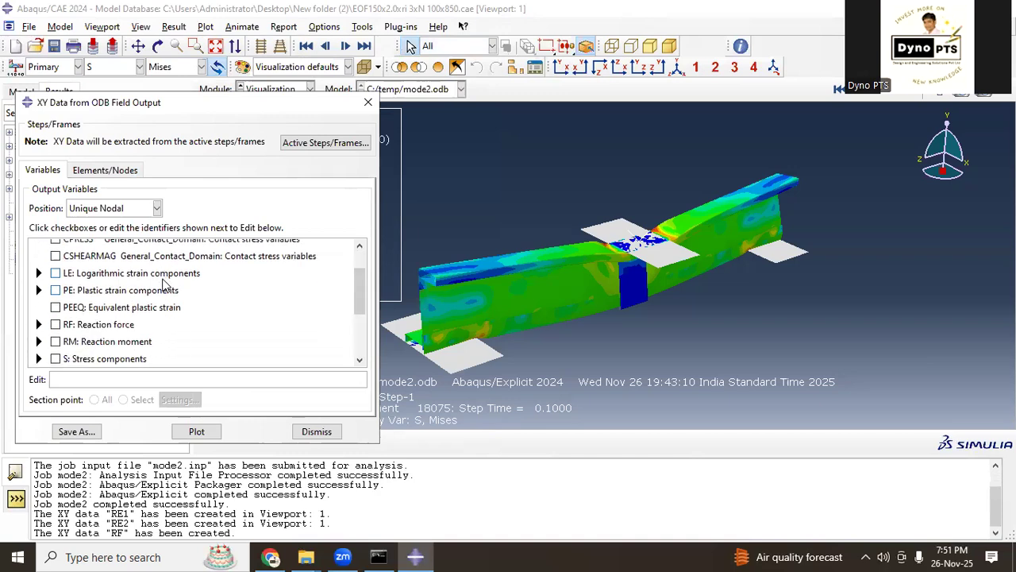
scroll(165, 284, "down", 2)
scroll(164, 286, "down", 2)
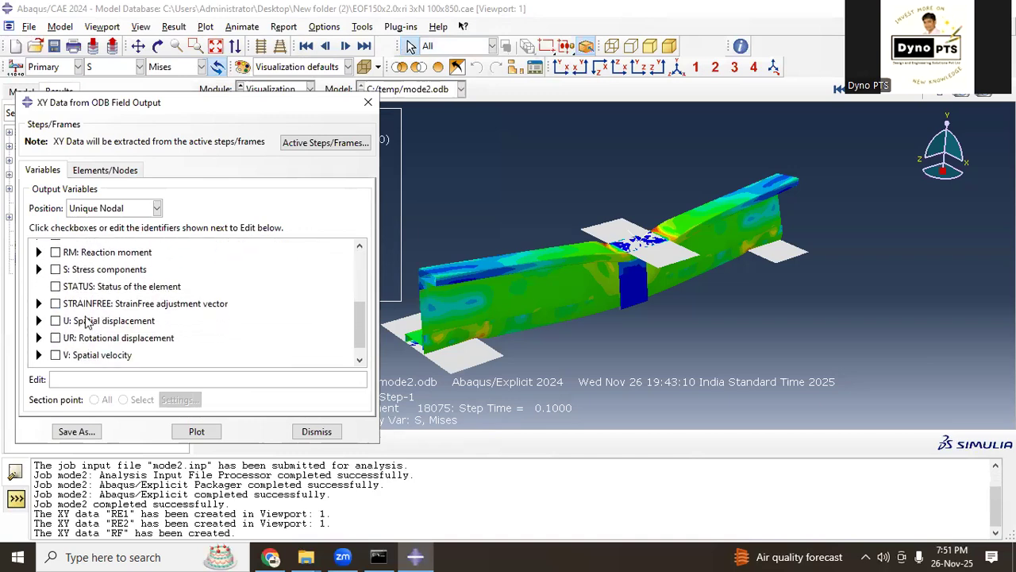
left_click(39, 321)
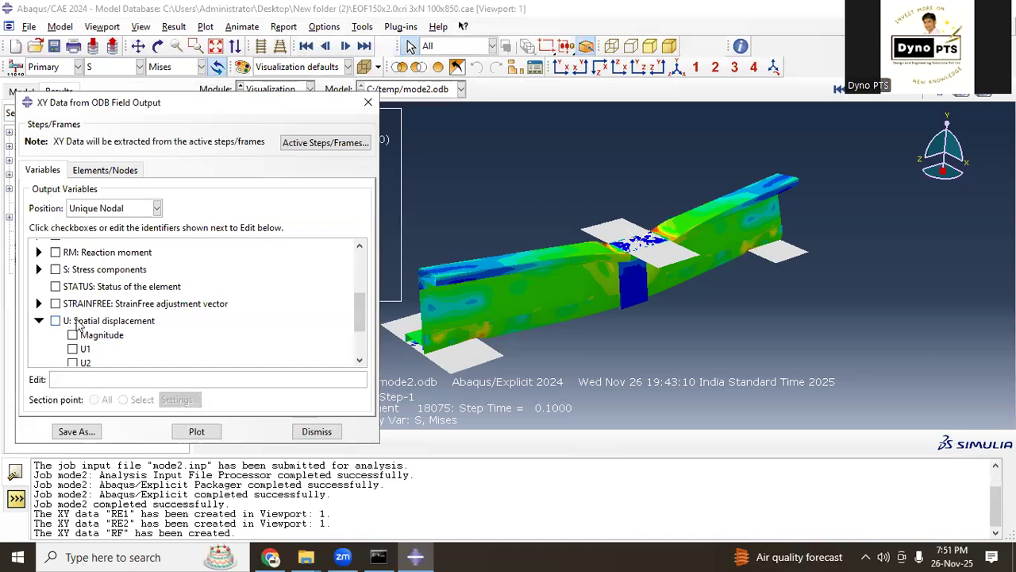
scroll(79, 324, "down", 2)
left_click(73, 318)
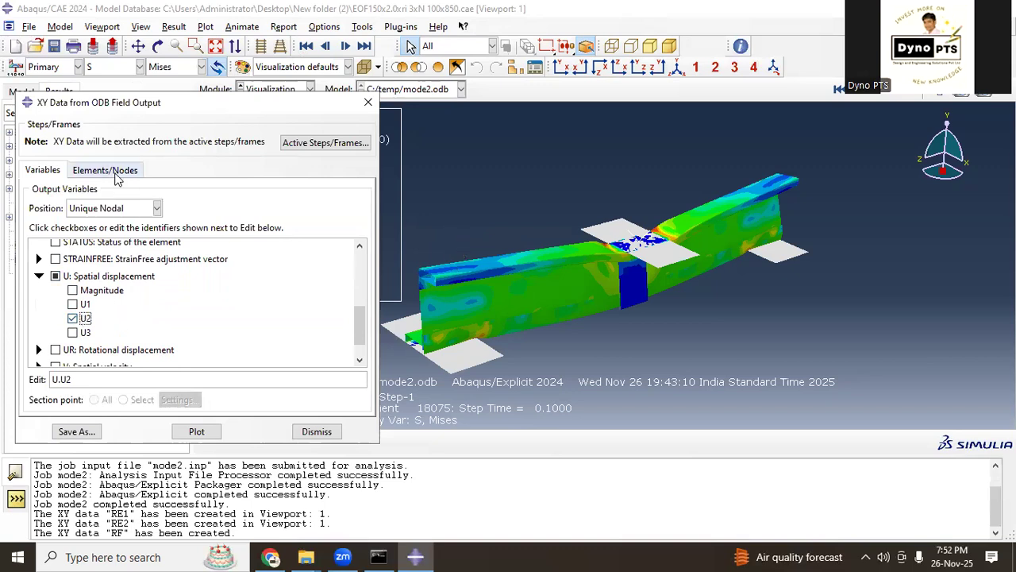
Step: Check the node selection options, view the meshed beam assembly in the Mesh module, and return to the Visualization results
left_click(116, 171)
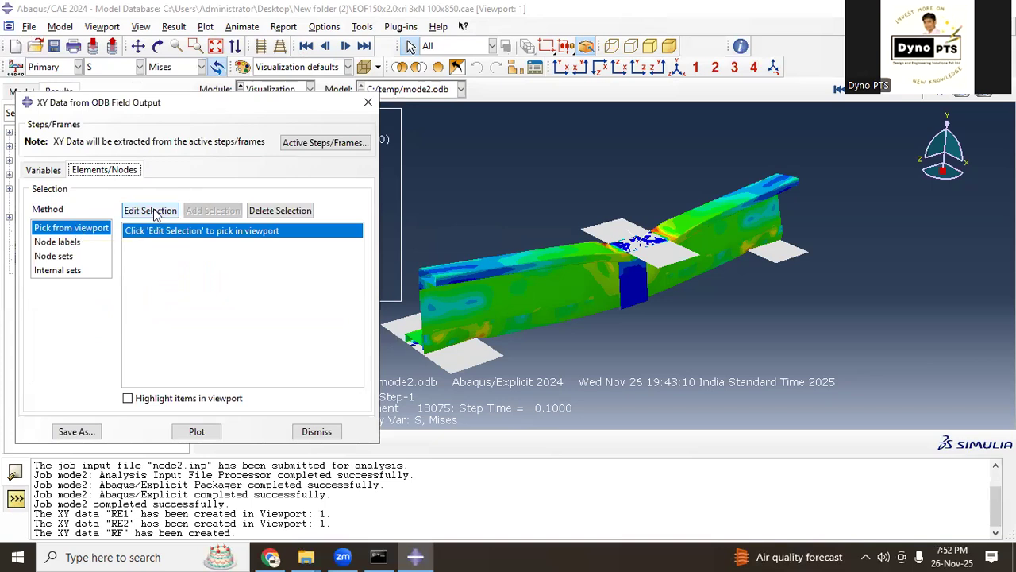
left_click_drag(255, 109, 253, 132)
left_click(273, 89)
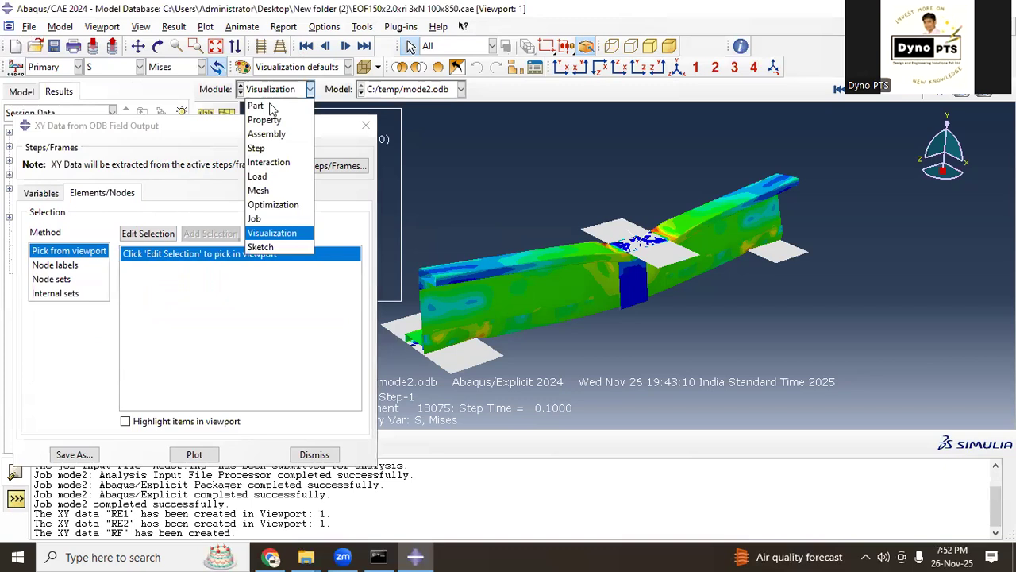
left_click(268, 192)
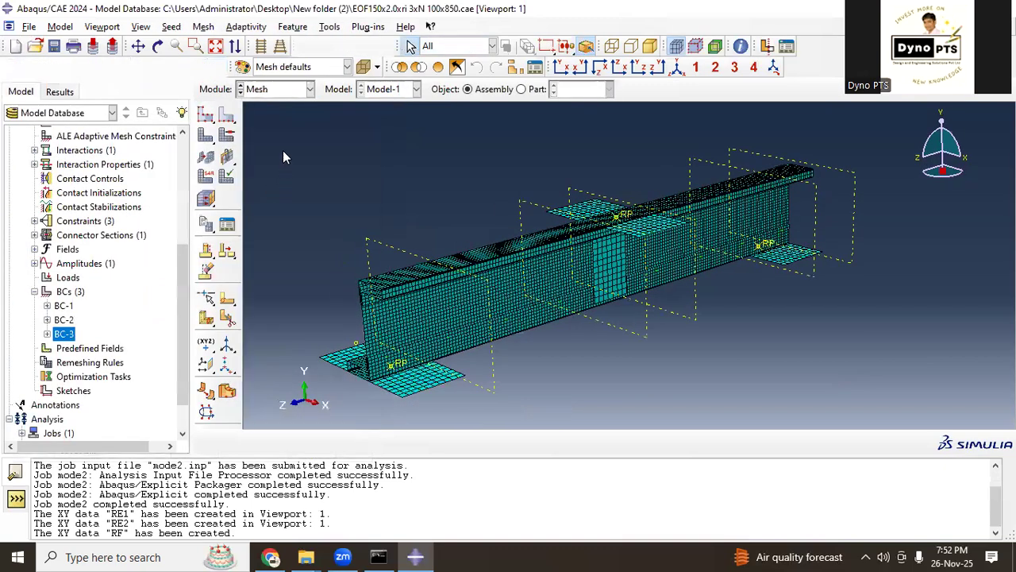
left_click(276, 88)
left_click(288, 228)
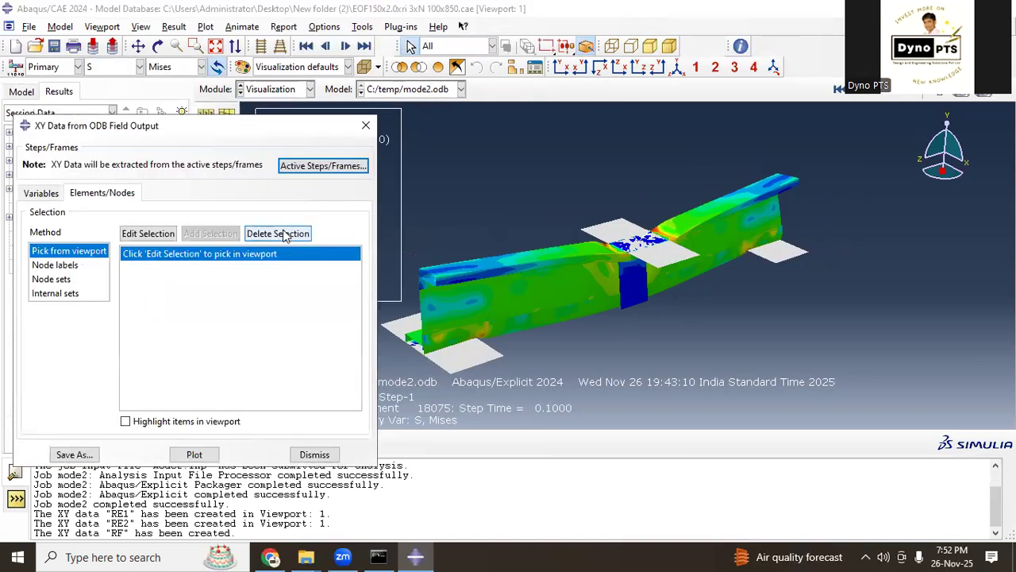
Step: Pick a single node on the beam's top flange near its front end as the source for the U2 data
left_click(54, 195)
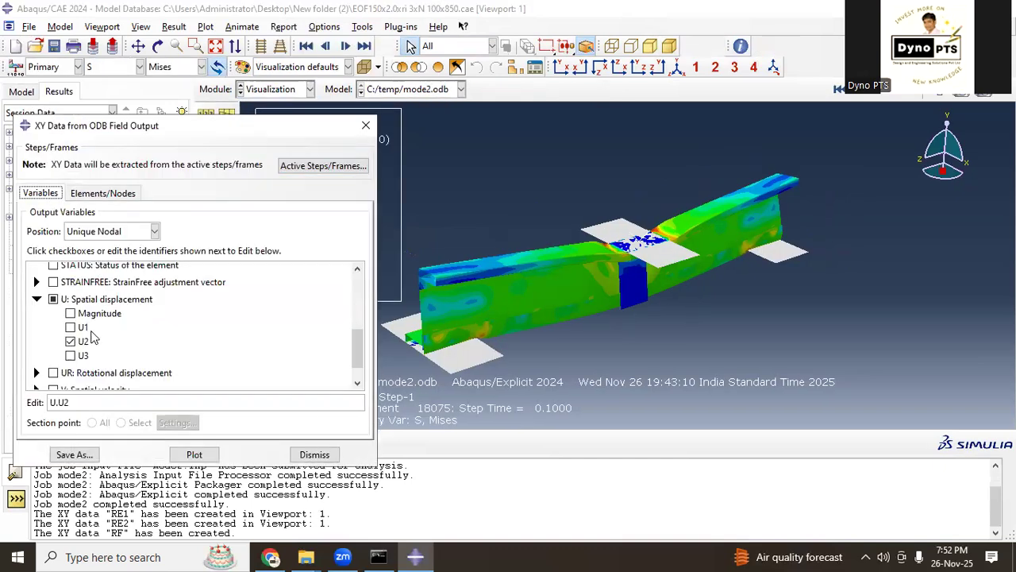
left_click(96, 197)
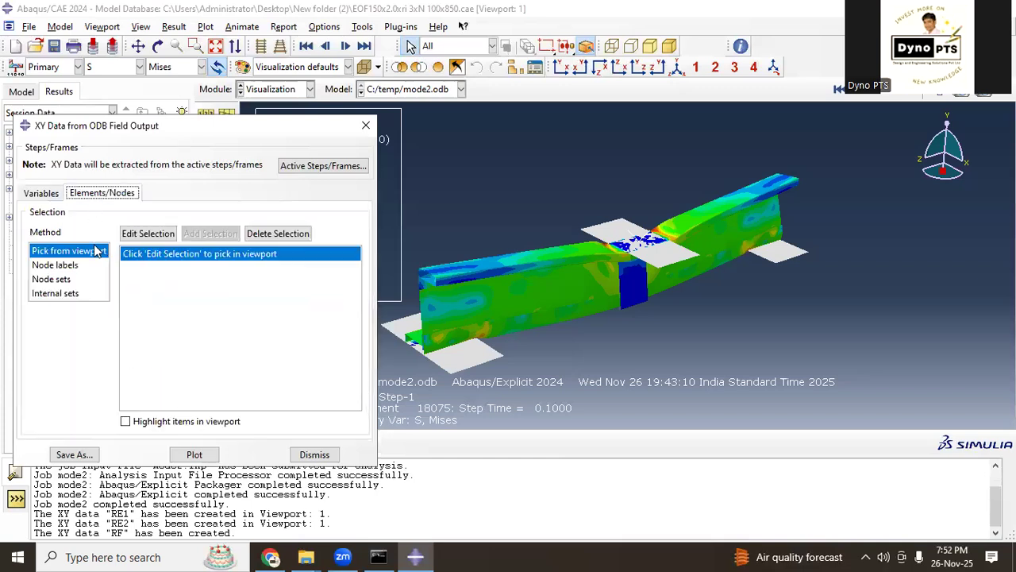
left_click(148, 233)
scroll(439, 266, "up", 5)
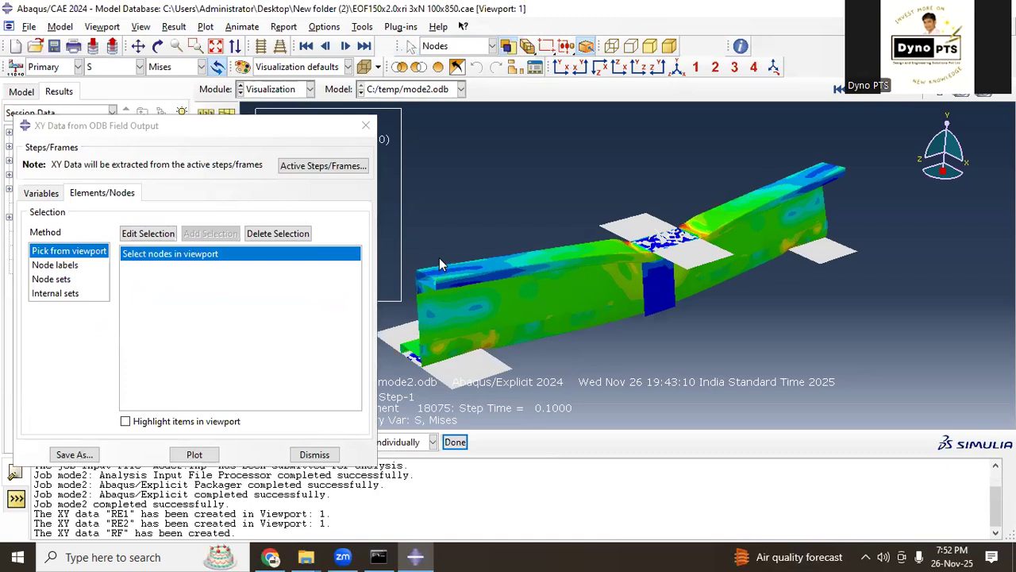
scroll(439, 272, "up", 3)
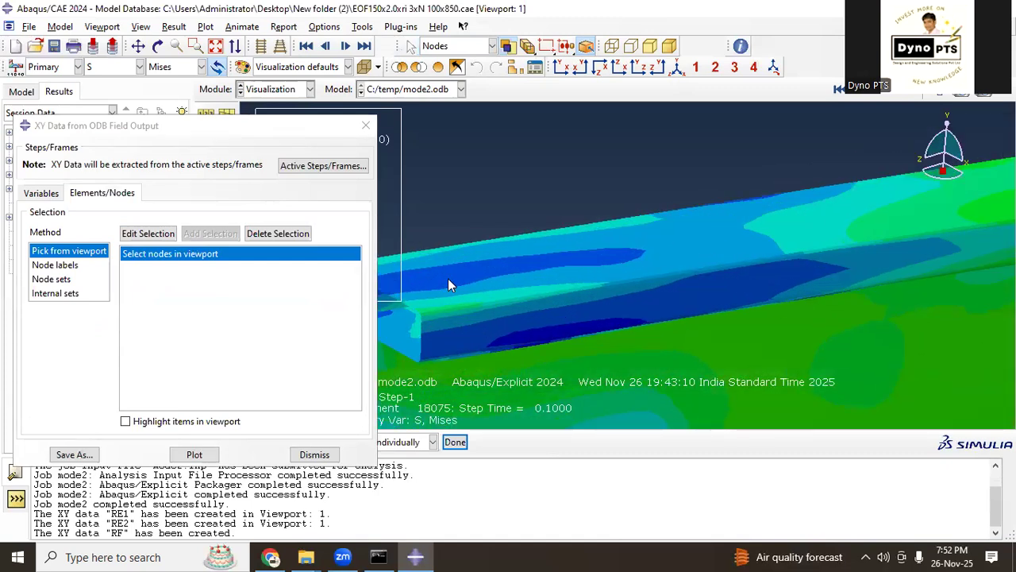
scroll(472, 237, "down", 6)
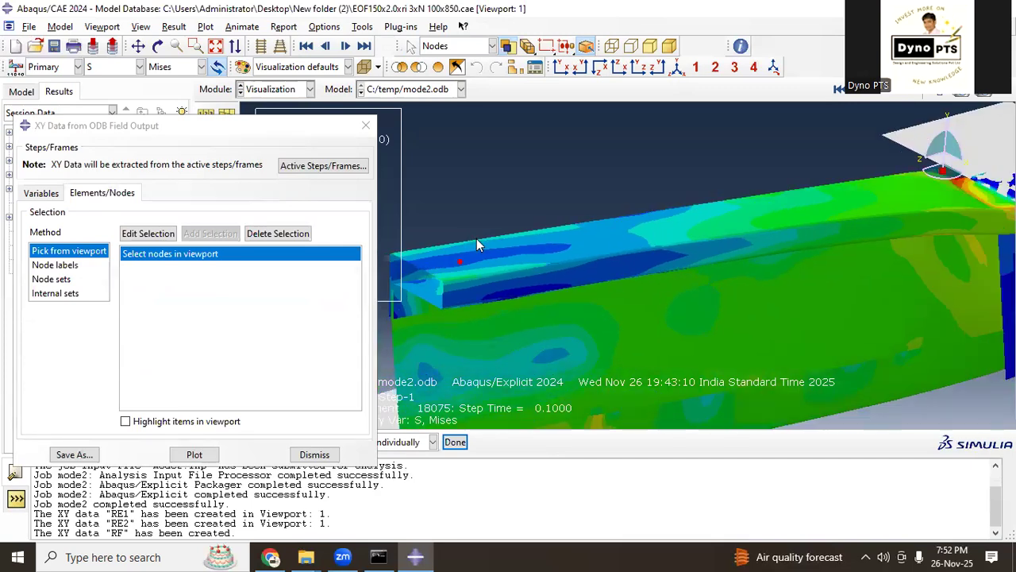
scroll(570, 290, "down", 2)
left_click_drag(556, 325, 654, 252, "ctrl+alt")
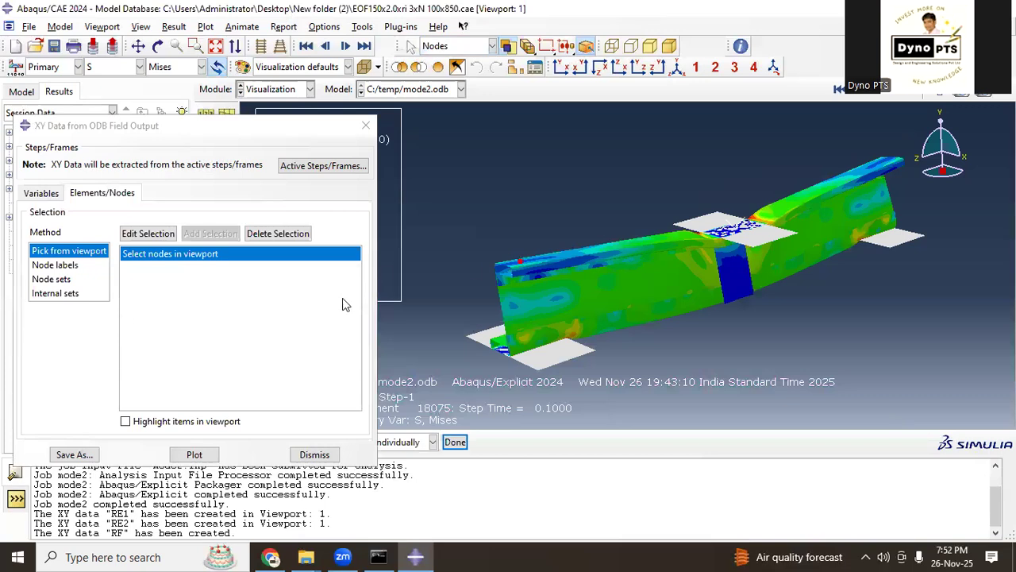
left_click(455, 442)
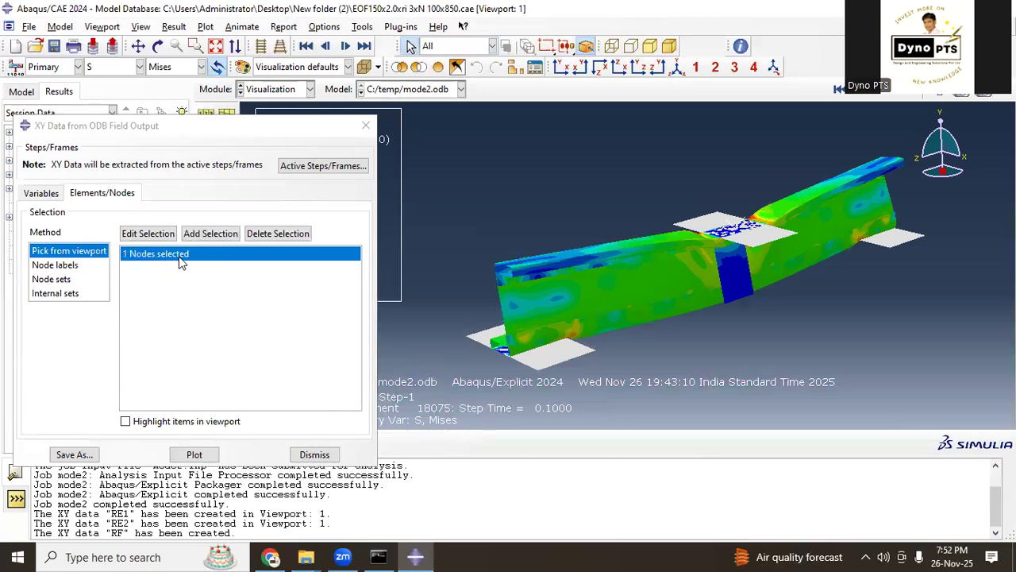
Step: Save the picked node's U2 displacement as XY data with the "as is" operation and close the field output extraction
left_click(86, 455)
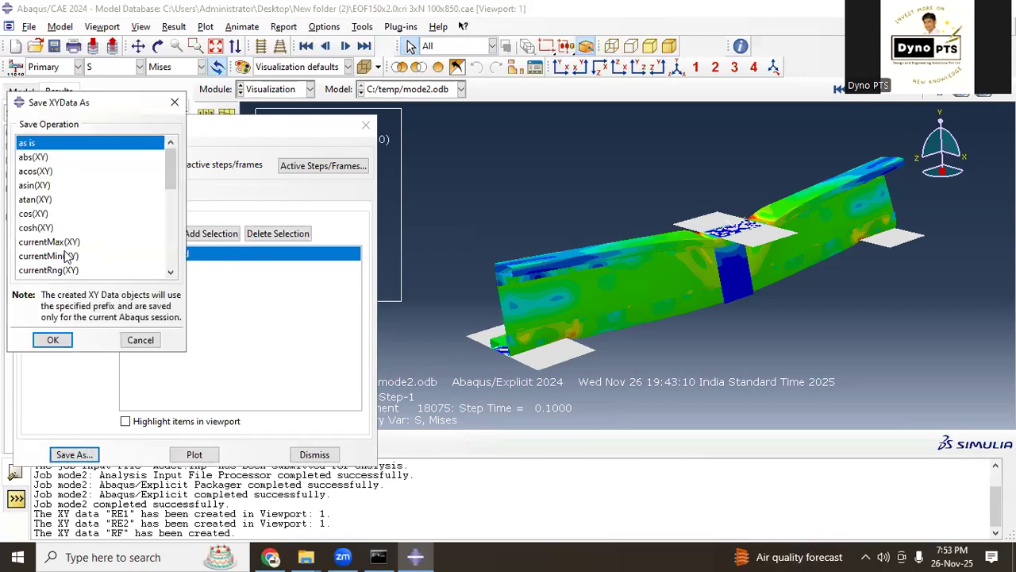
left_click(52, 339)
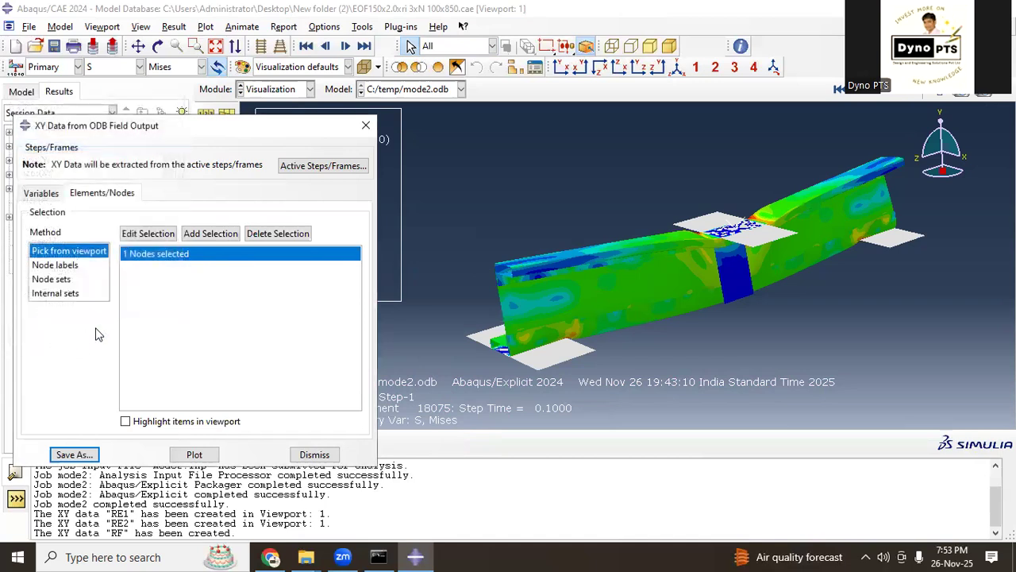
left_click(86, 455)
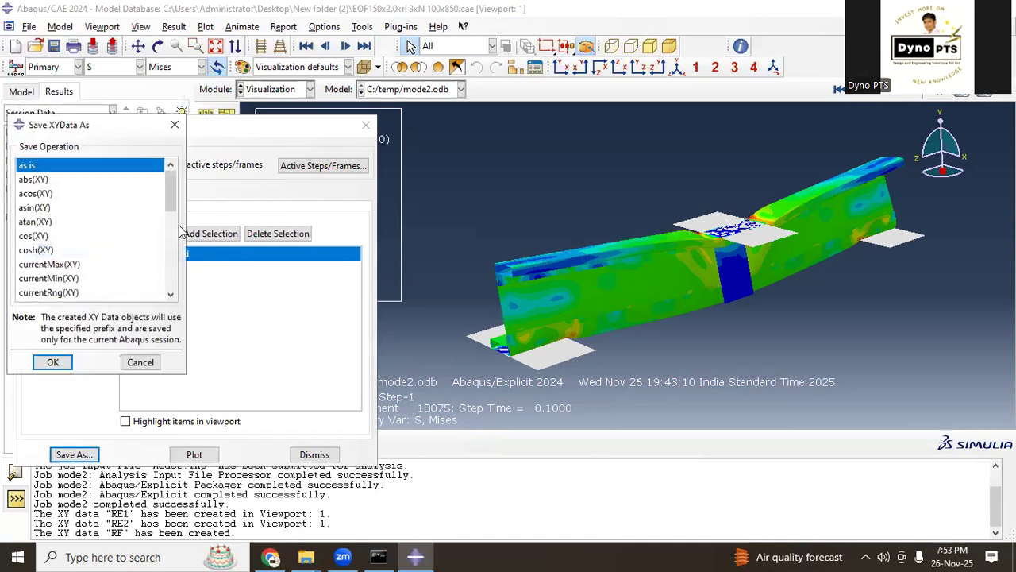
left_click_drag(171, 205, 167, 164)
left_click(174, 124)
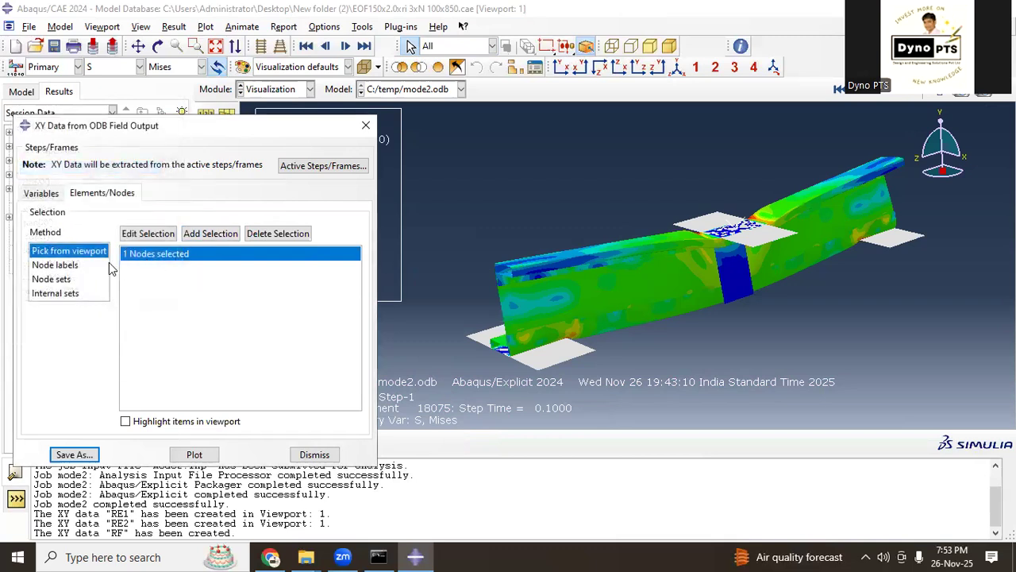
left_click(314, 455)
left_click(64, 275)
left_click(38, 422)
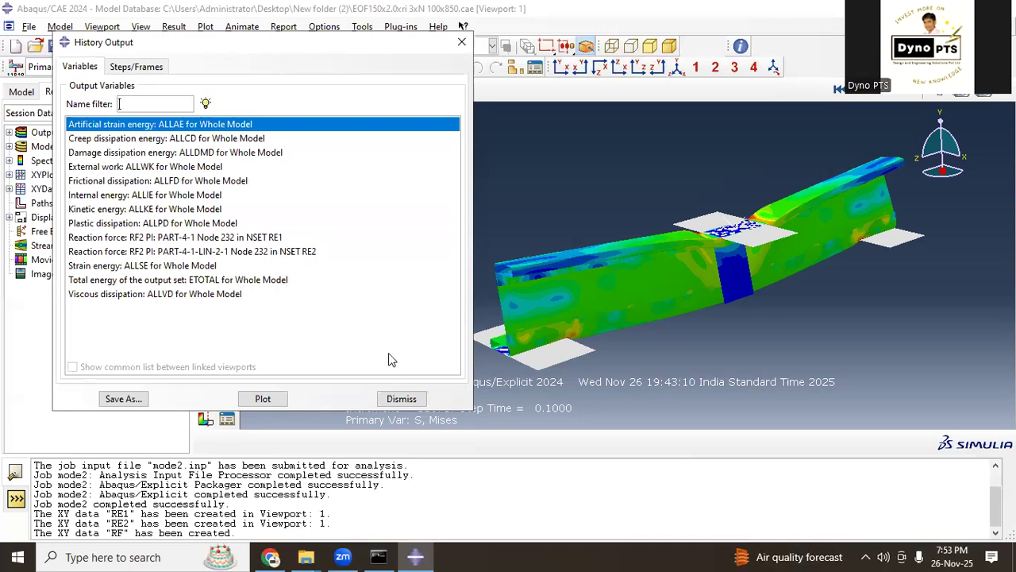
left_click(400, 398)
Step: Plot the U2 displacement of the picked node against time from the XY data manager, examine the curve, and close the manager
left_click(228, 350)
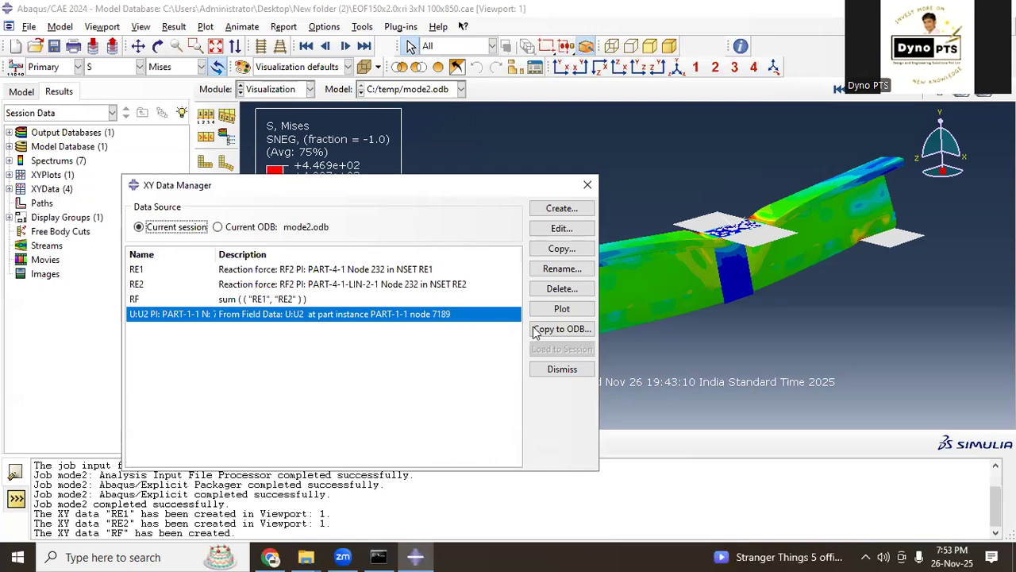
left_click(562, 308)
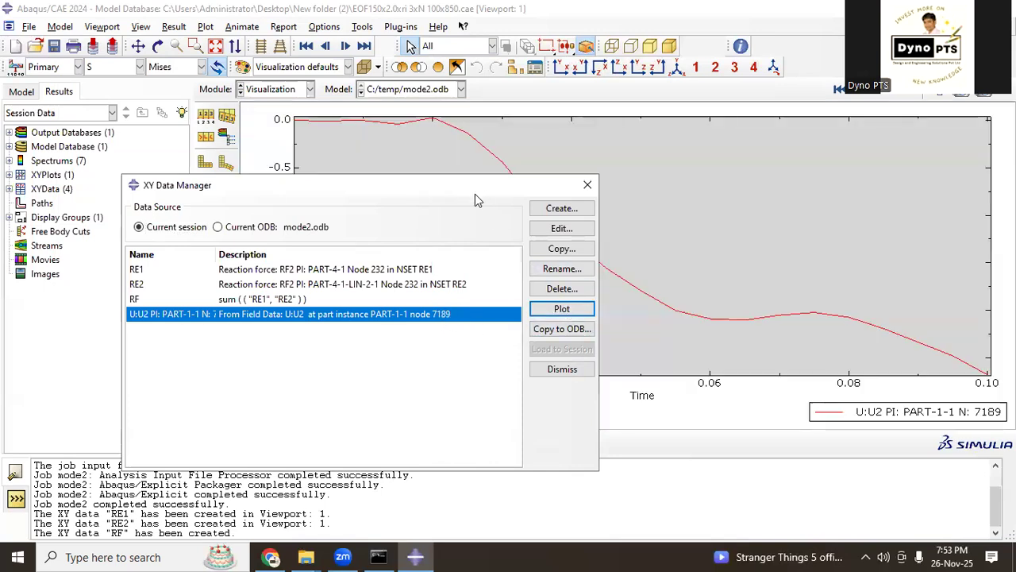
left_click_drag(475, 194, 329, 244)
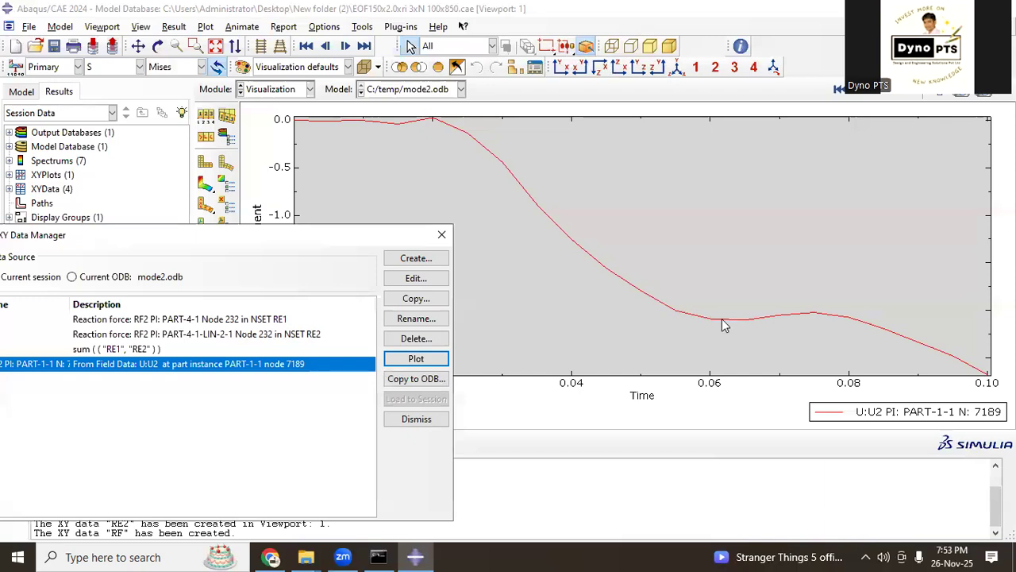
left_click(916, 356)
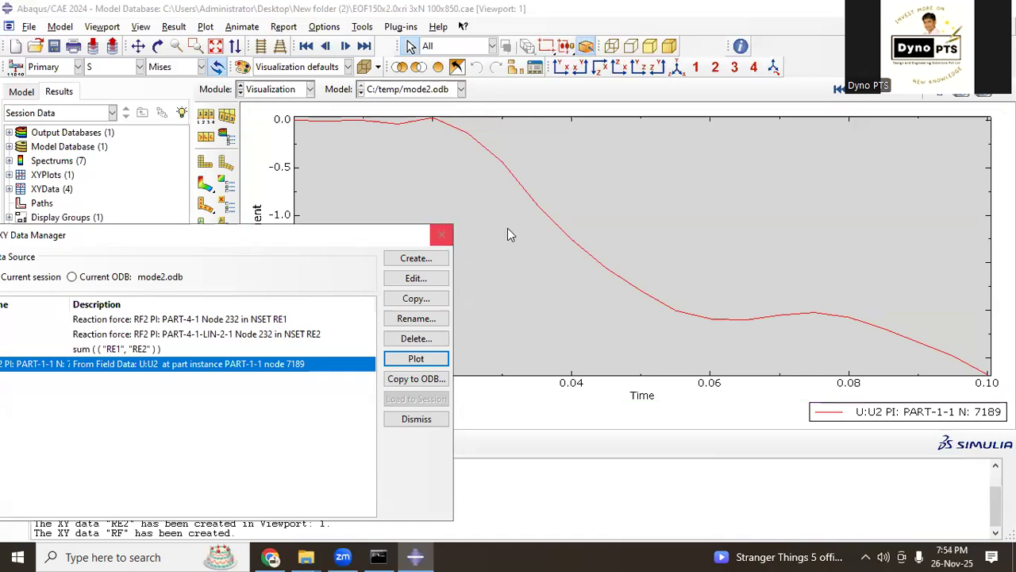
left_click(441, 236)
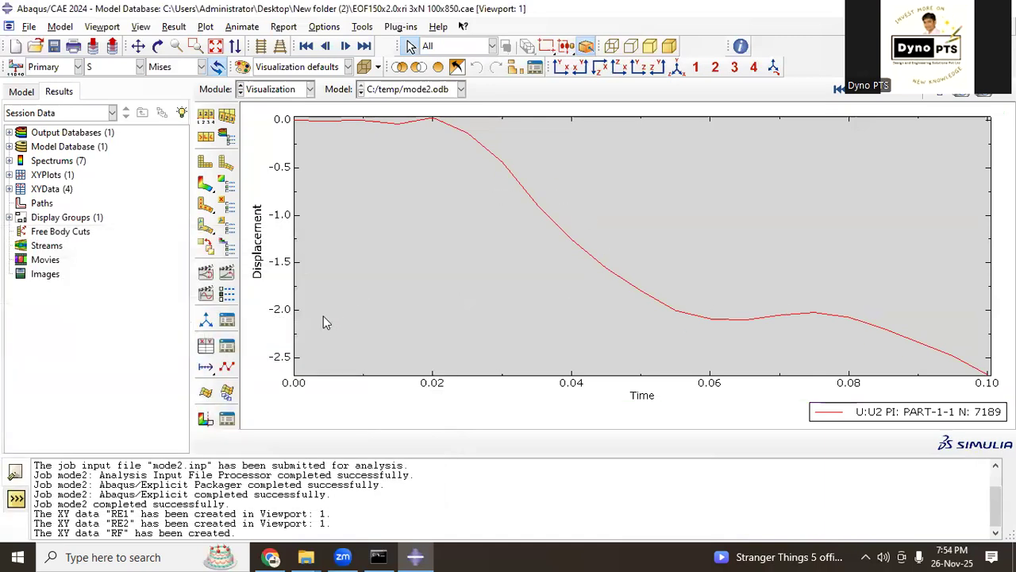
Step: Start an operation on XY data and build the expression combine ( -"U:U2 PI: PART-1-1 N: 7189", "RF" )
left_click(210, 353)
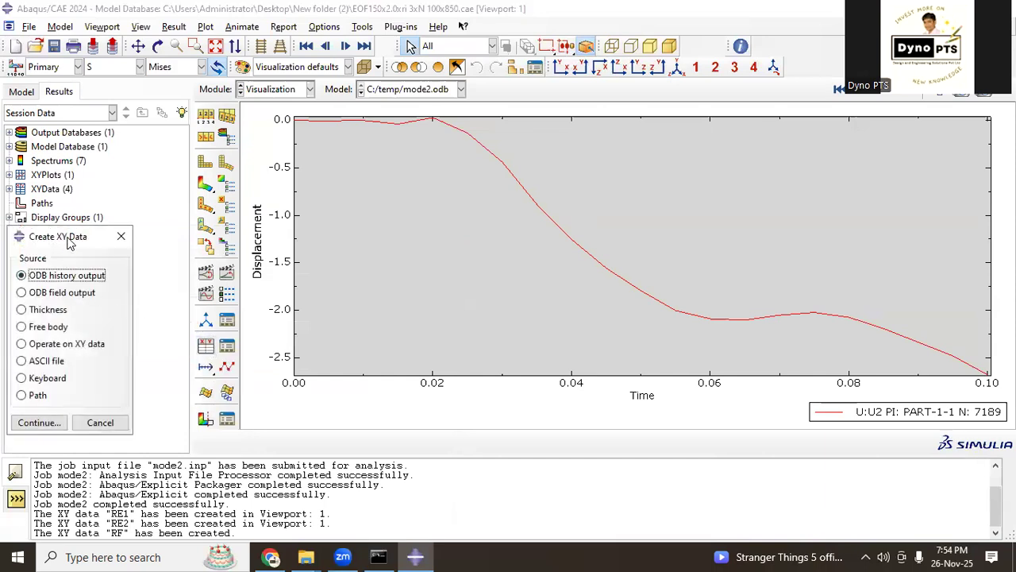
left_click_drag(77, 241, 163, 212)
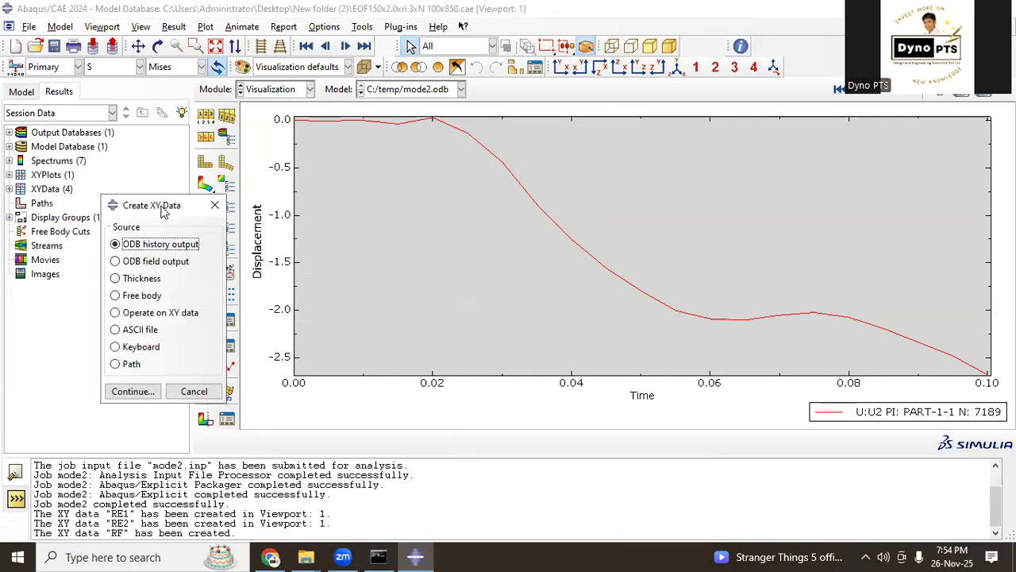
left_click(170, 314)
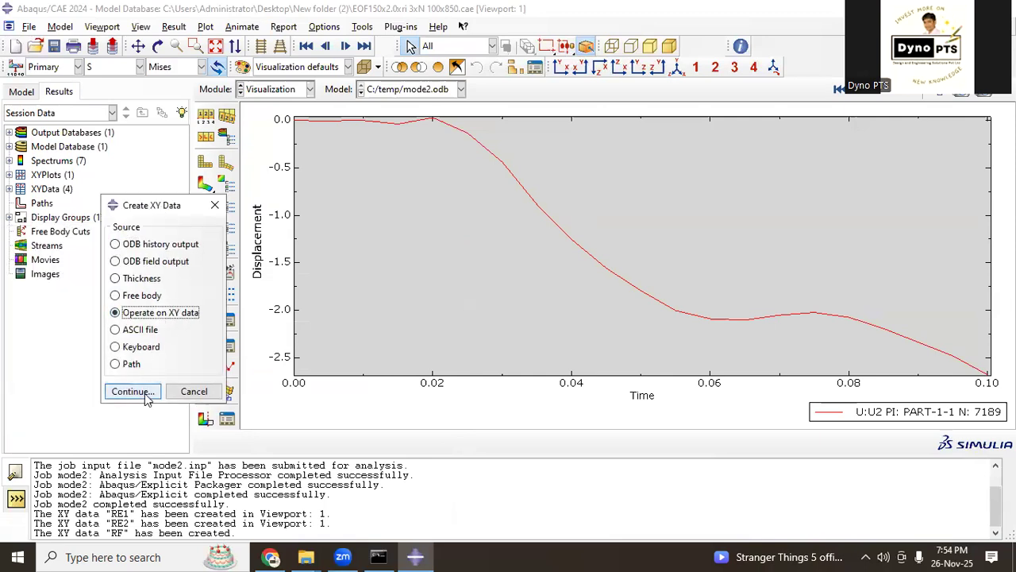
left_click(145, 393)
scroll(599, 318, "down", 2)
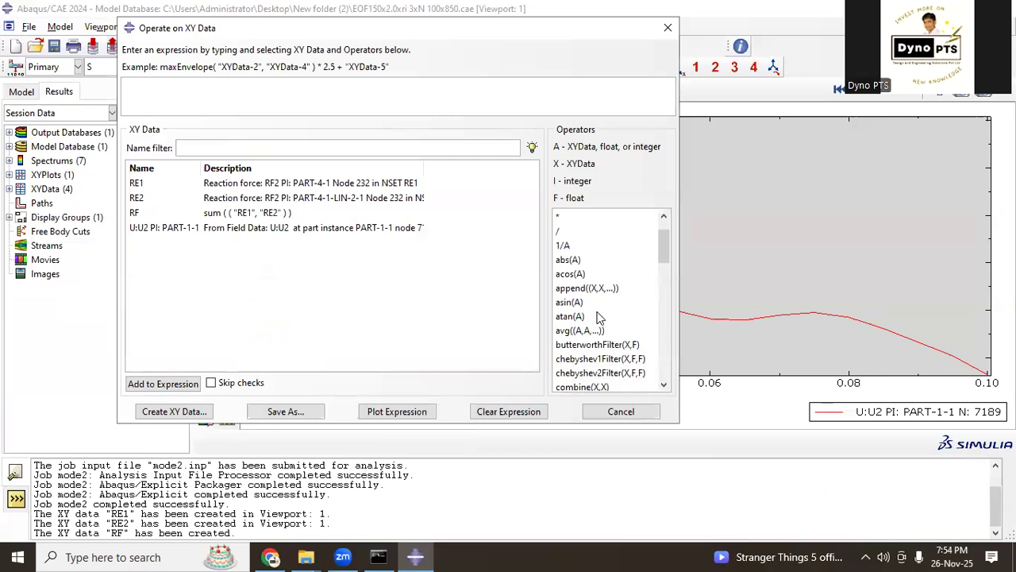
left_click(589, 344)
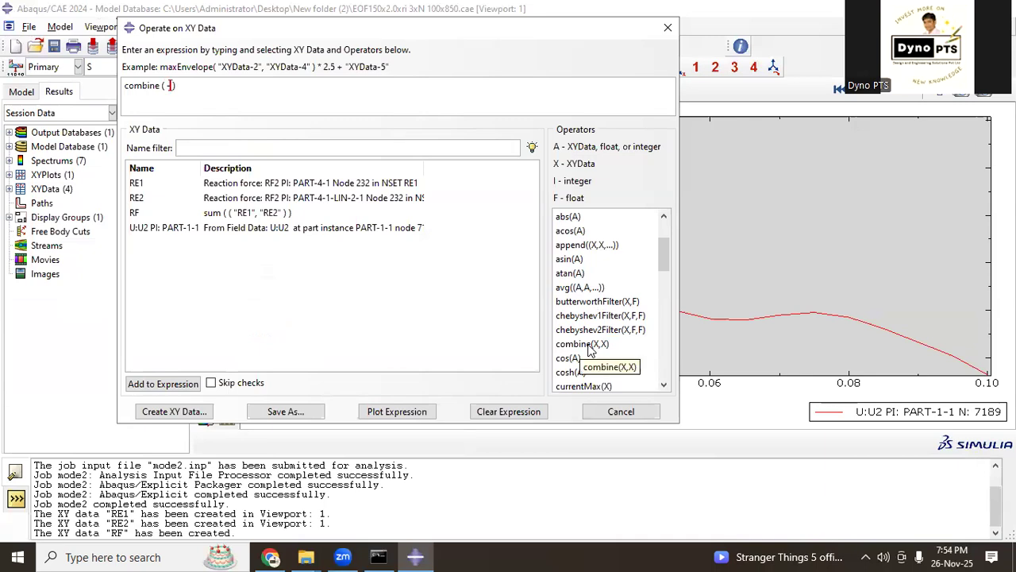
type("-")
left_click(315, 230)
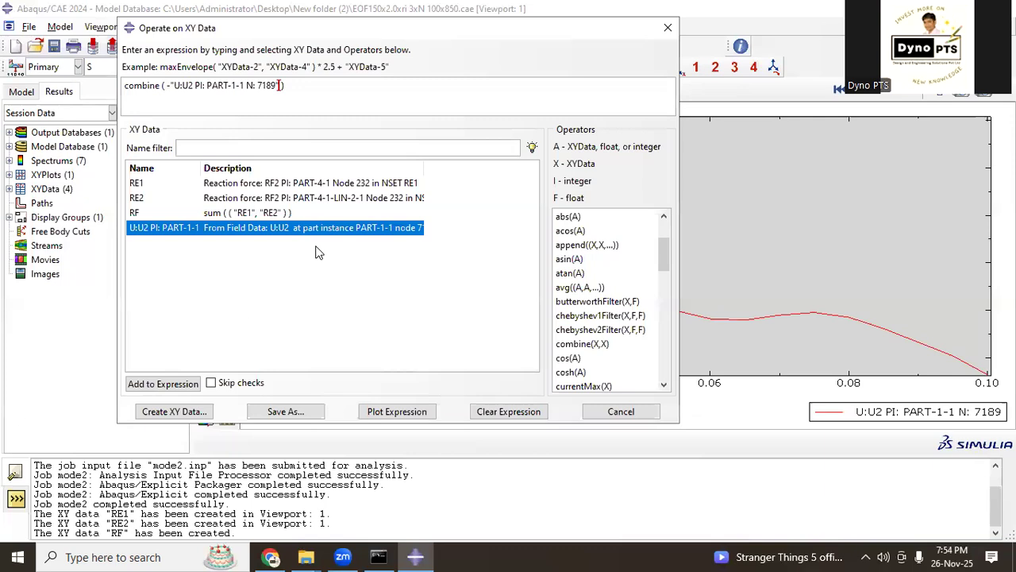
type(",")
left_click(277, 214)
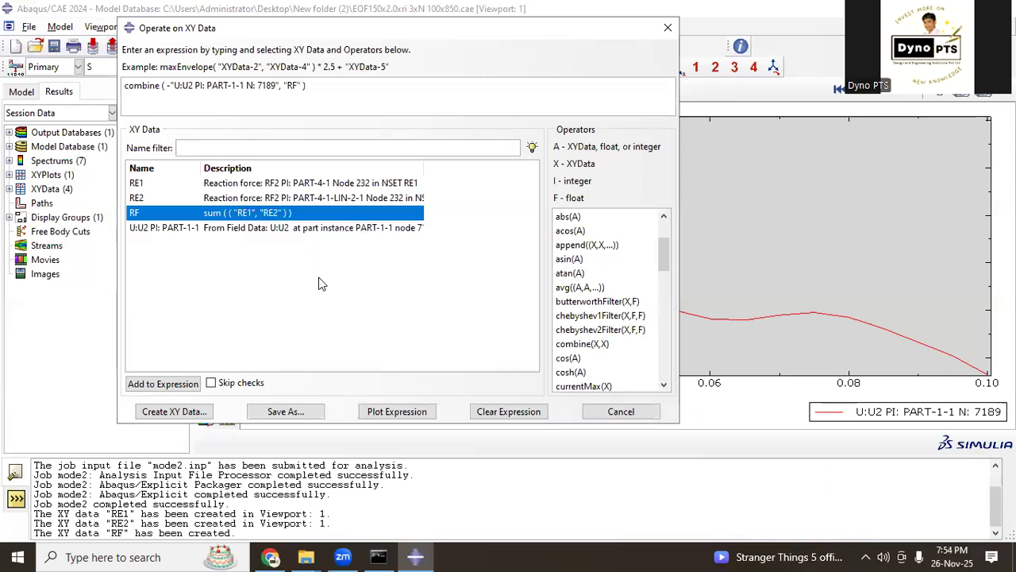
Step: Save the combined displacement and force data as DISP VS RF and close the XY data operation
left_click(316, 409)
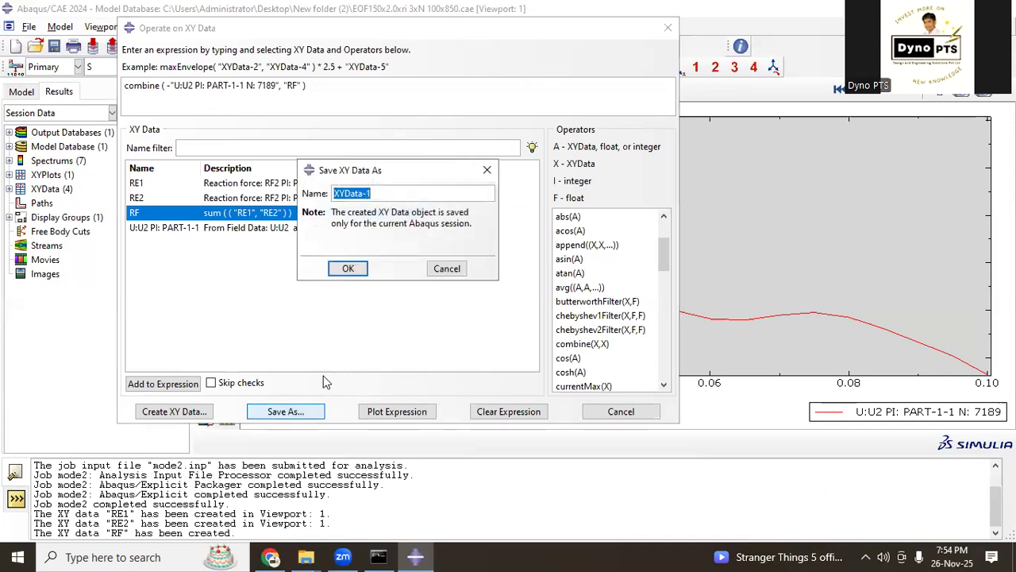
type("DISP VS RF")
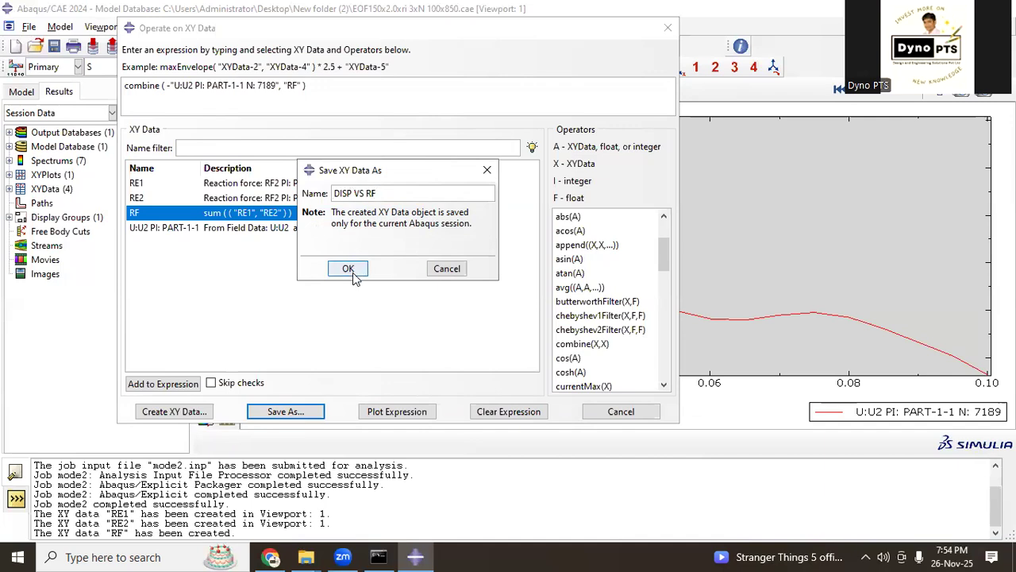
left_click(349, 270)
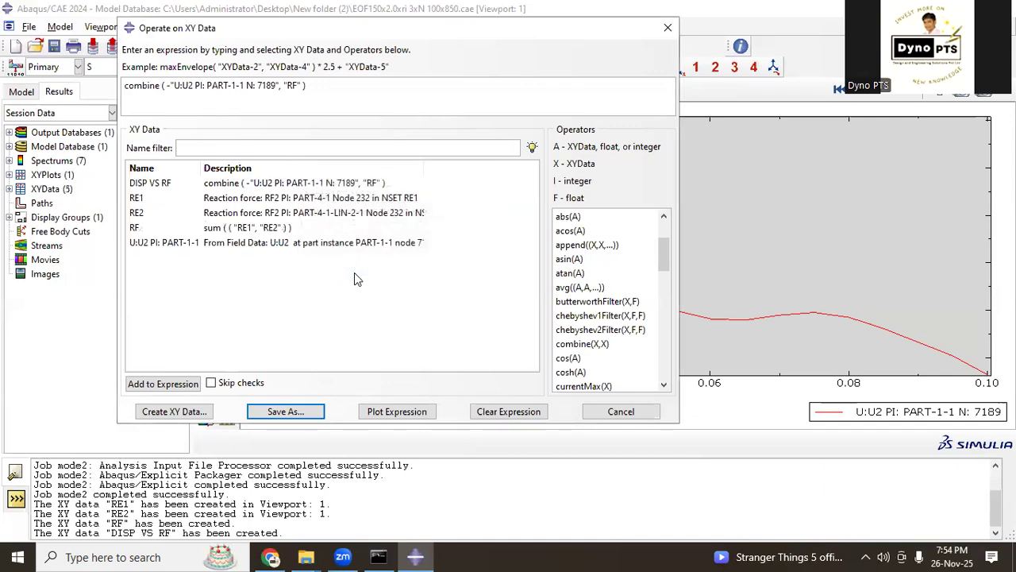
left_click(621, 411)
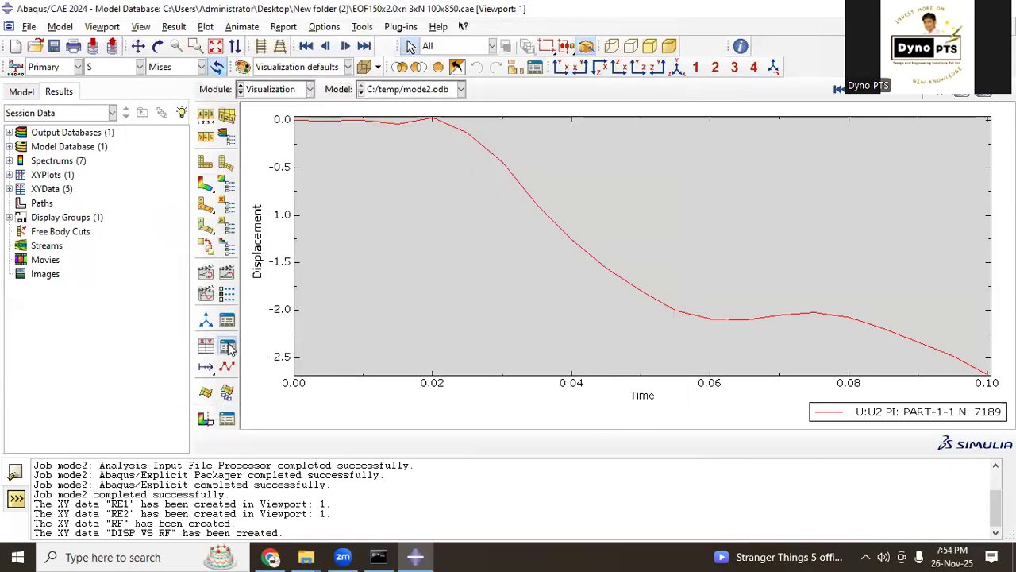
Step: Plot the DISP VS RF data from the XY data manager and examine the full force-displacement curve
left_click(227, 345)
left_click_drag(201, 241, 363, 175)
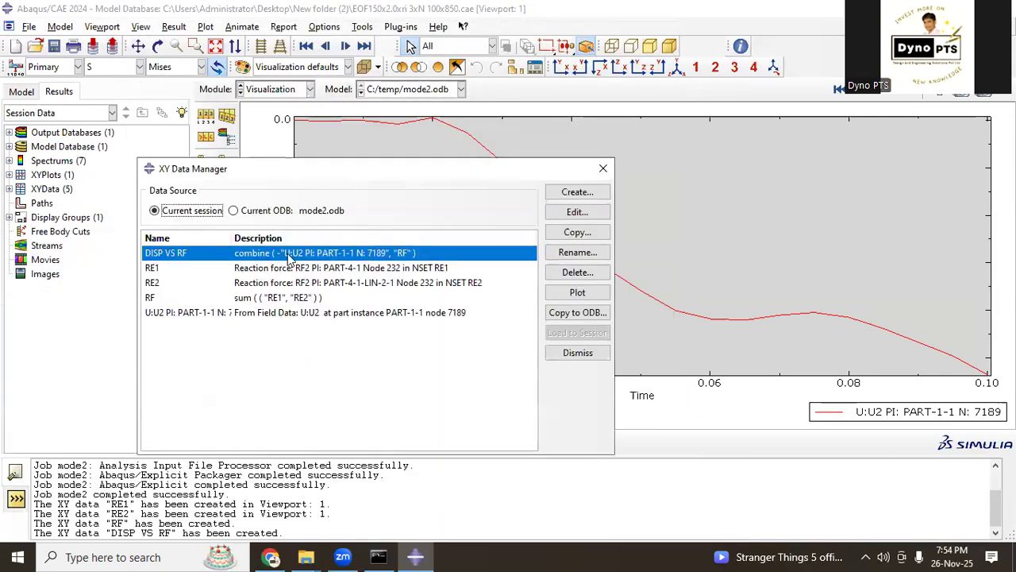
left_click(580, 293)
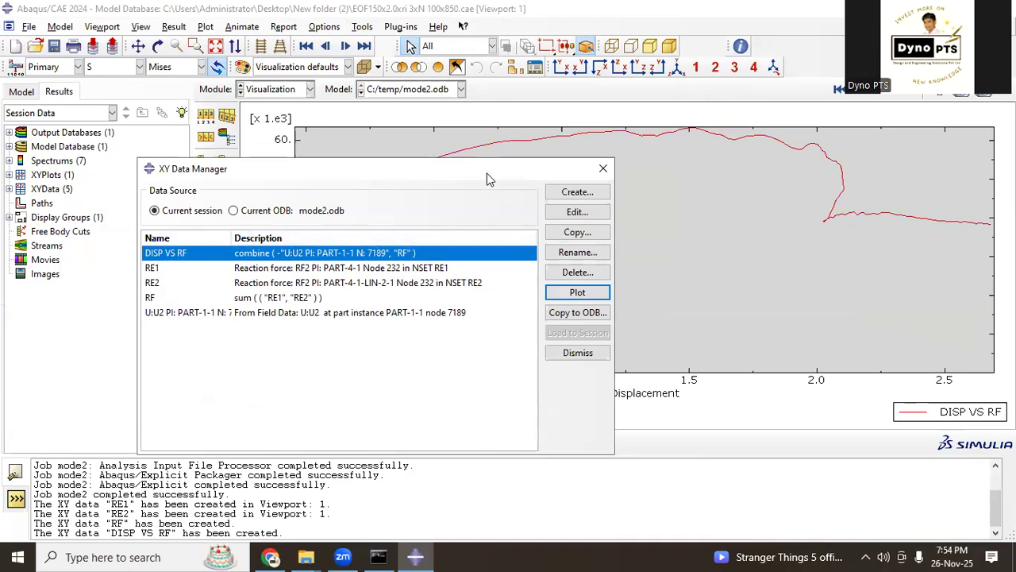
left_click_drag(487, 174, 426, 432)
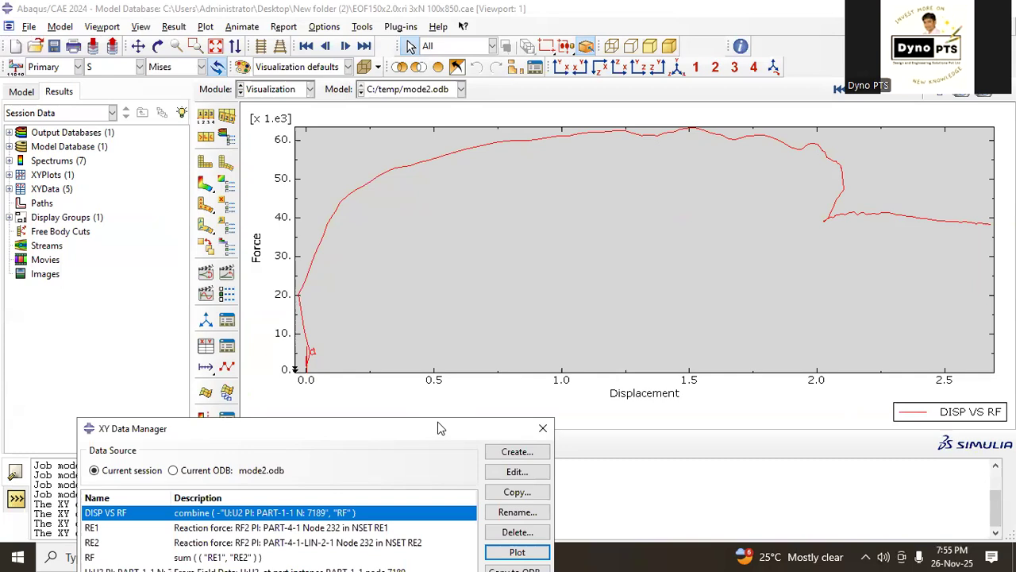
left_click_drag(441, 429, 713, 213)
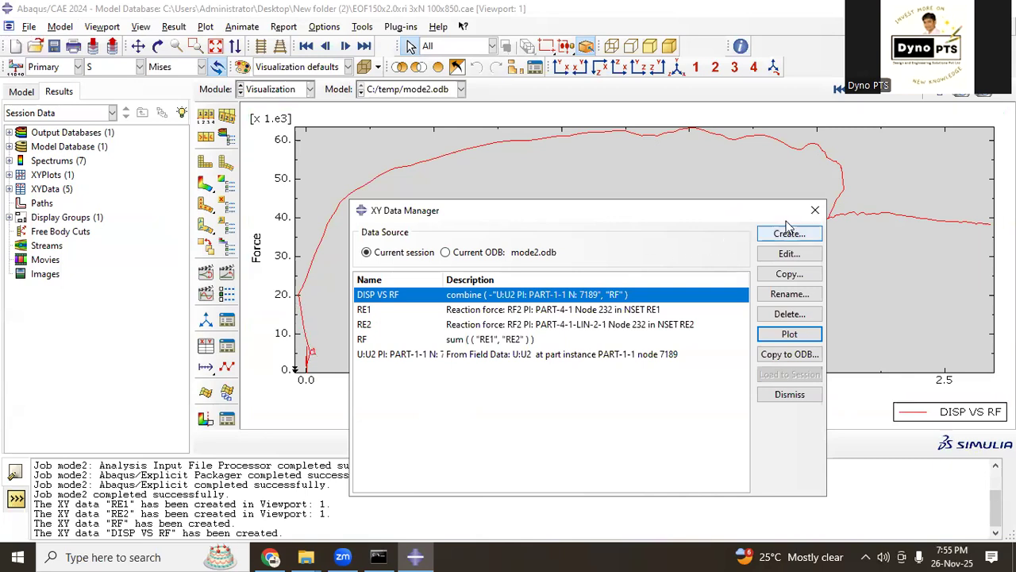
Step: Close the XY data manager and return to the Mises contour plot to view the deformed beam
left_click(815, 209)
left_click(205, 183)
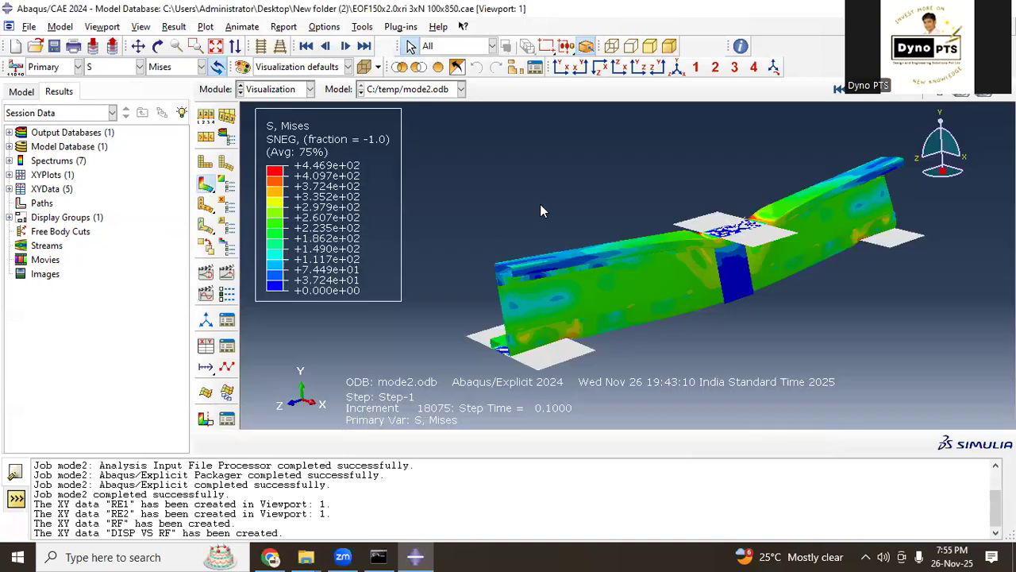
left_click_drag(747, 203, 633, 284, "ctrl+alt")
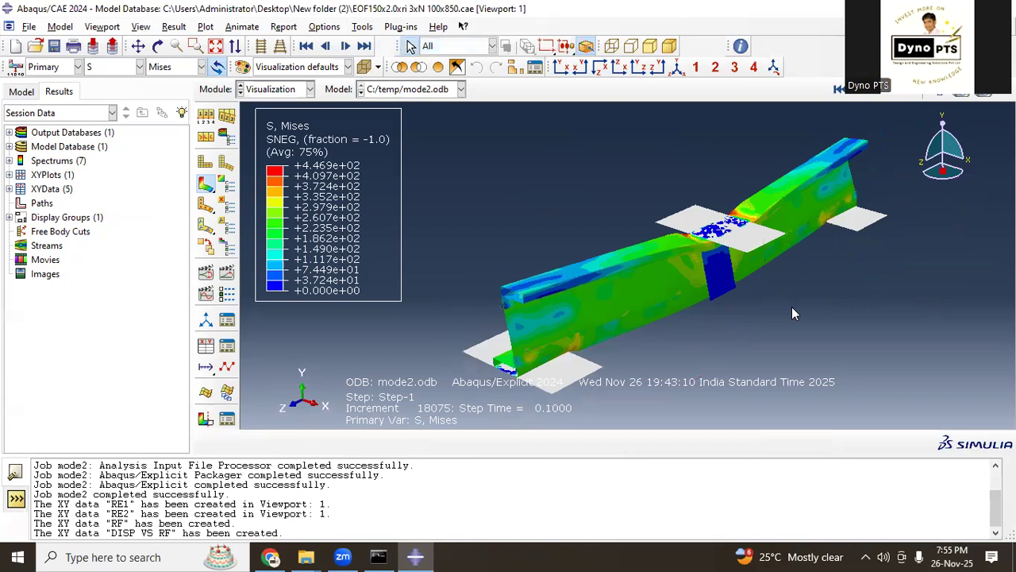